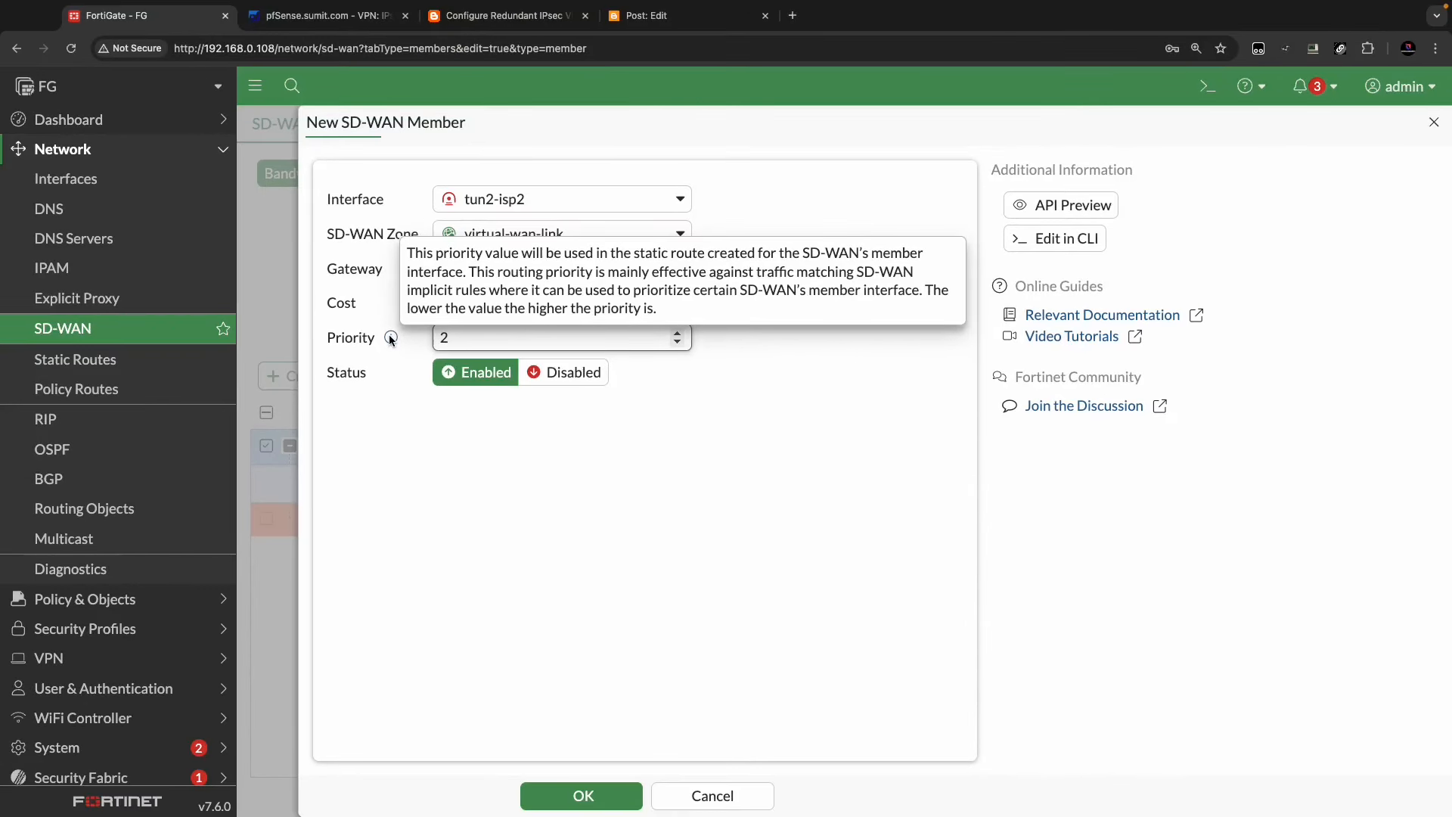
- Save tun2-isp2 as a new SD-WAN member of the virtual-wan-link zone with priority 2
left_click(605, 797)
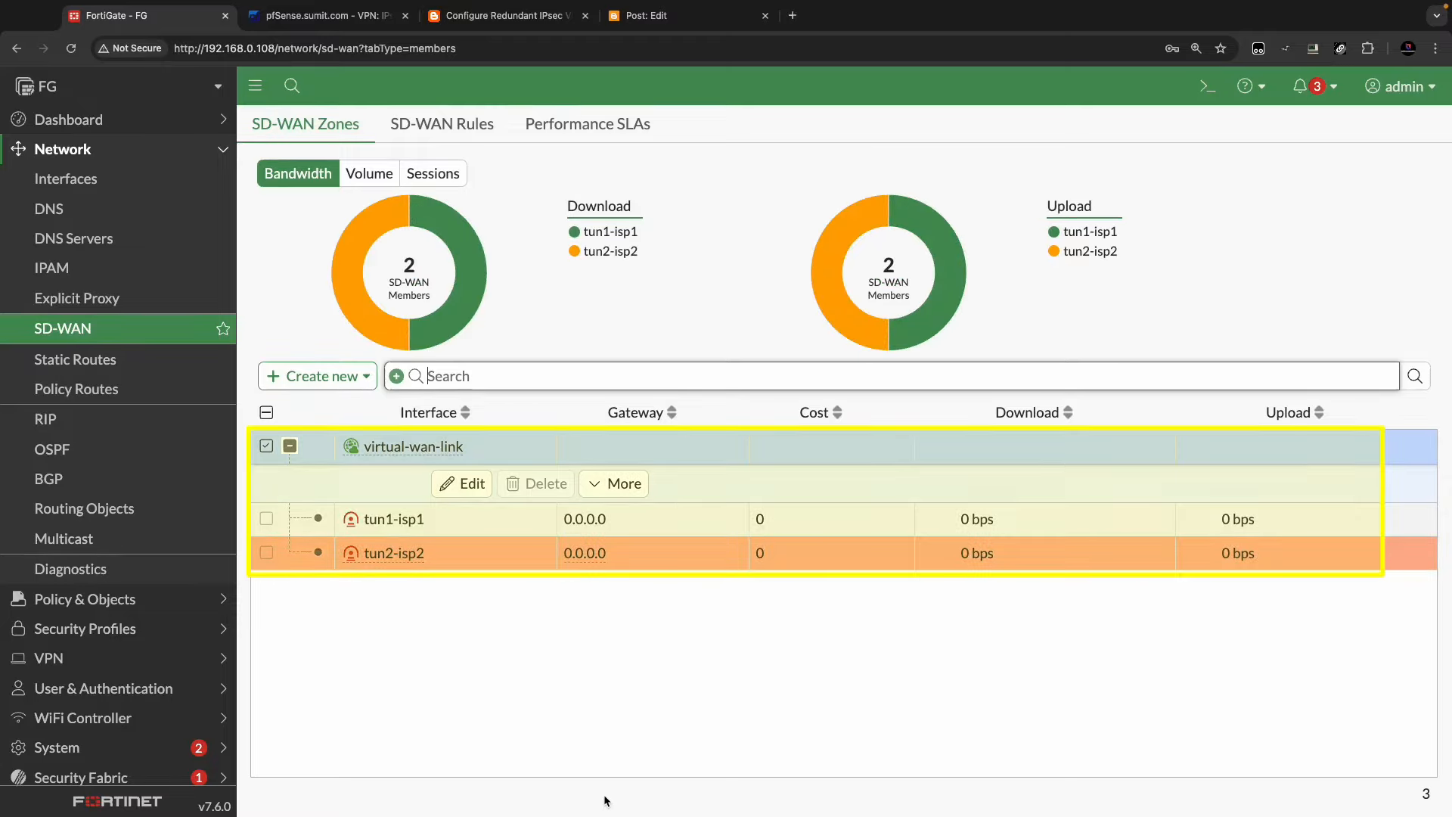
mouse_move(413, 524)
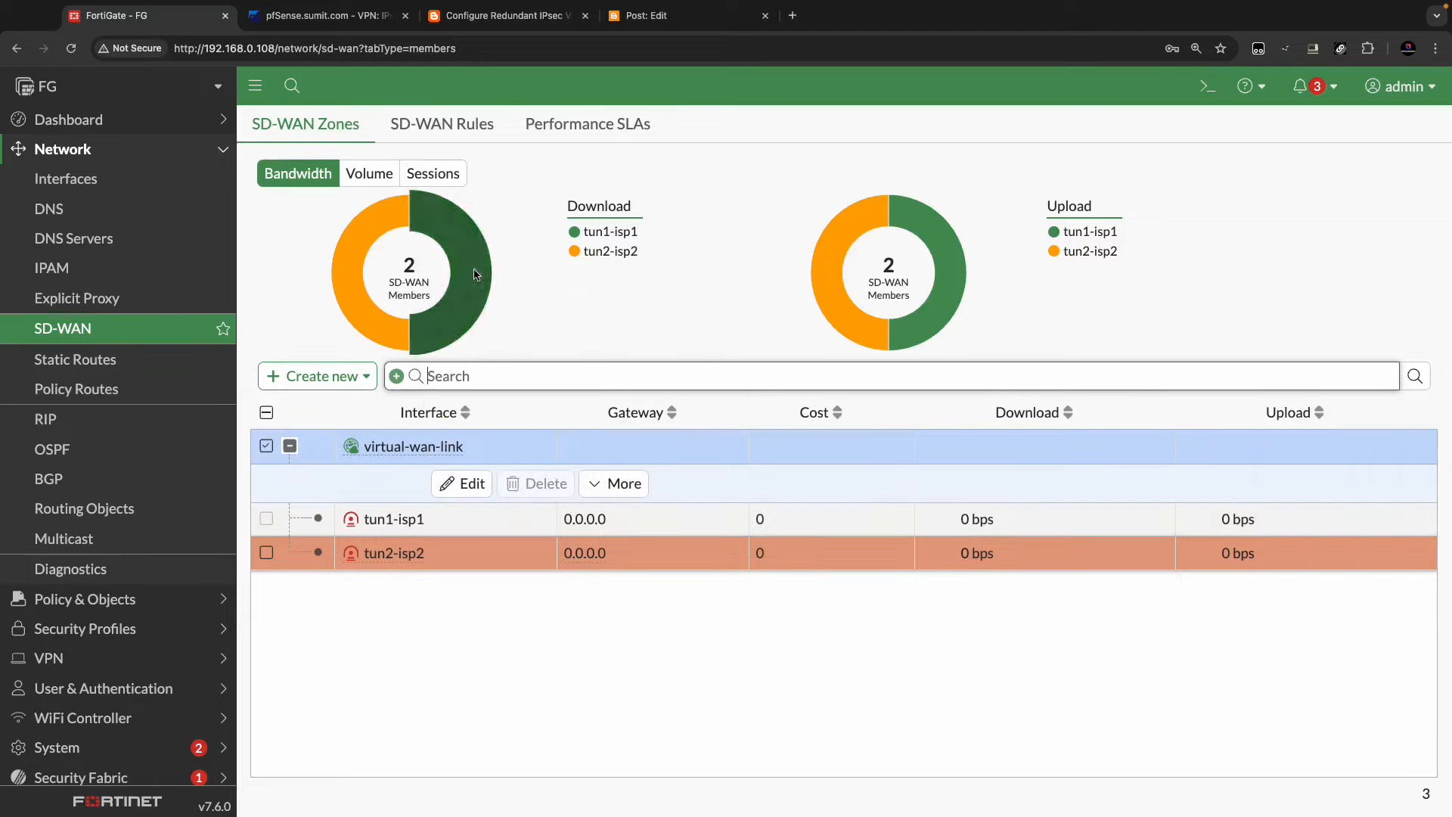
- Start a new performance SLA named Monitor_SLA with 8.8.8.8 as the probed server
left_click(547, 139)
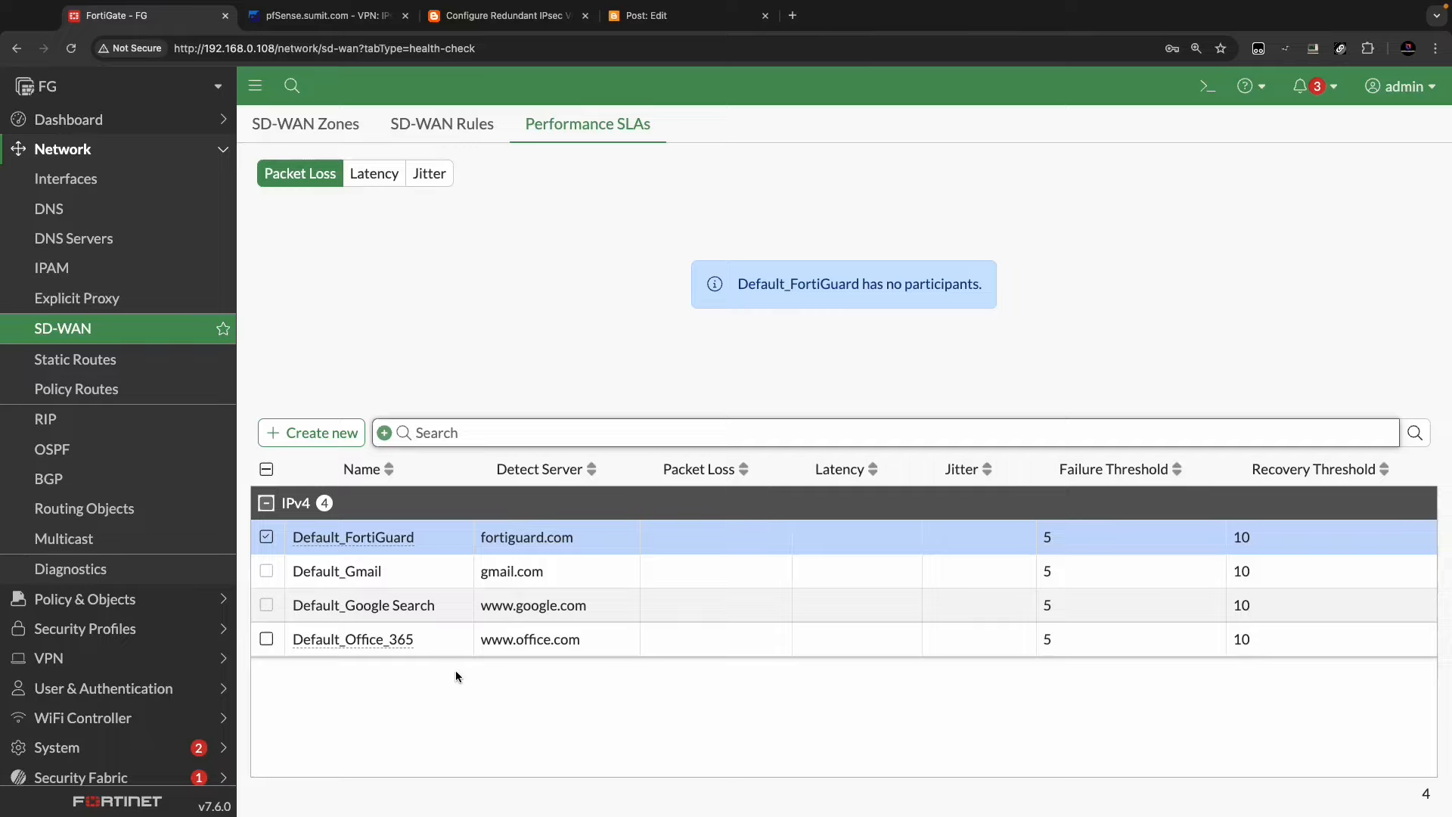
left_click(335, 433)
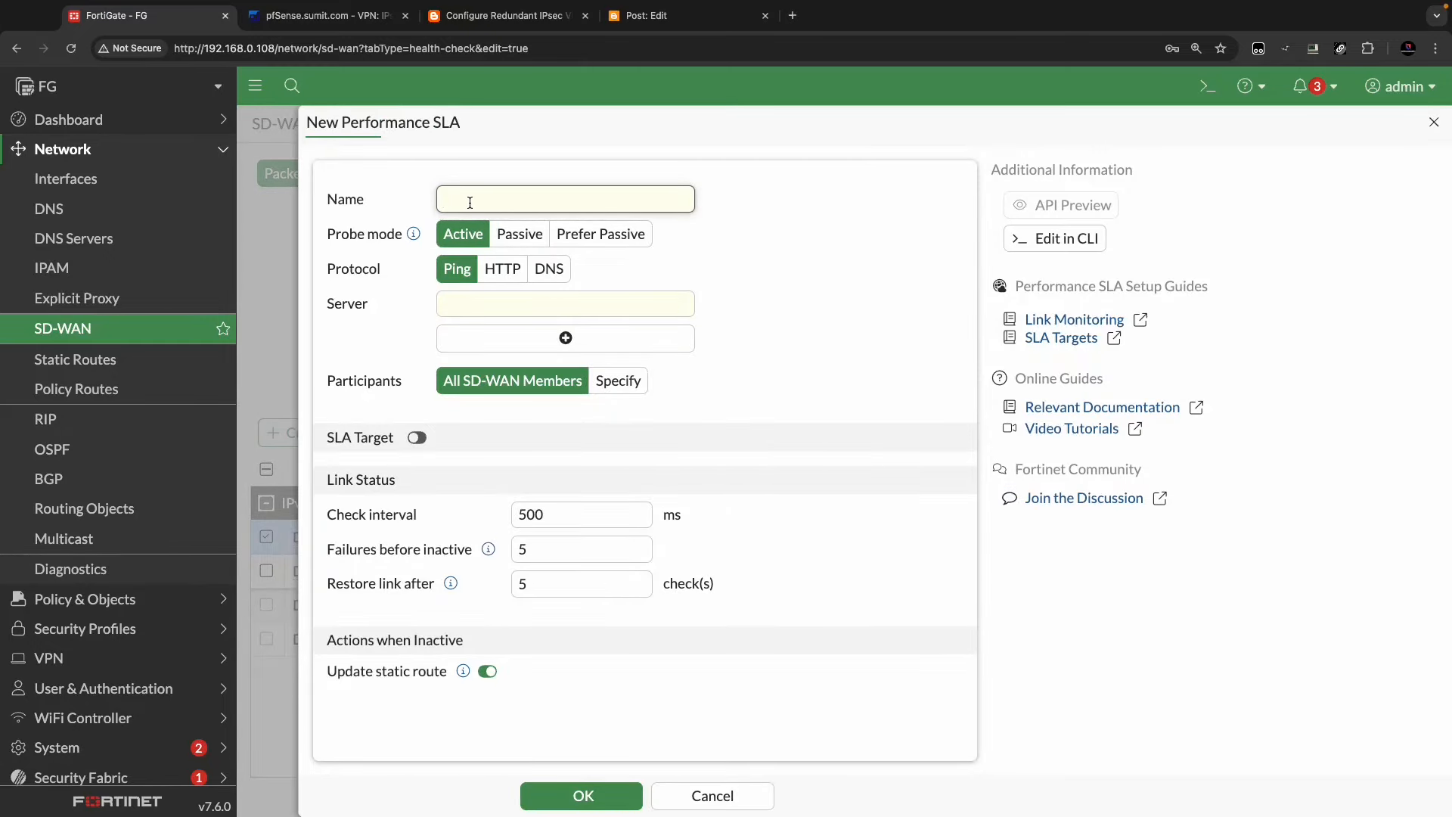
type("Monitor_SLA")
left_click(482, 303)
type("8.8.8.8")
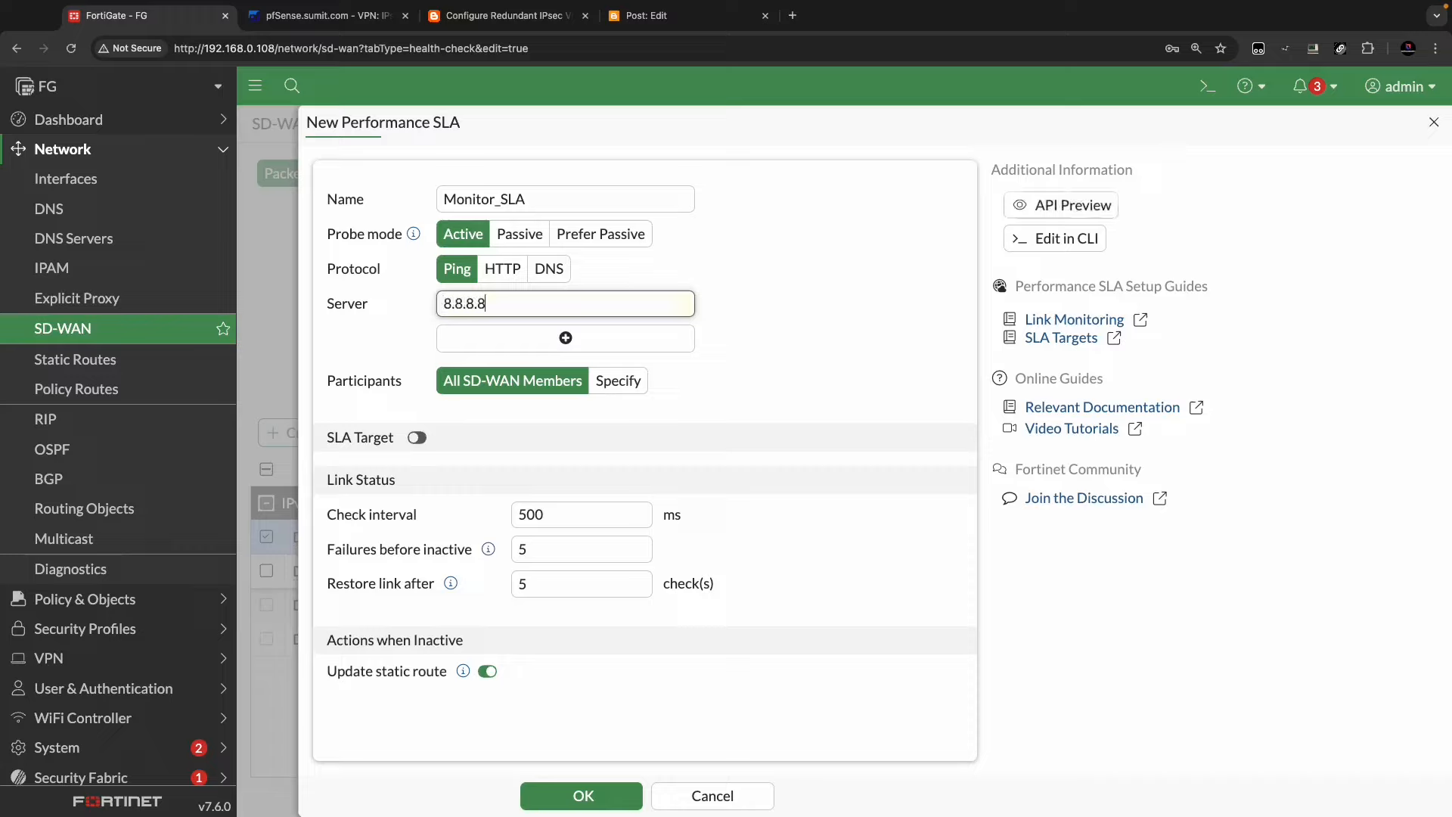
left_click(769, 377)
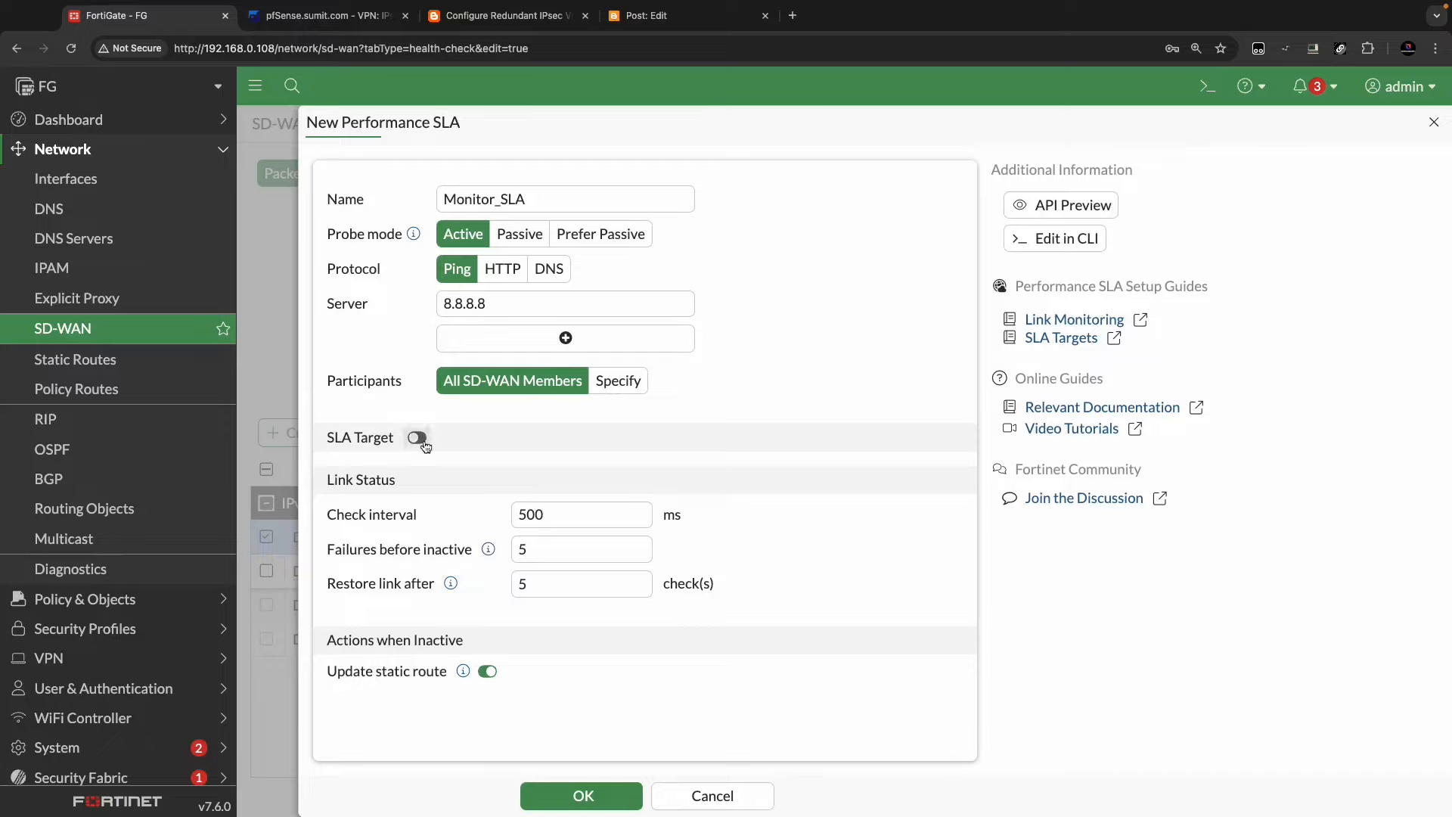
- Specify tun1-isp1 and tun2-isp2 as the participants of the performance SLA
left_click(603, 385)
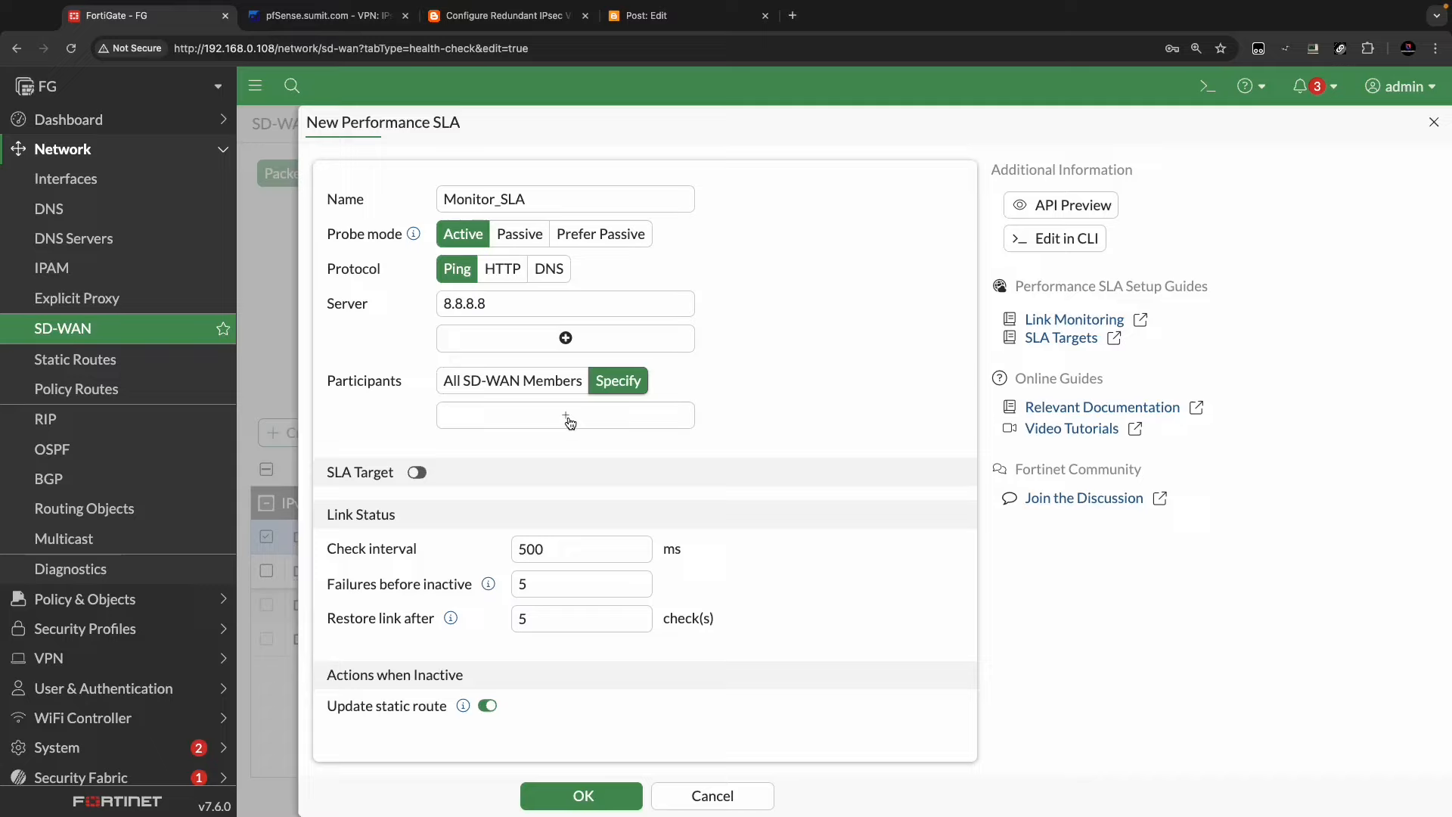
left_click(570, 422)
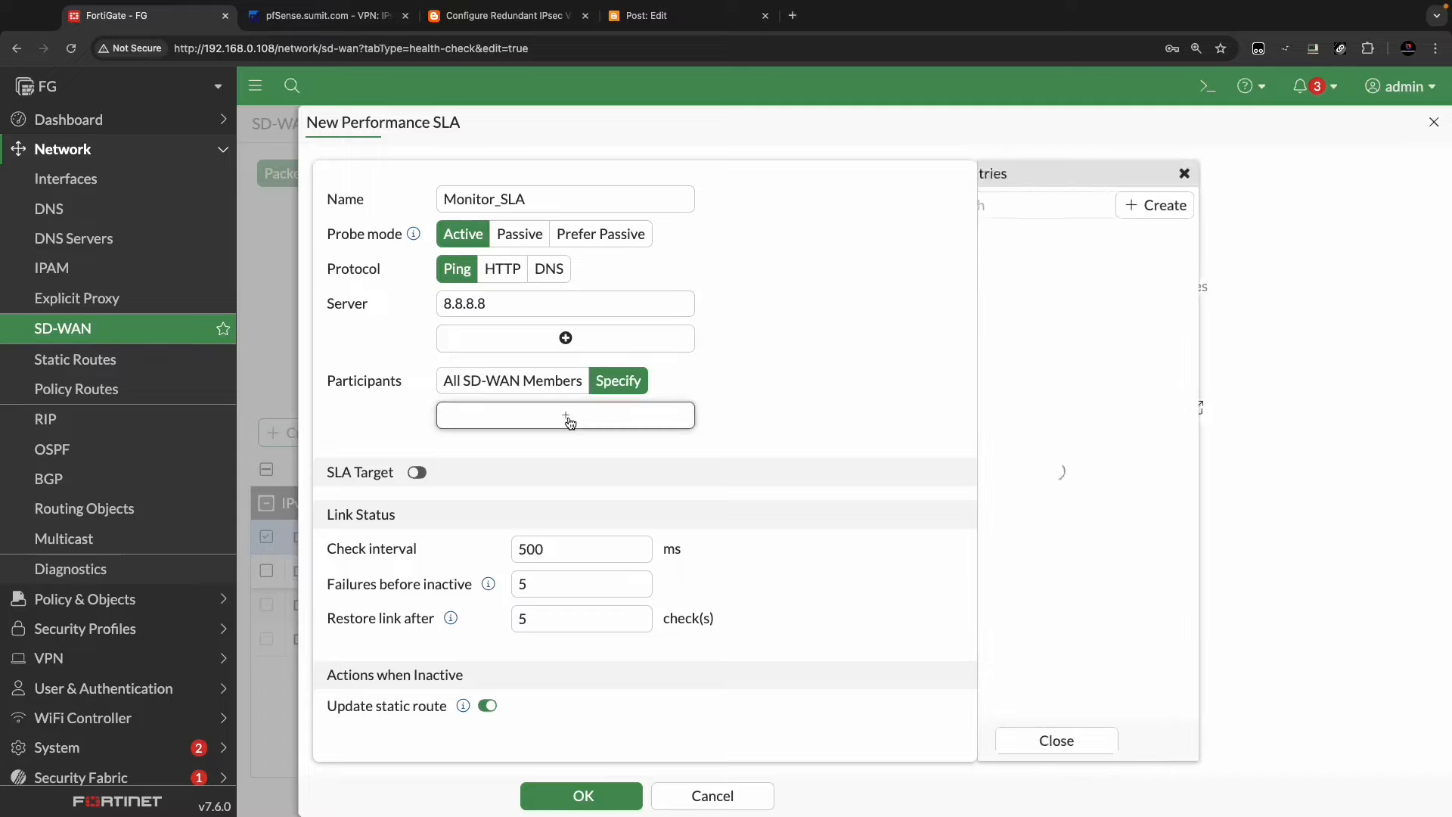
left_click(1030, 237)
left_click(1041, 260)
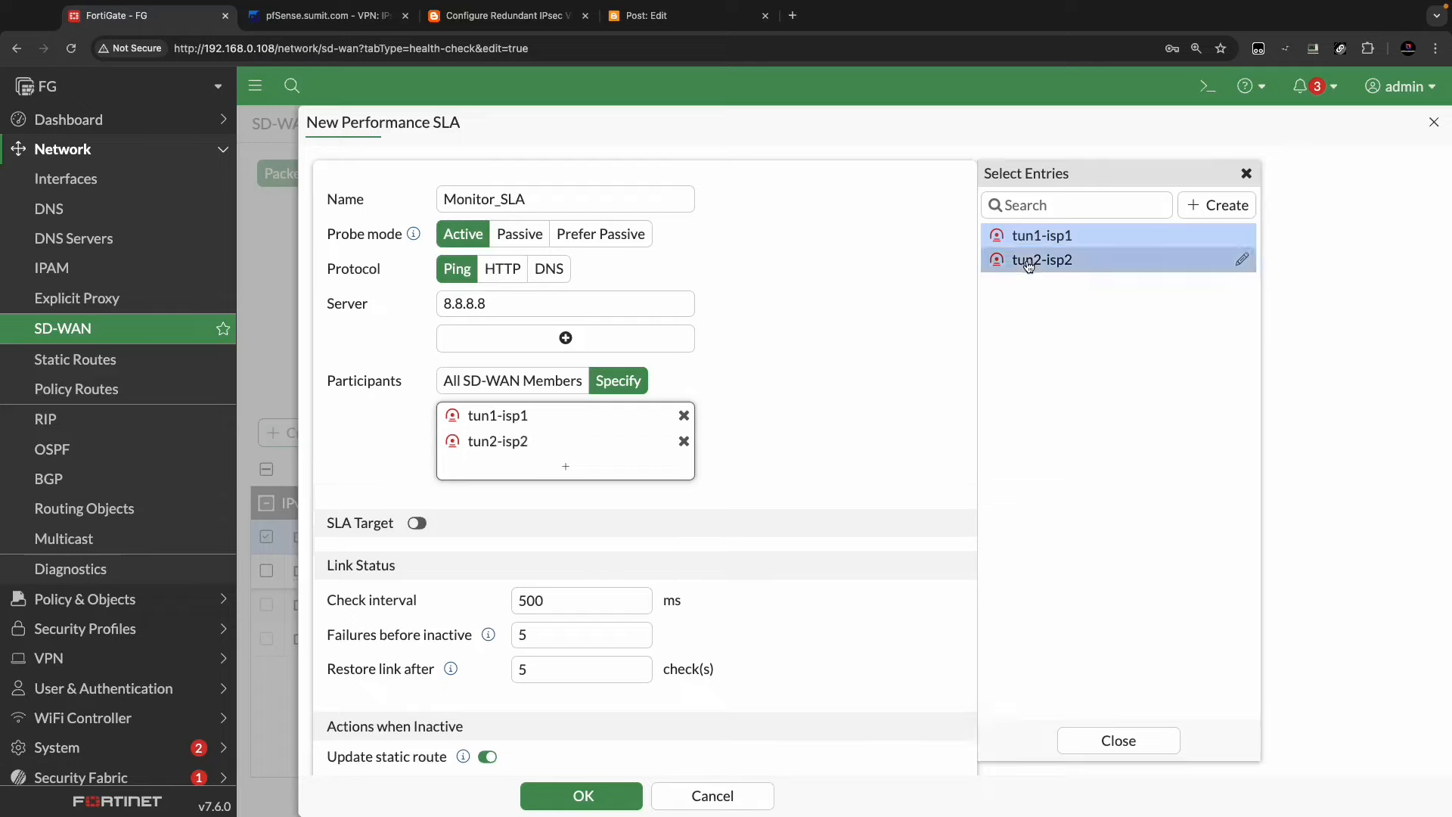
left_click(824, 431)
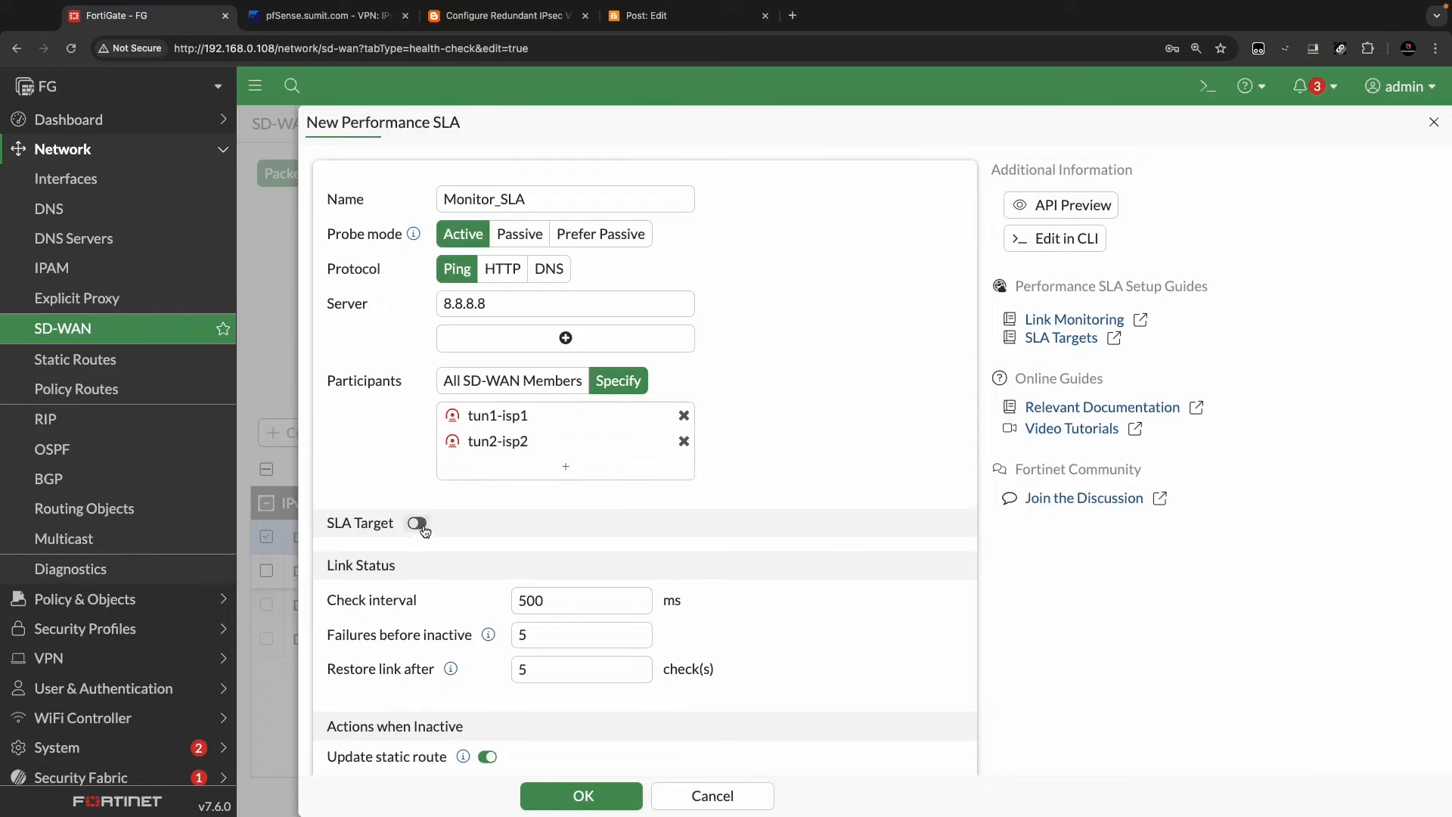
- Set the check interval to 30 ms, failures before inactive to 3 and link restore to 3 checks, then save the SLA
left_click(556, 599)
left_click_drag(557, 600, 480, 603)
type("30")
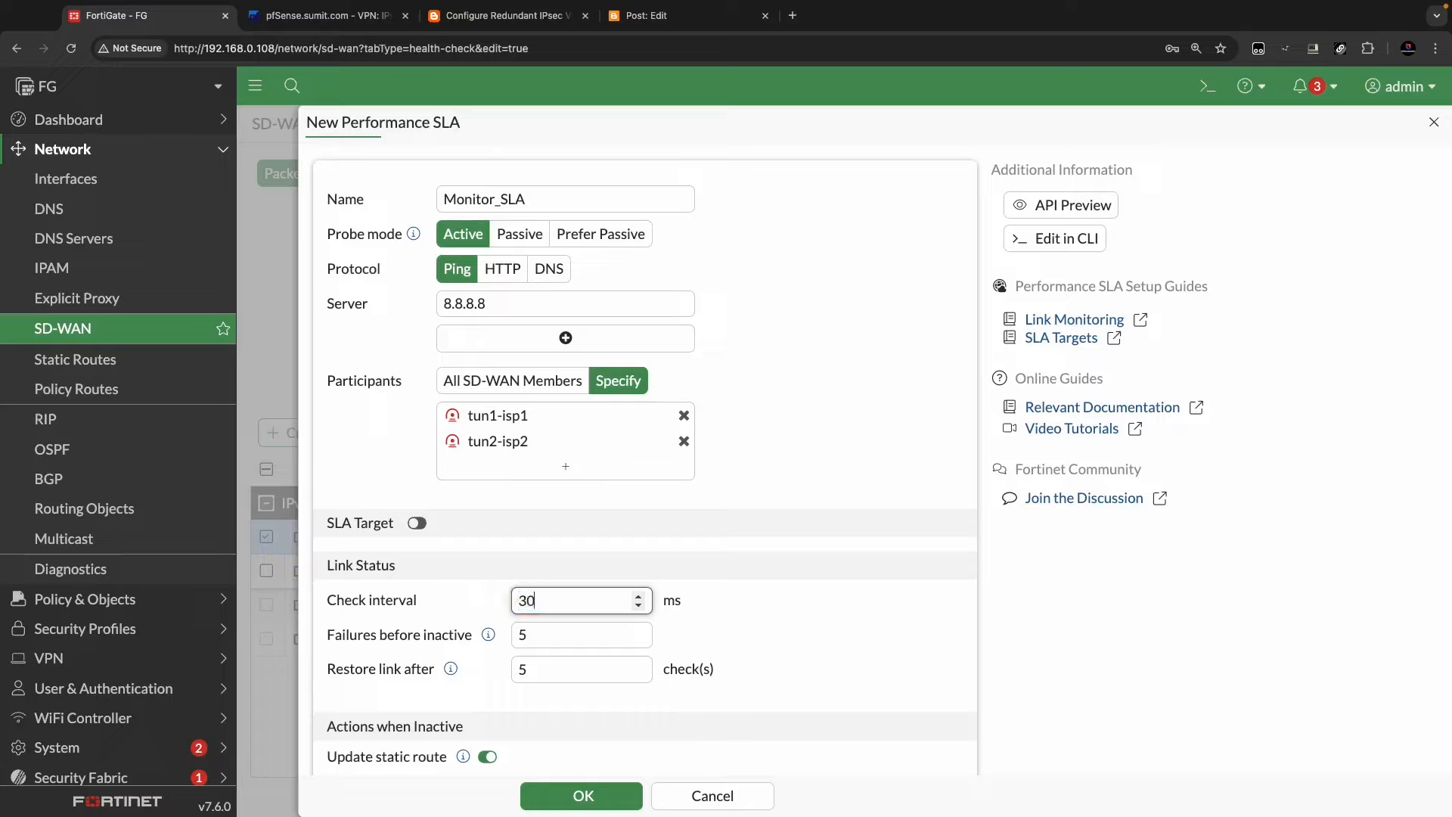
left_click(722, 627)
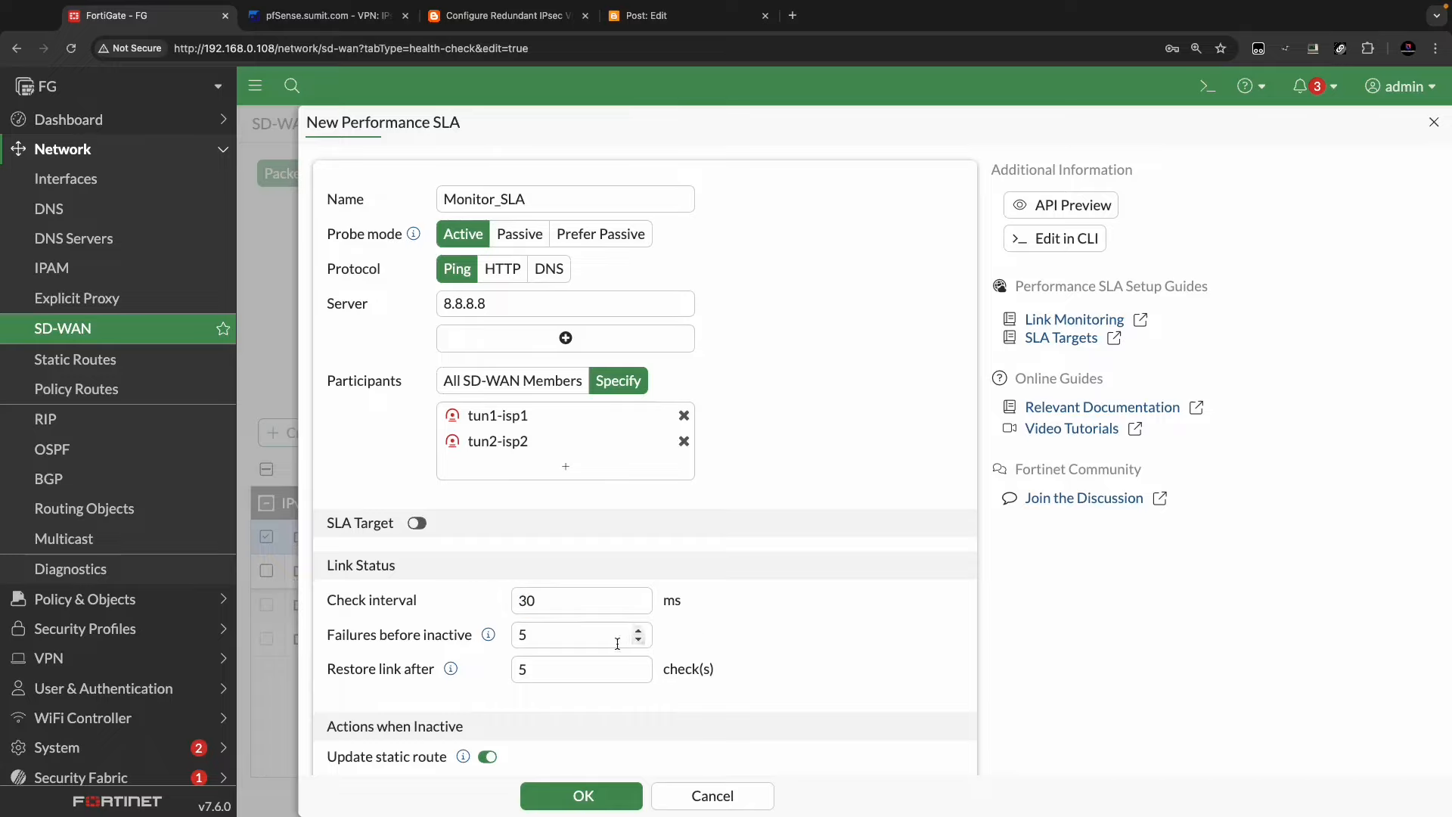
left_click_drag(566, 637, 457, 642)
type("3")
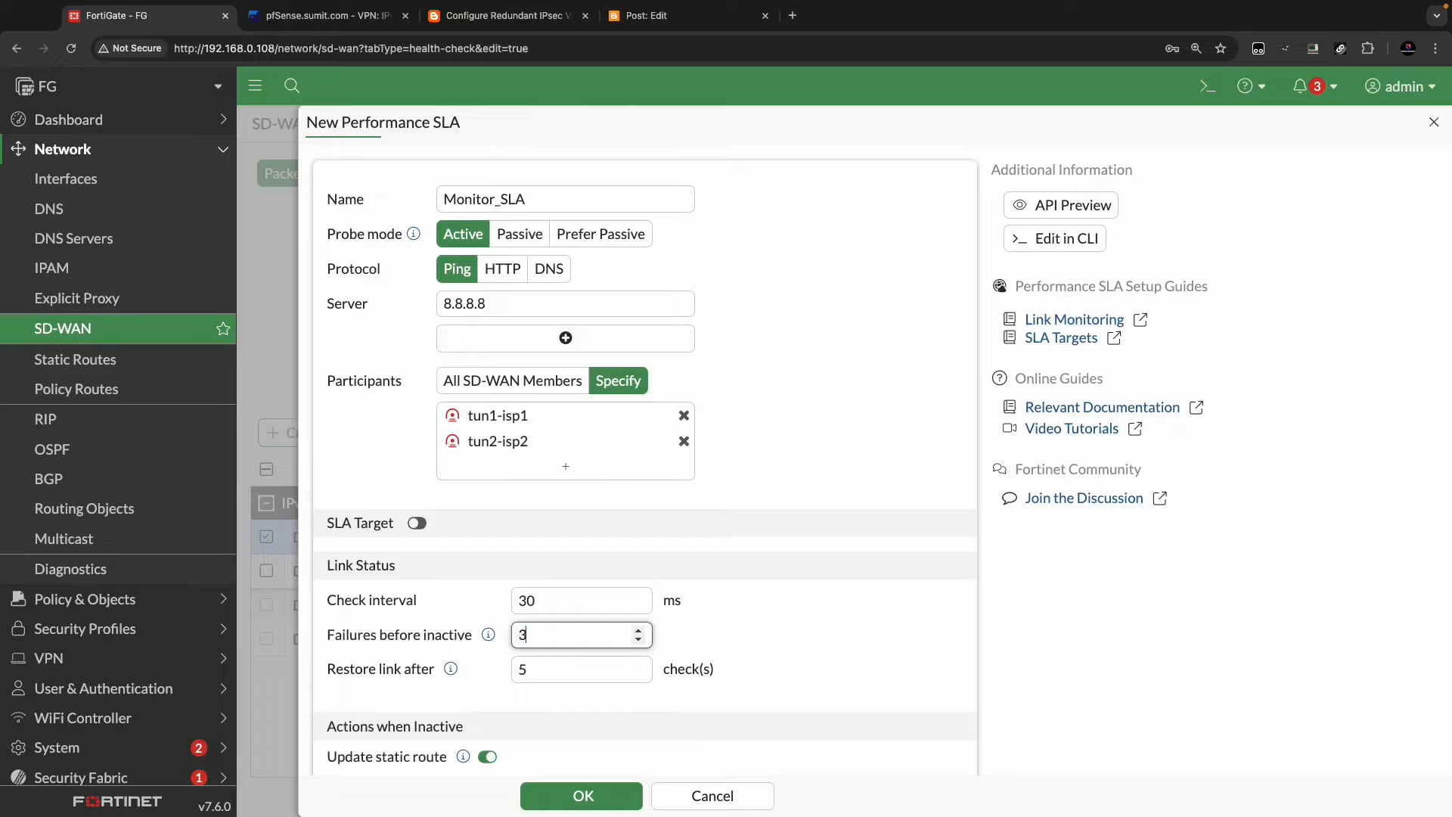
left_click_drag(638, 667, 497, 672)
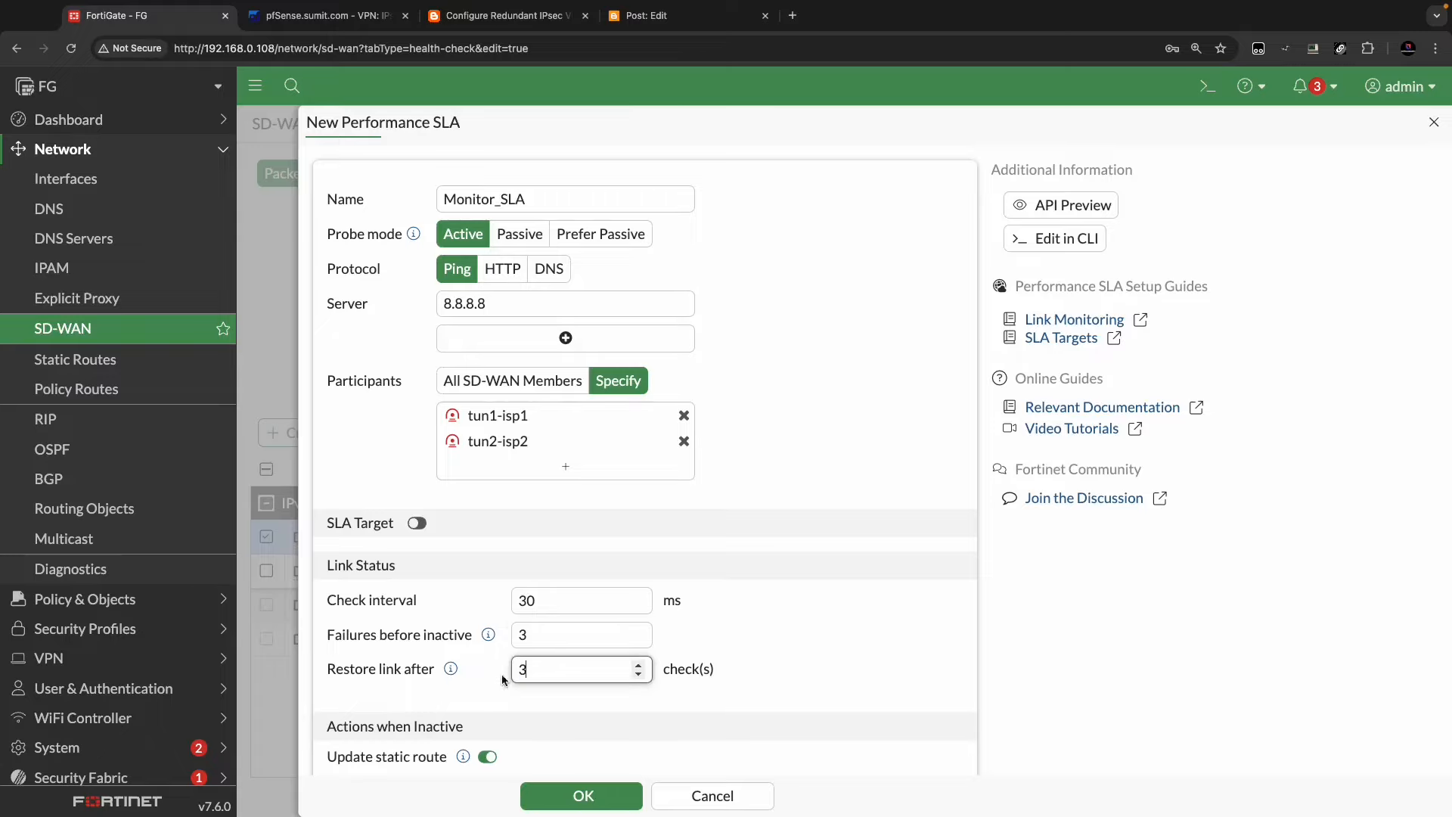
type("3")
scroll(555, 706, "down", 2)
left_click(571, 791)
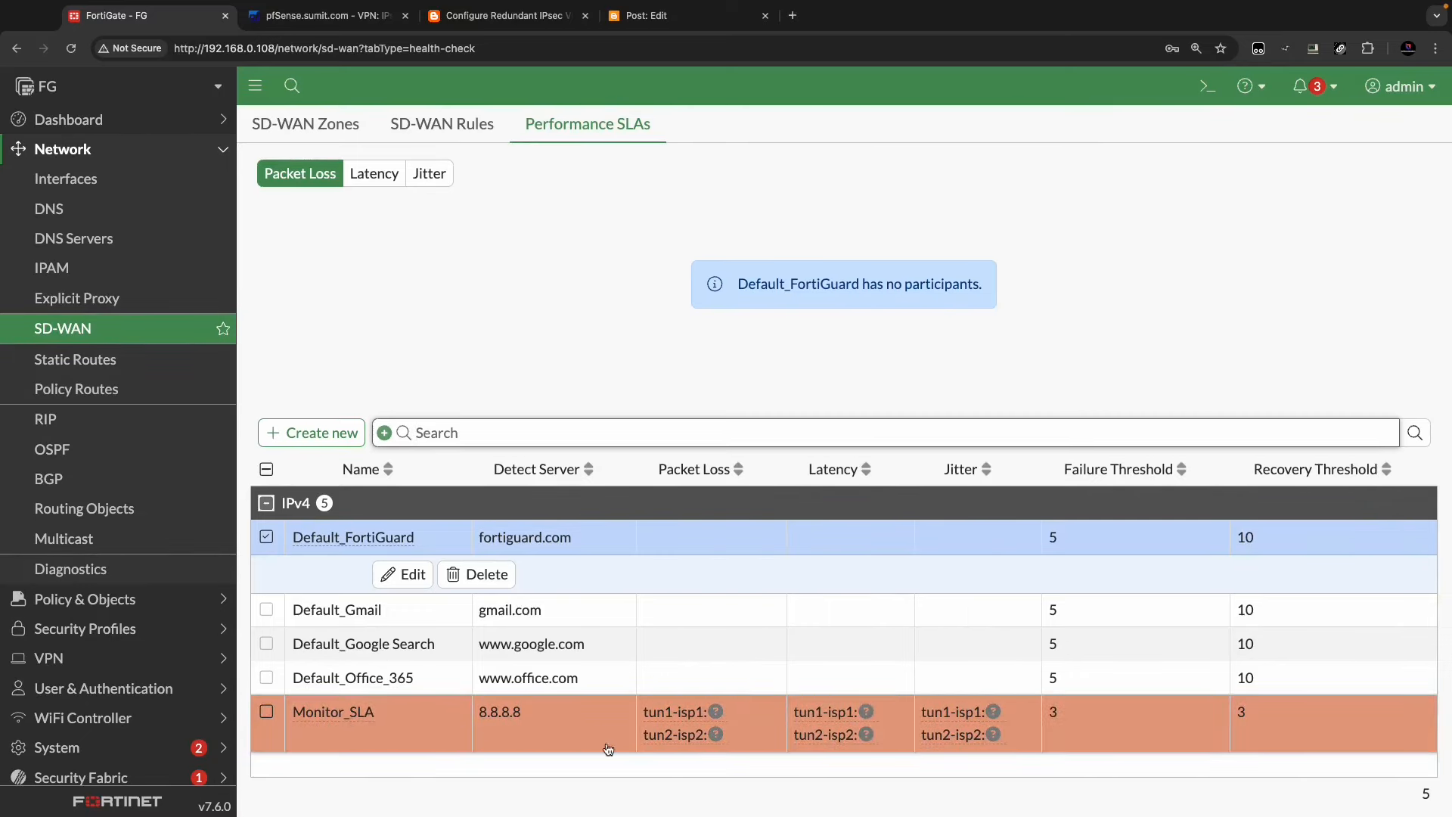
- Examine the packet loss graph of Monitor_SLA and the members of the virtual-wan-link zone
left_click(1132, 738)
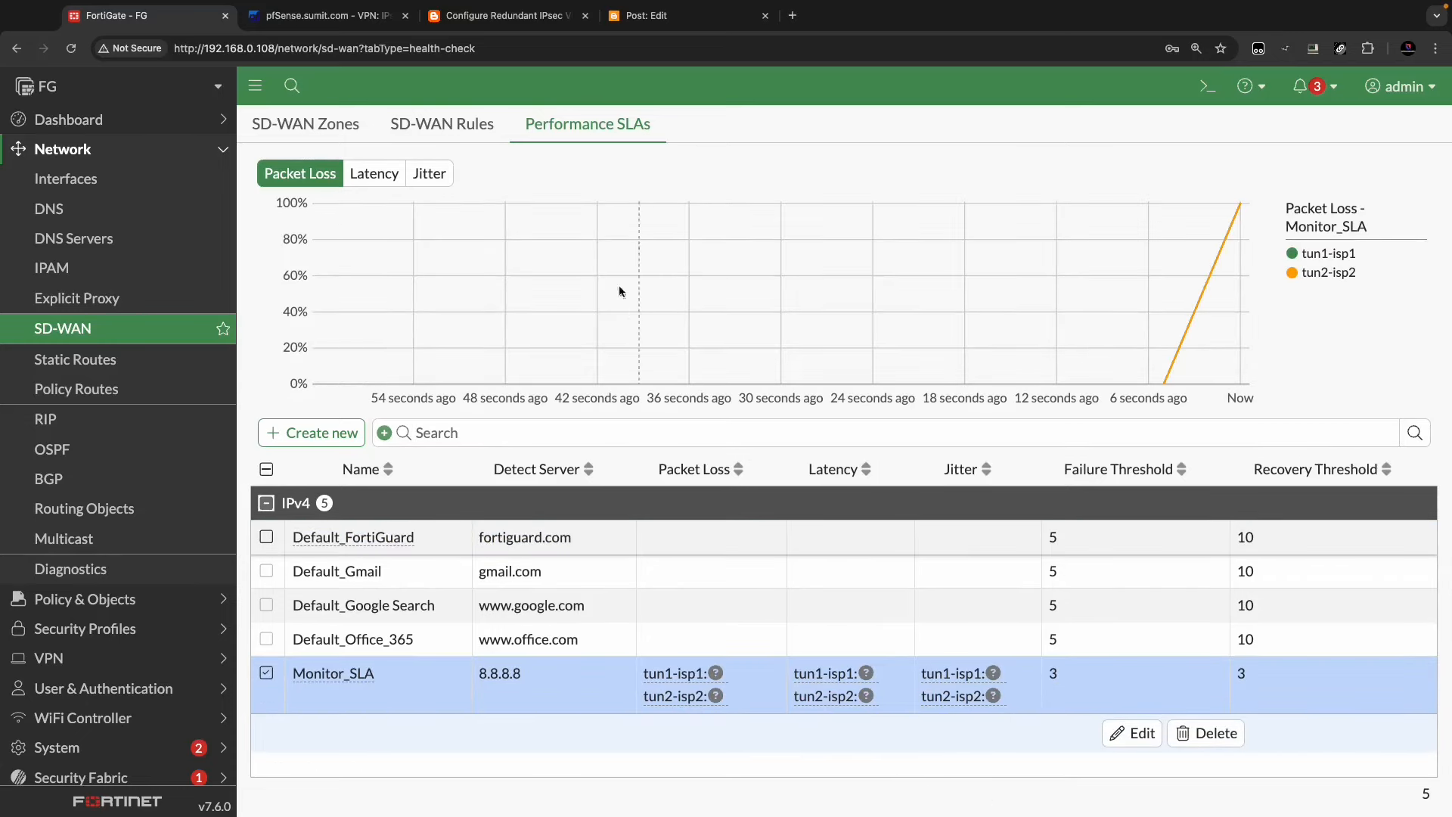
left_click(333, 138)
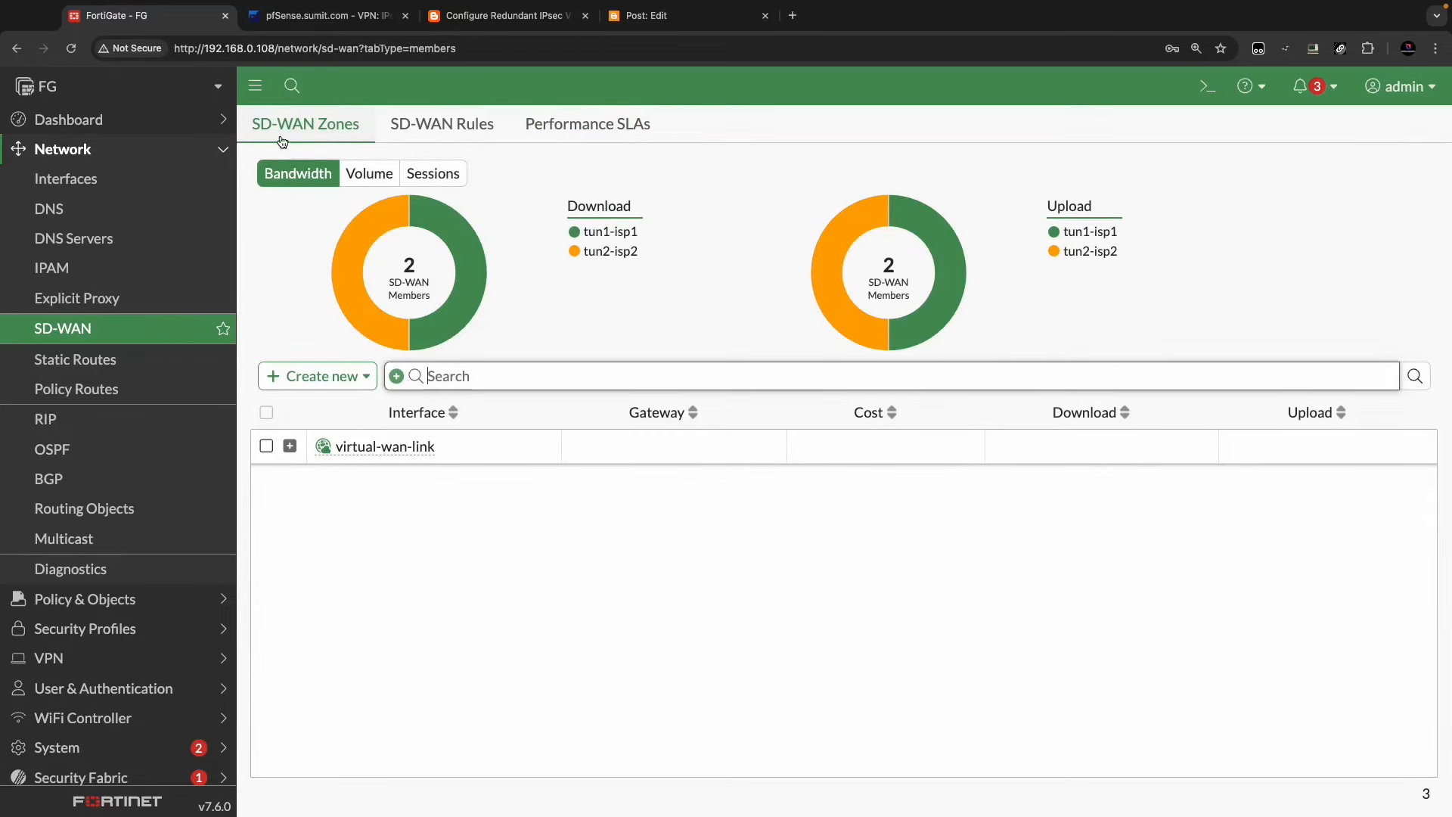
left_click(290, 447)
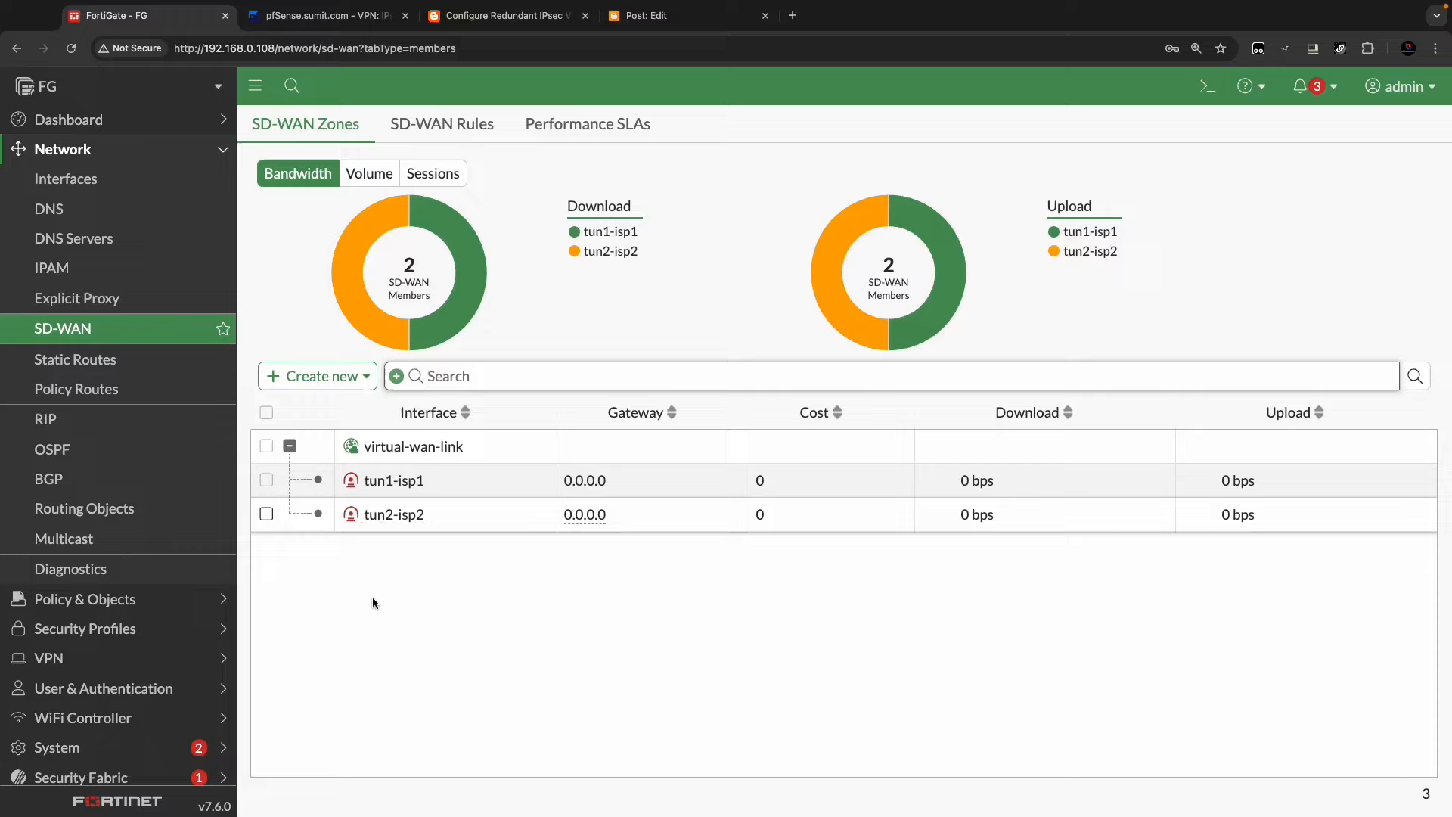
key("ctrl+Left")
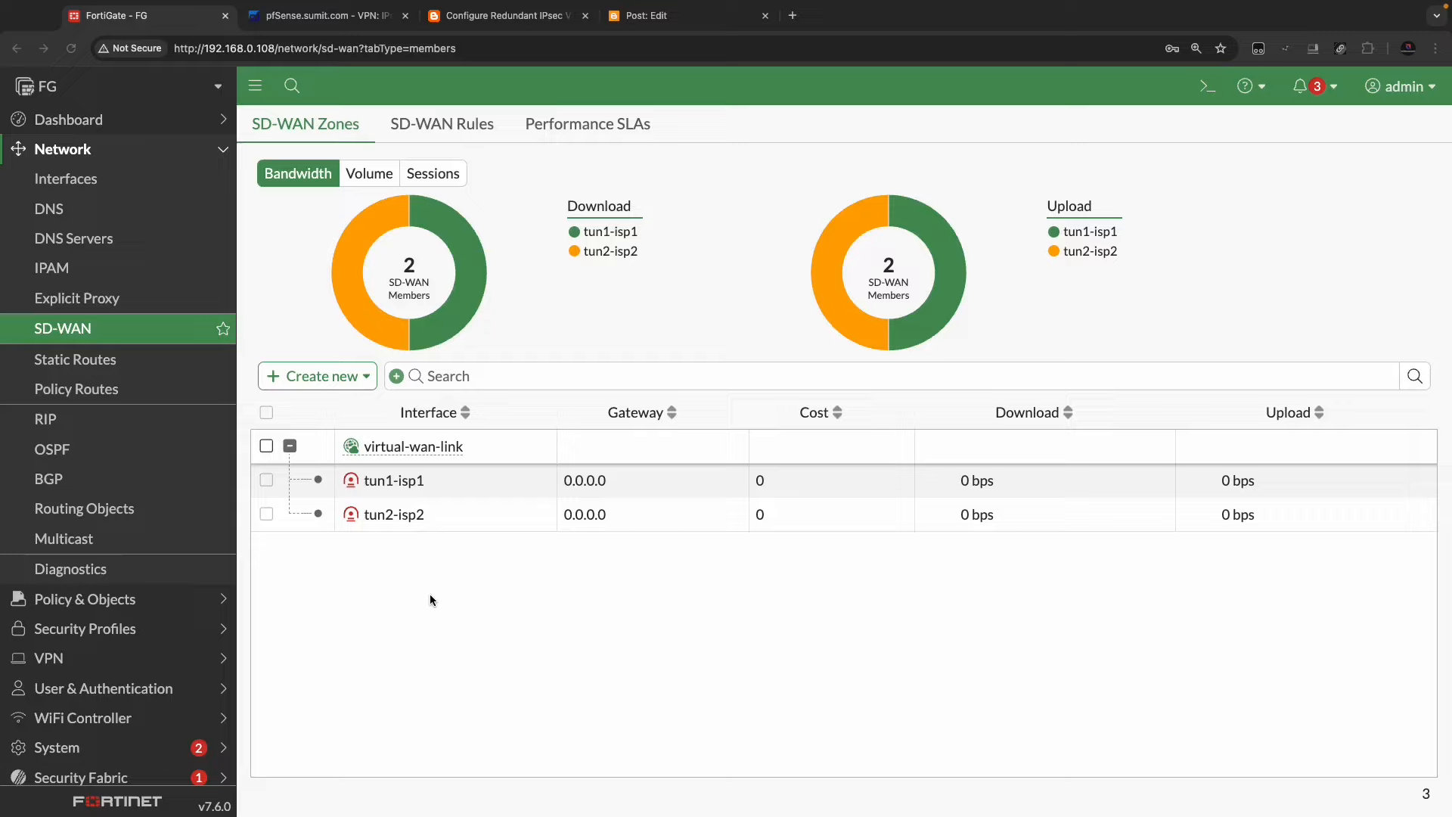
- Start a new SD-WAN rule and name it SDWAN-rule
left_click(438, 126)
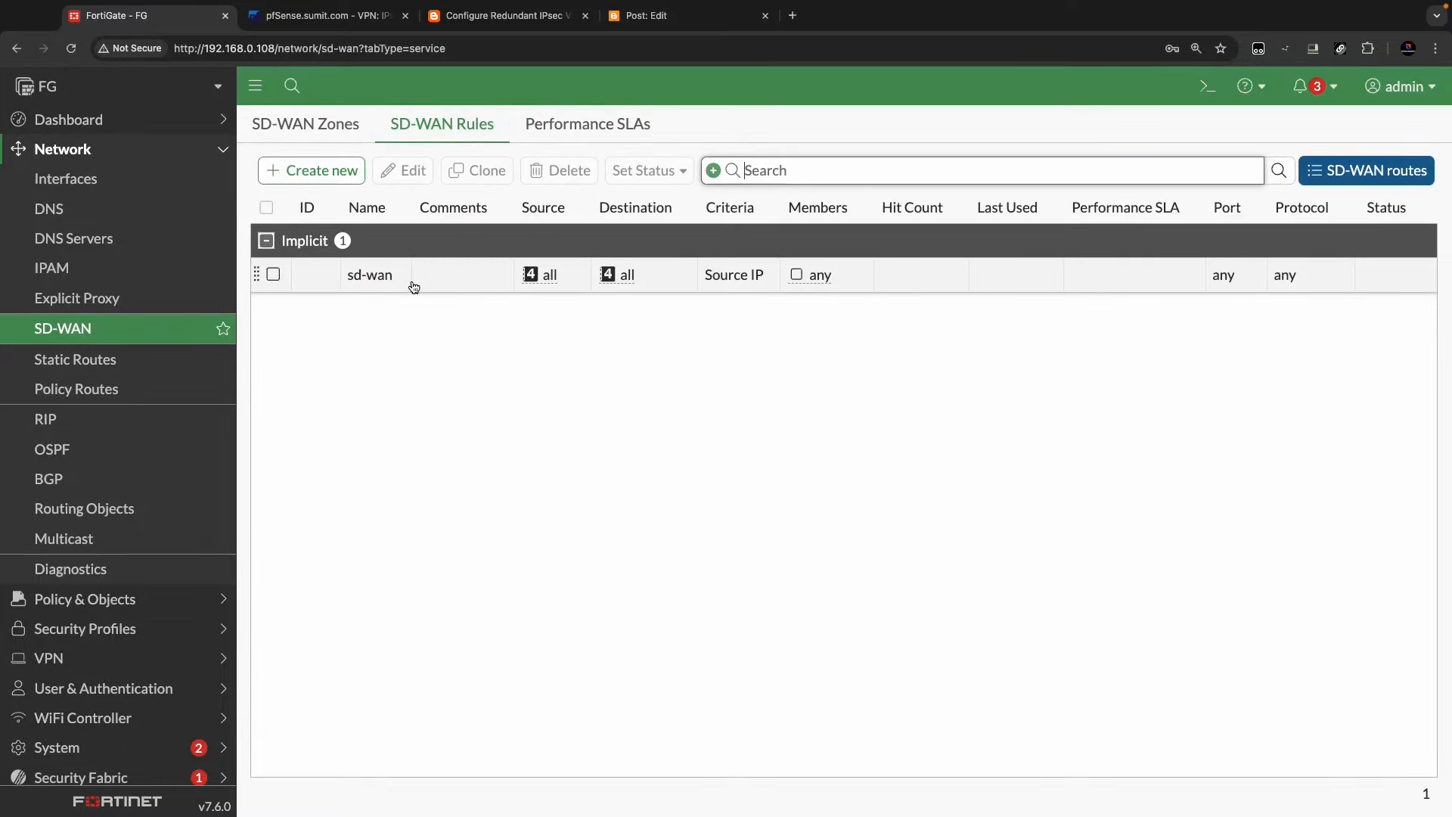
left_click(336, 175)
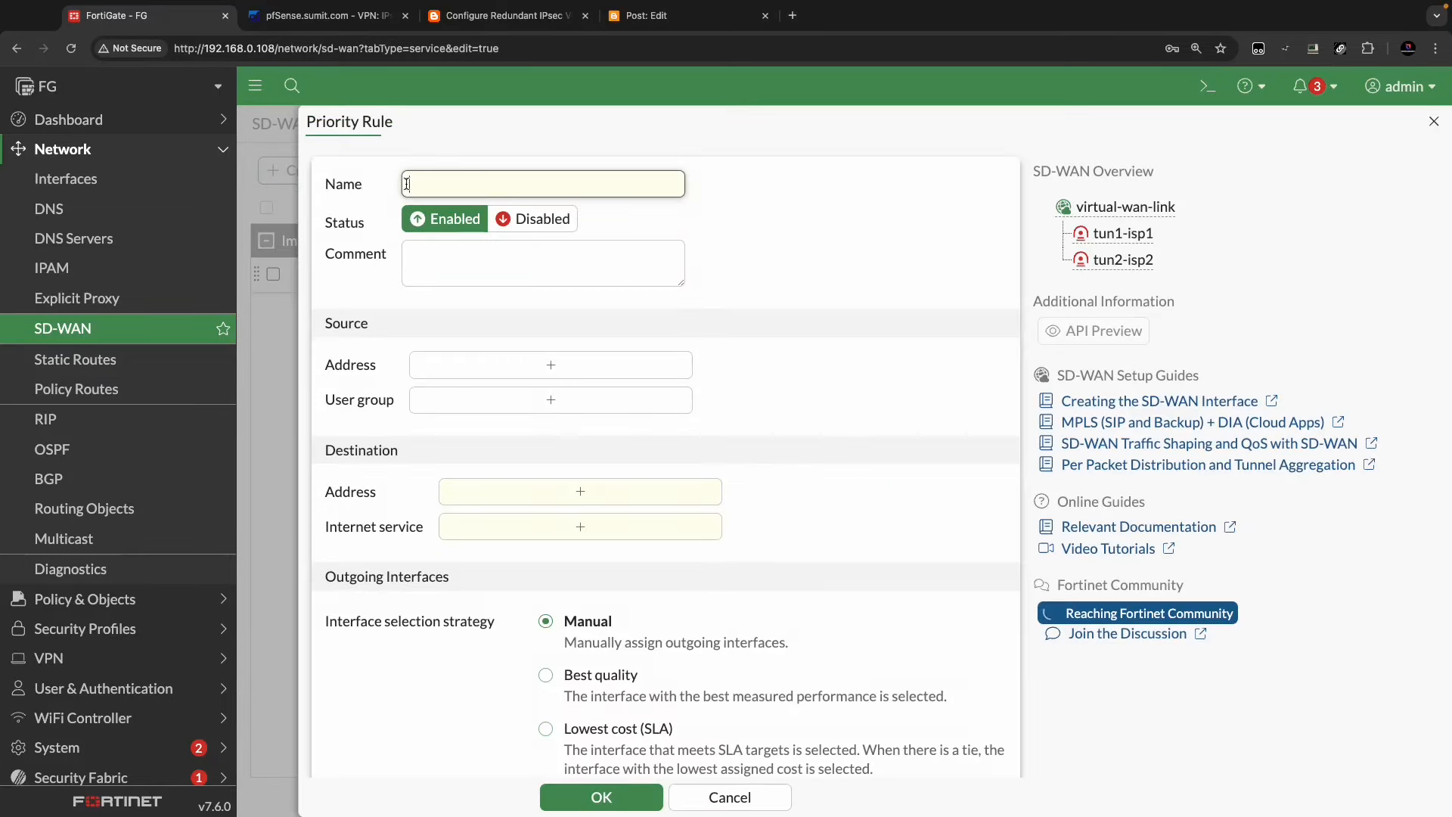
type("S")
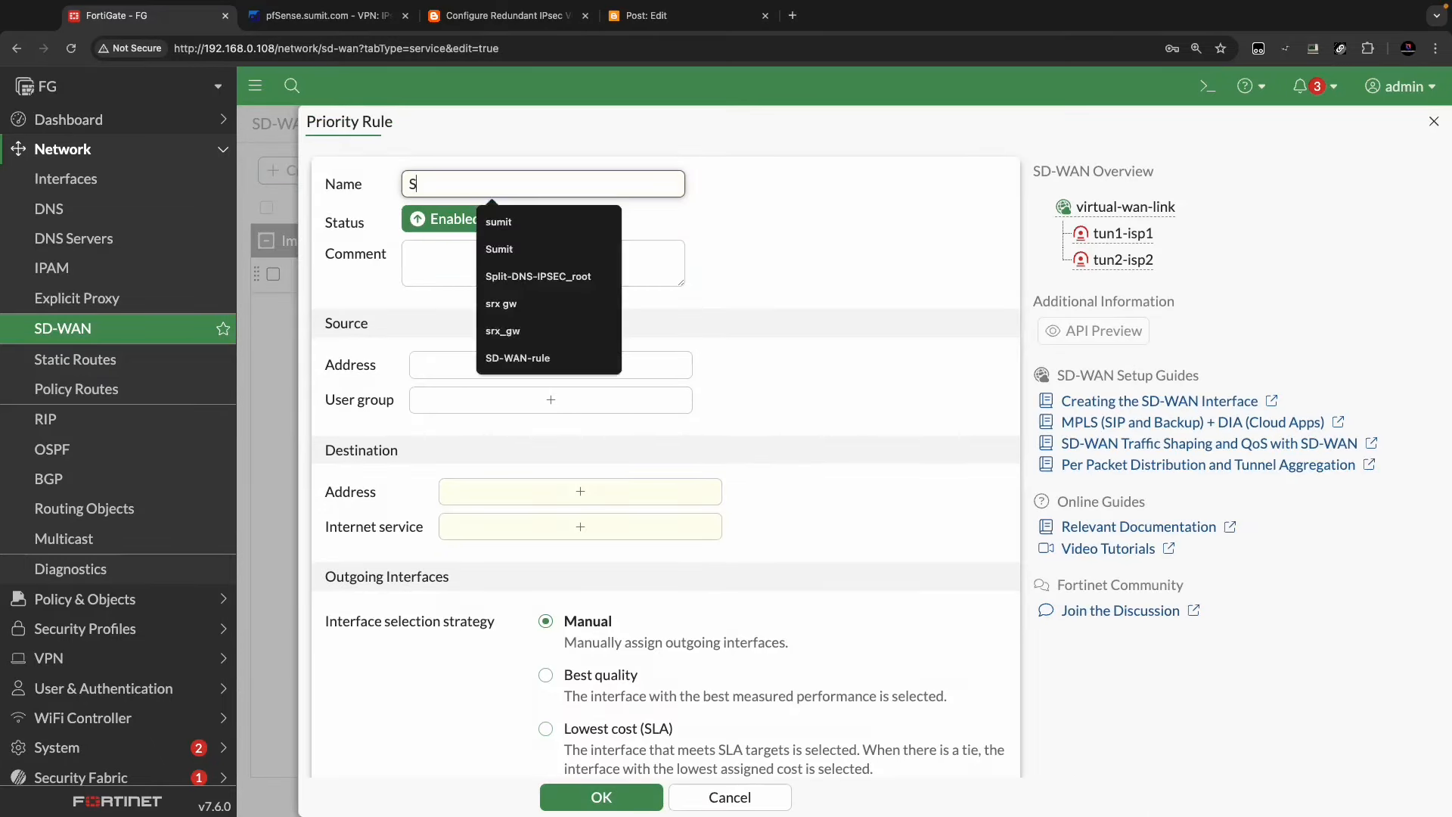
type("DWAN-rule")
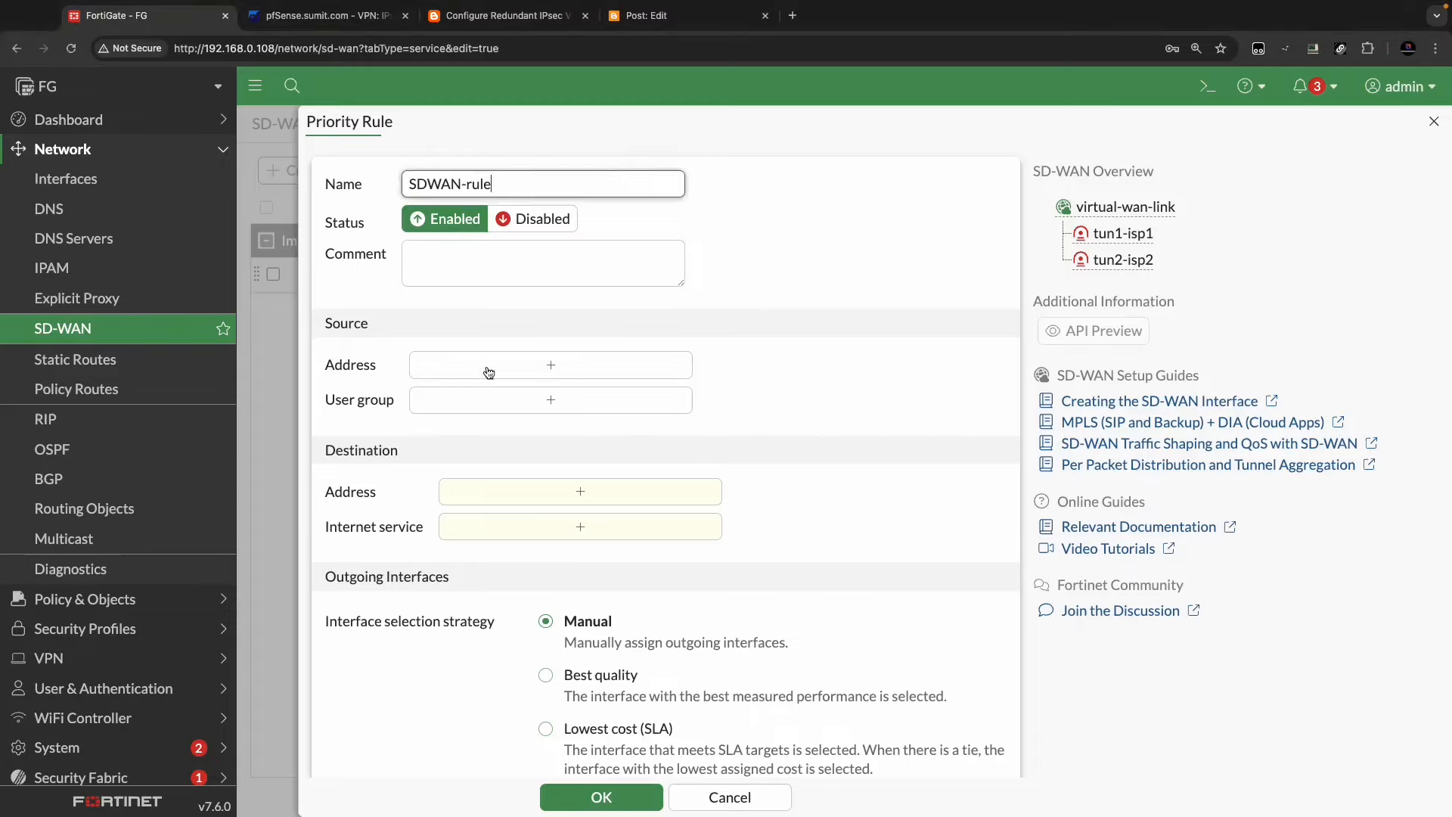
- Check the LAN subnets in the network diagram and set the rule's source address to 20.20.20.0/24
left_click(542, 366)
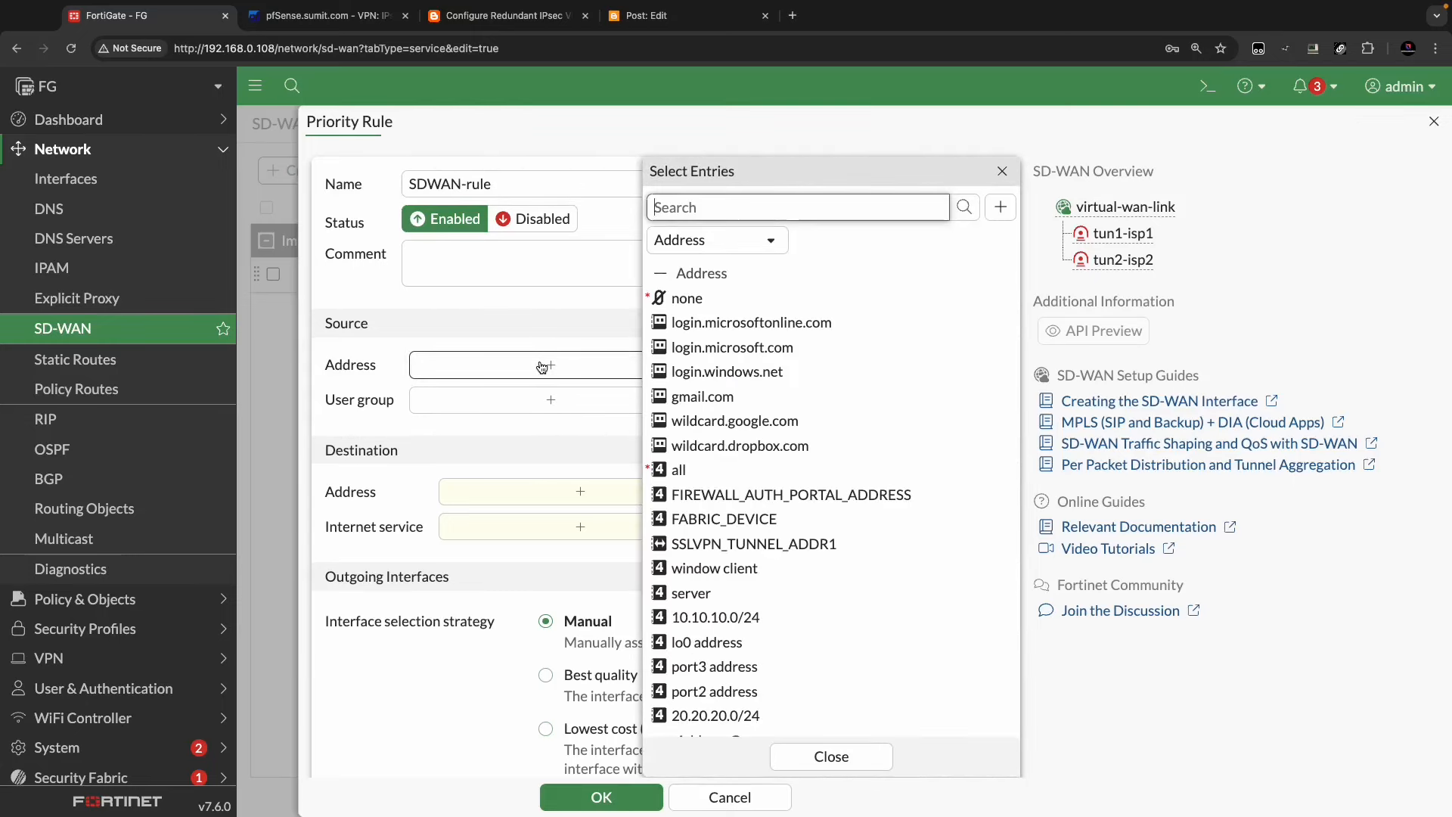
scroll(784, 589, "down", 1)
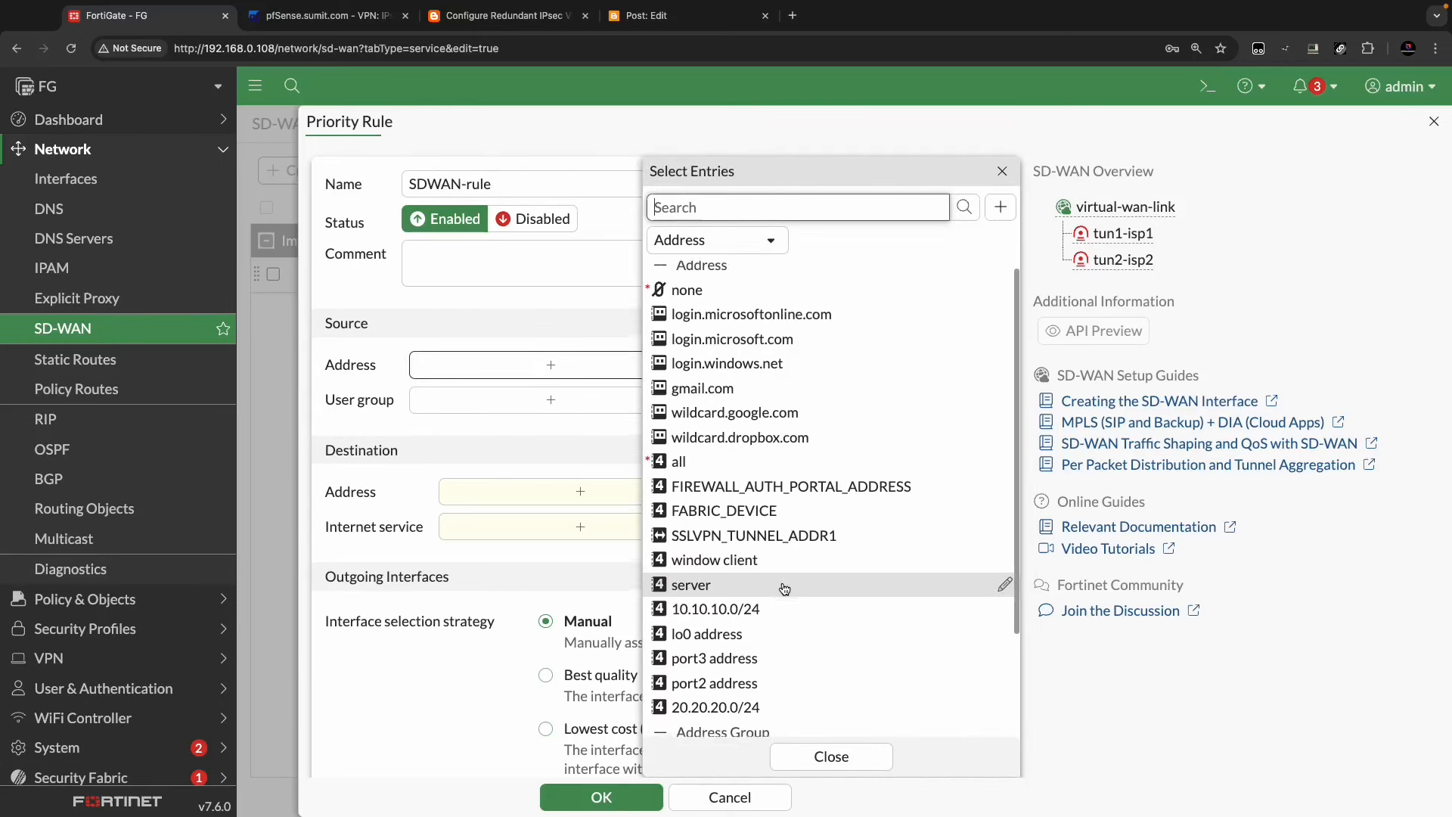
scroll(785, 588, "down", 3)
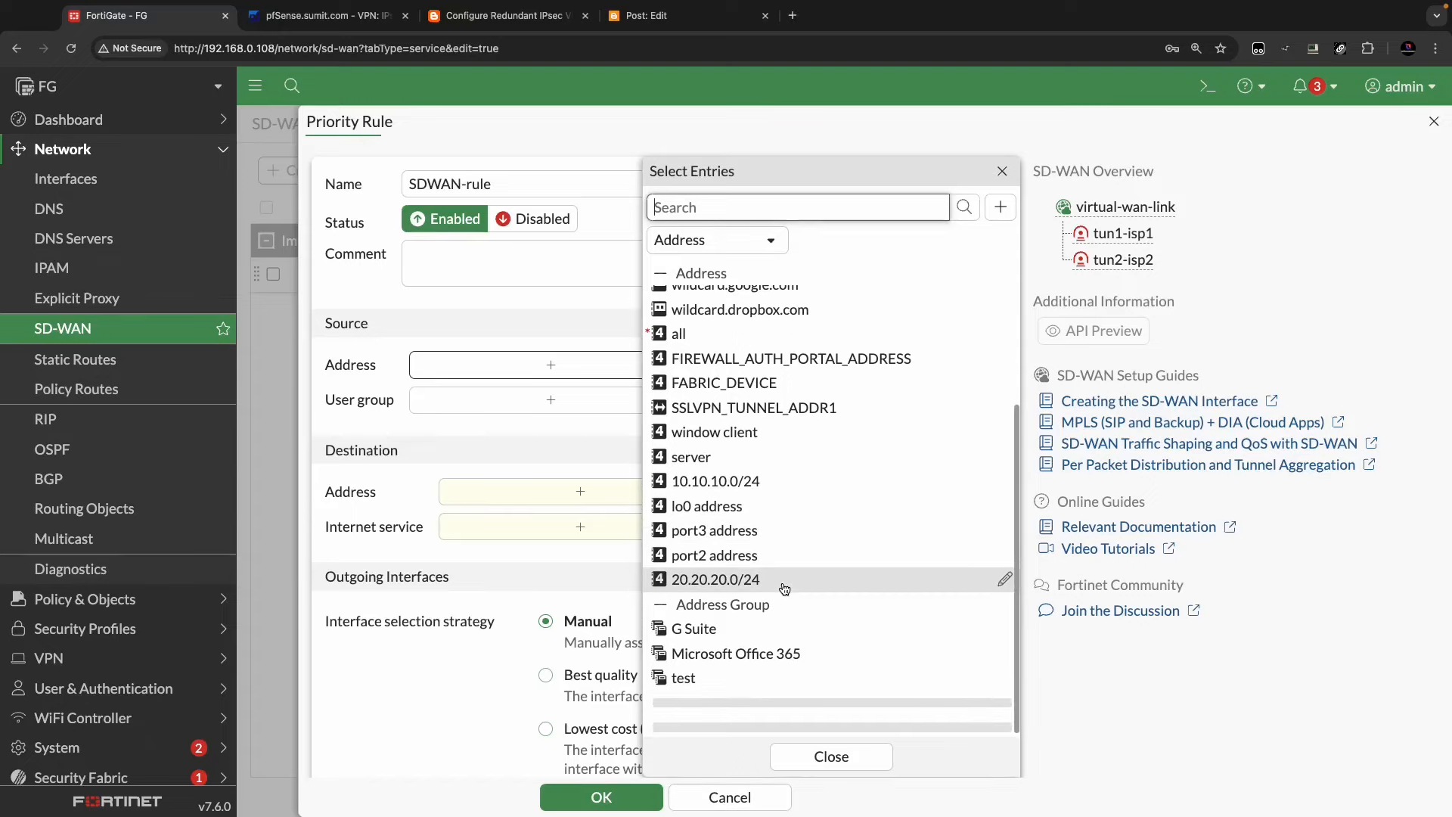
scroll(784, 588, "up", 1)
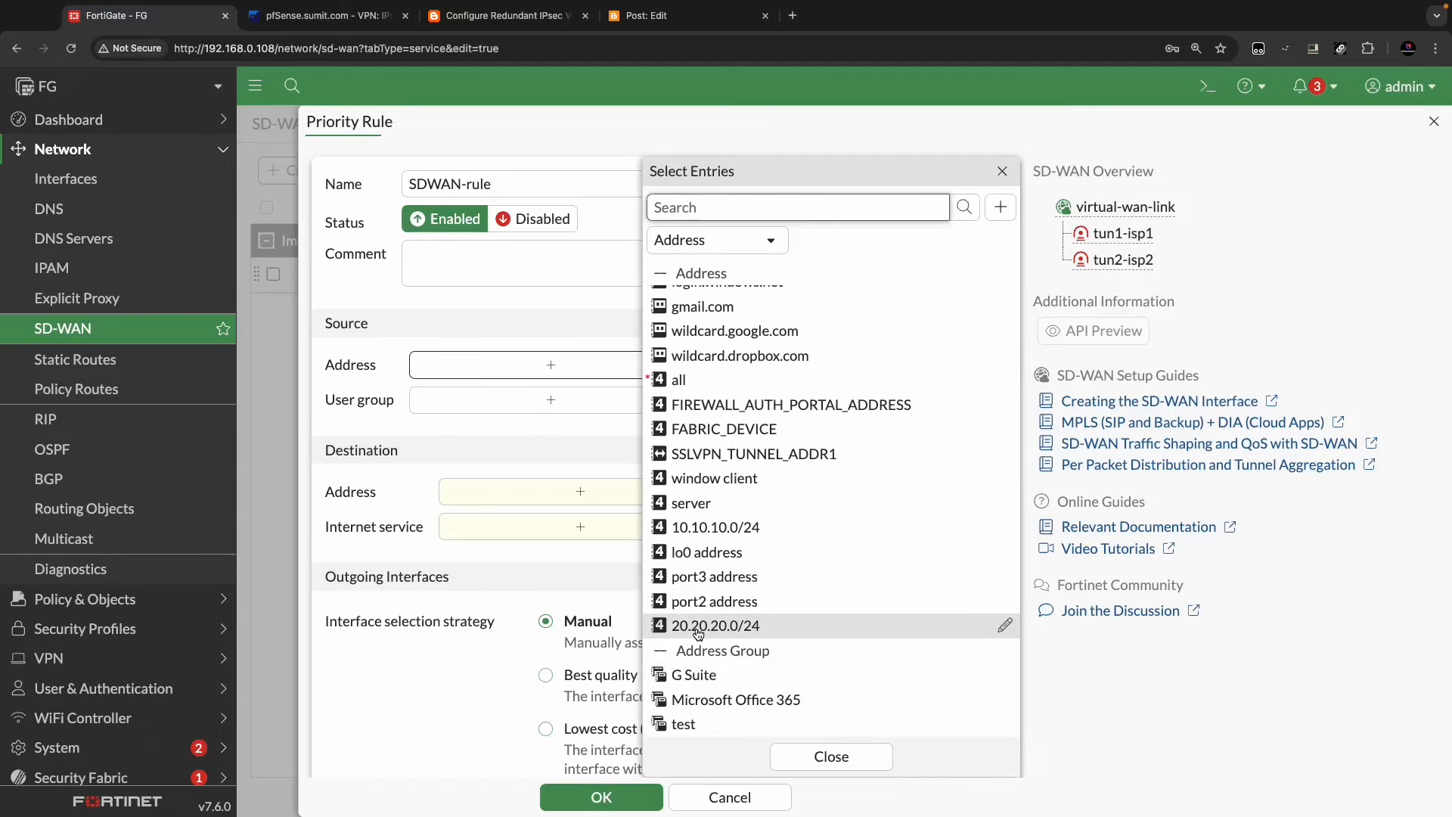
mouse_move(699, 634)
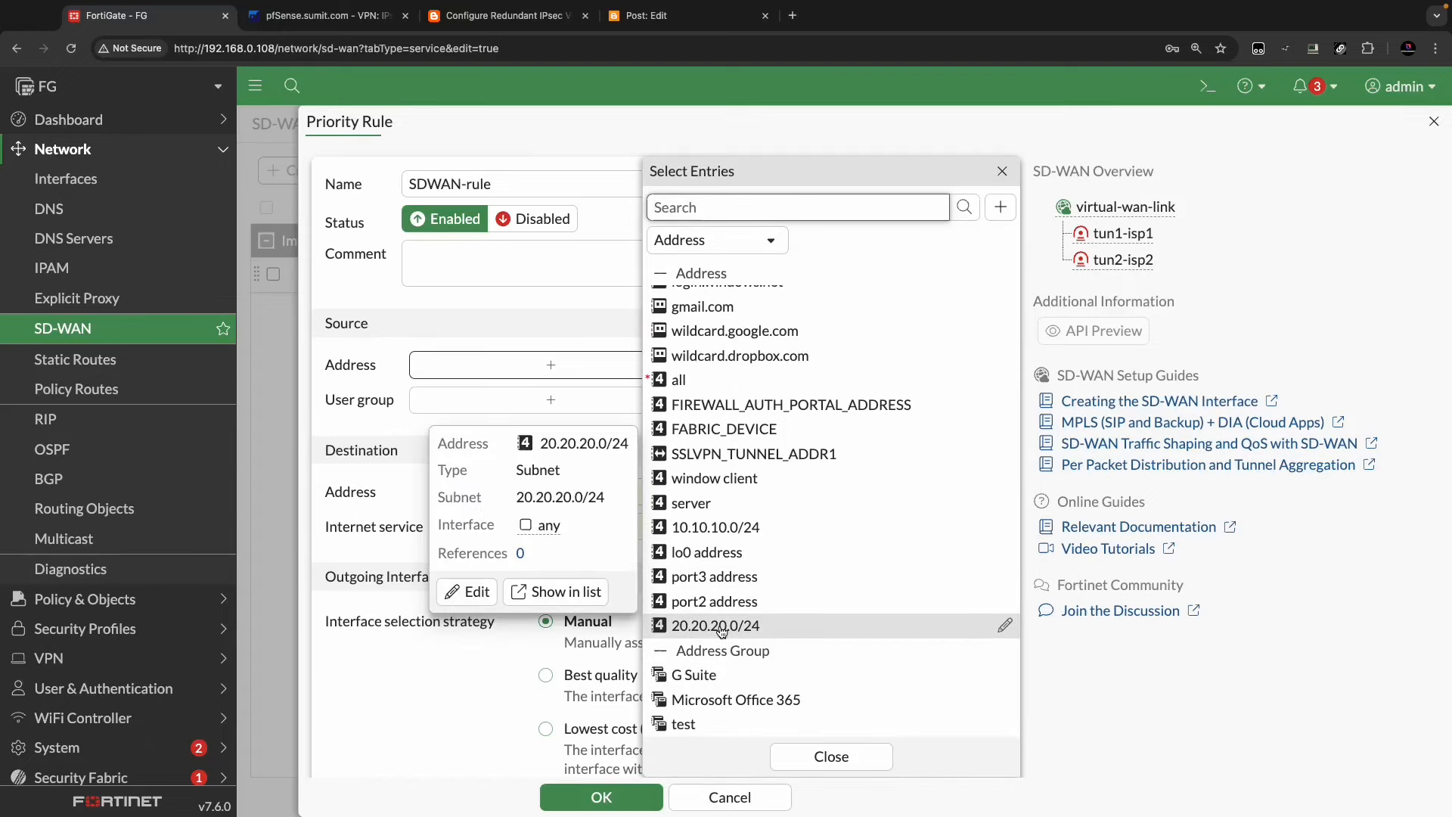
key("ctrl+Left")
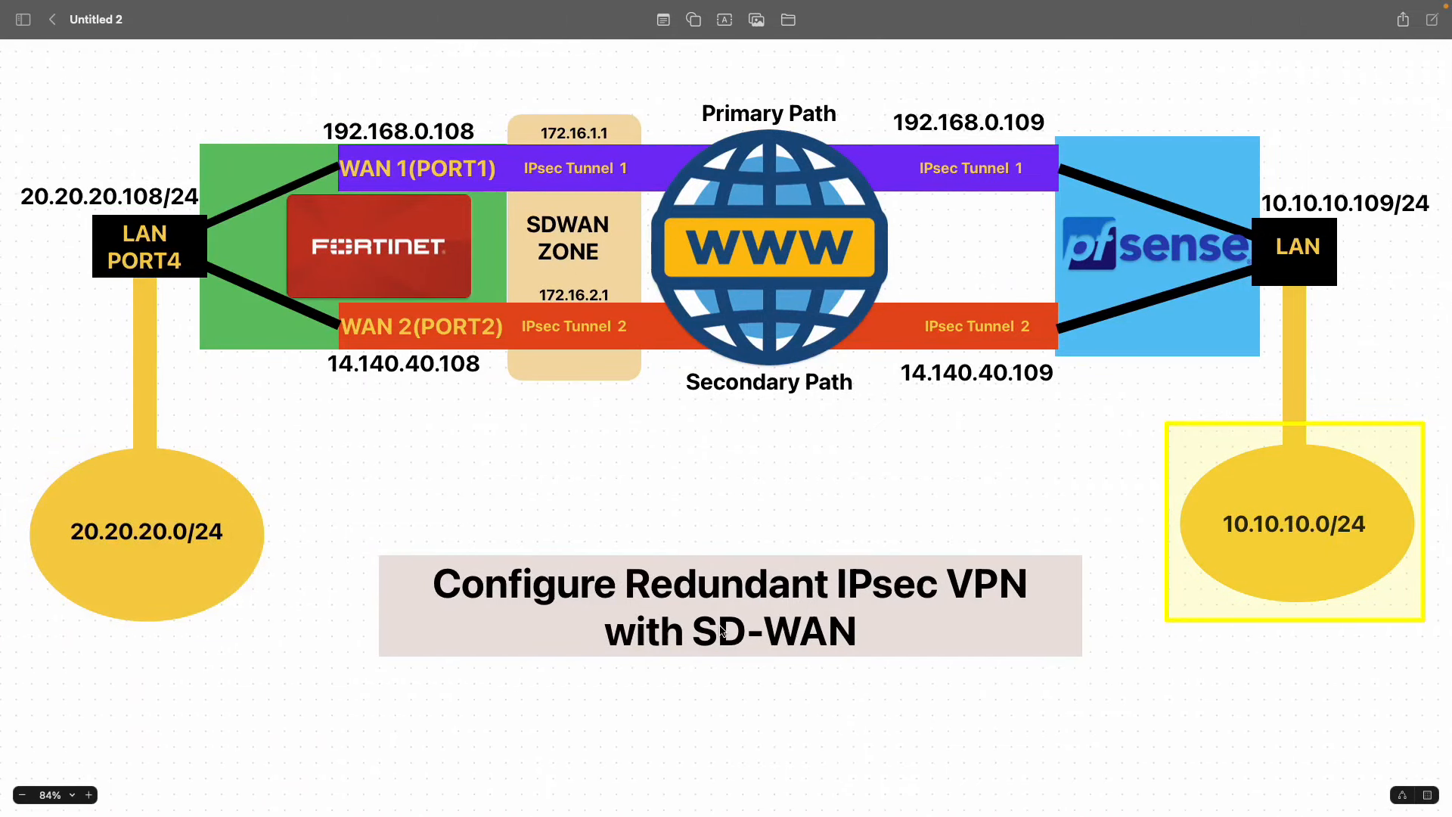
key("ctrl+Right")
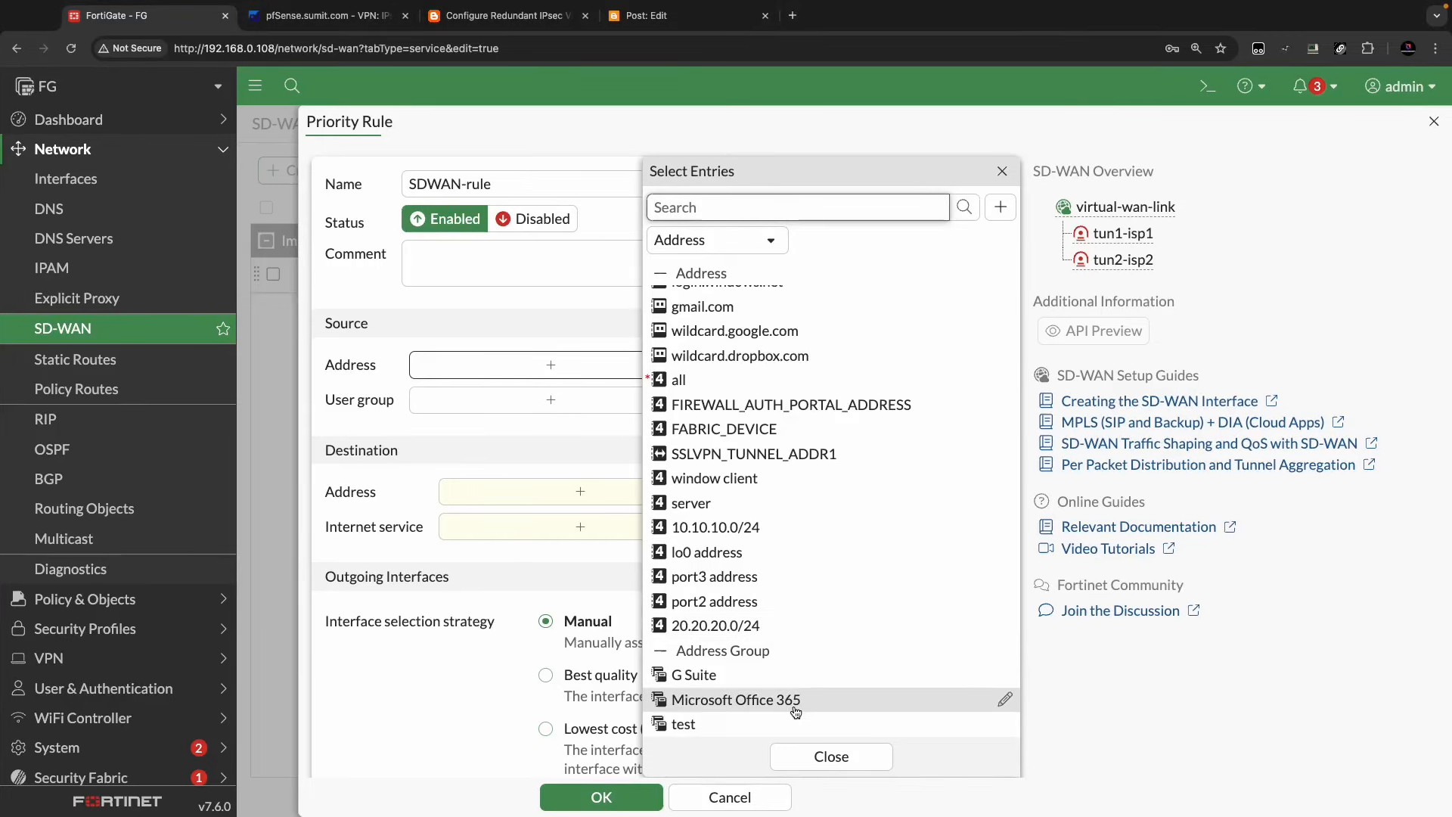
left_click(748, 626)
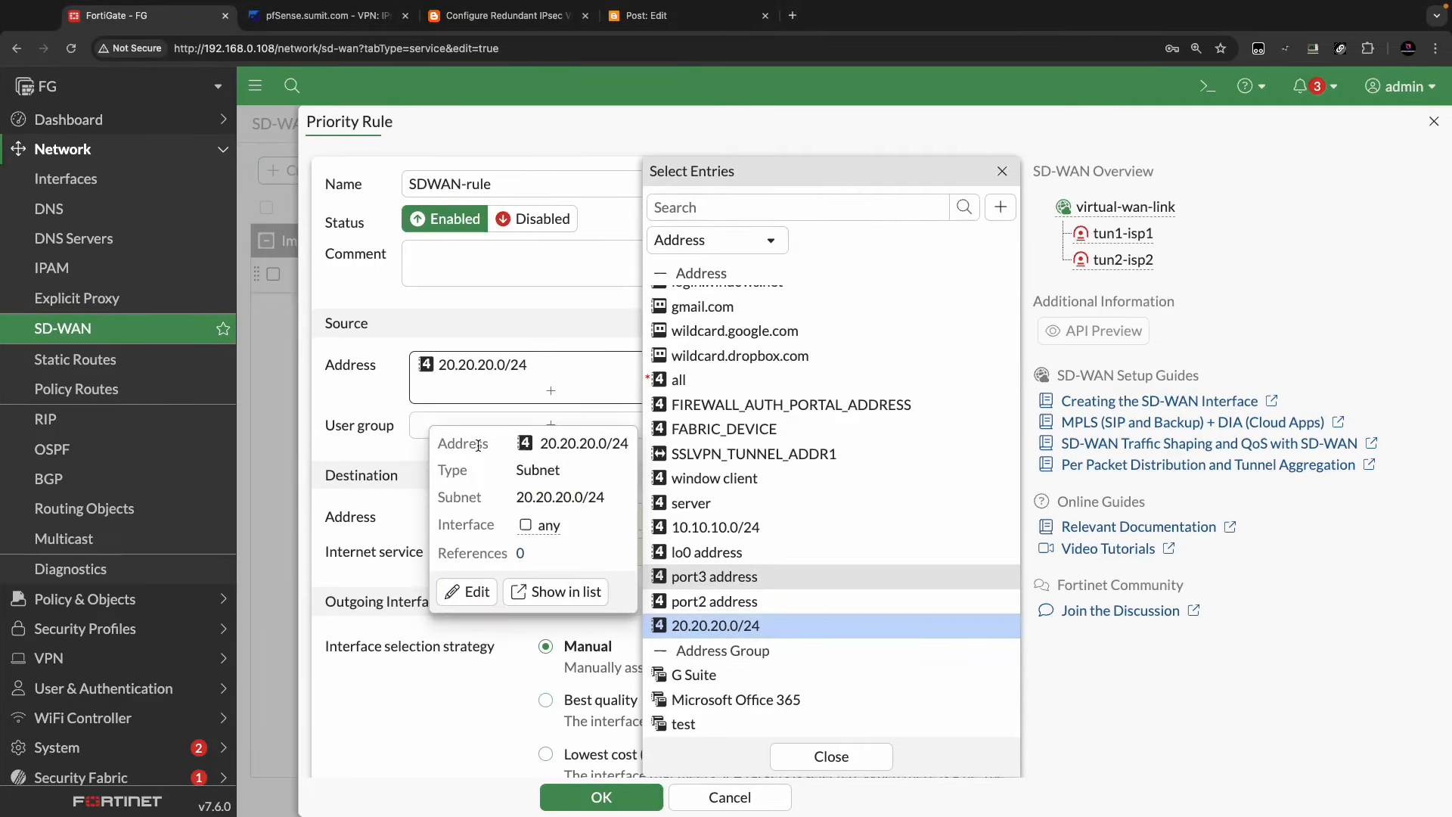
left_click(394, 462)
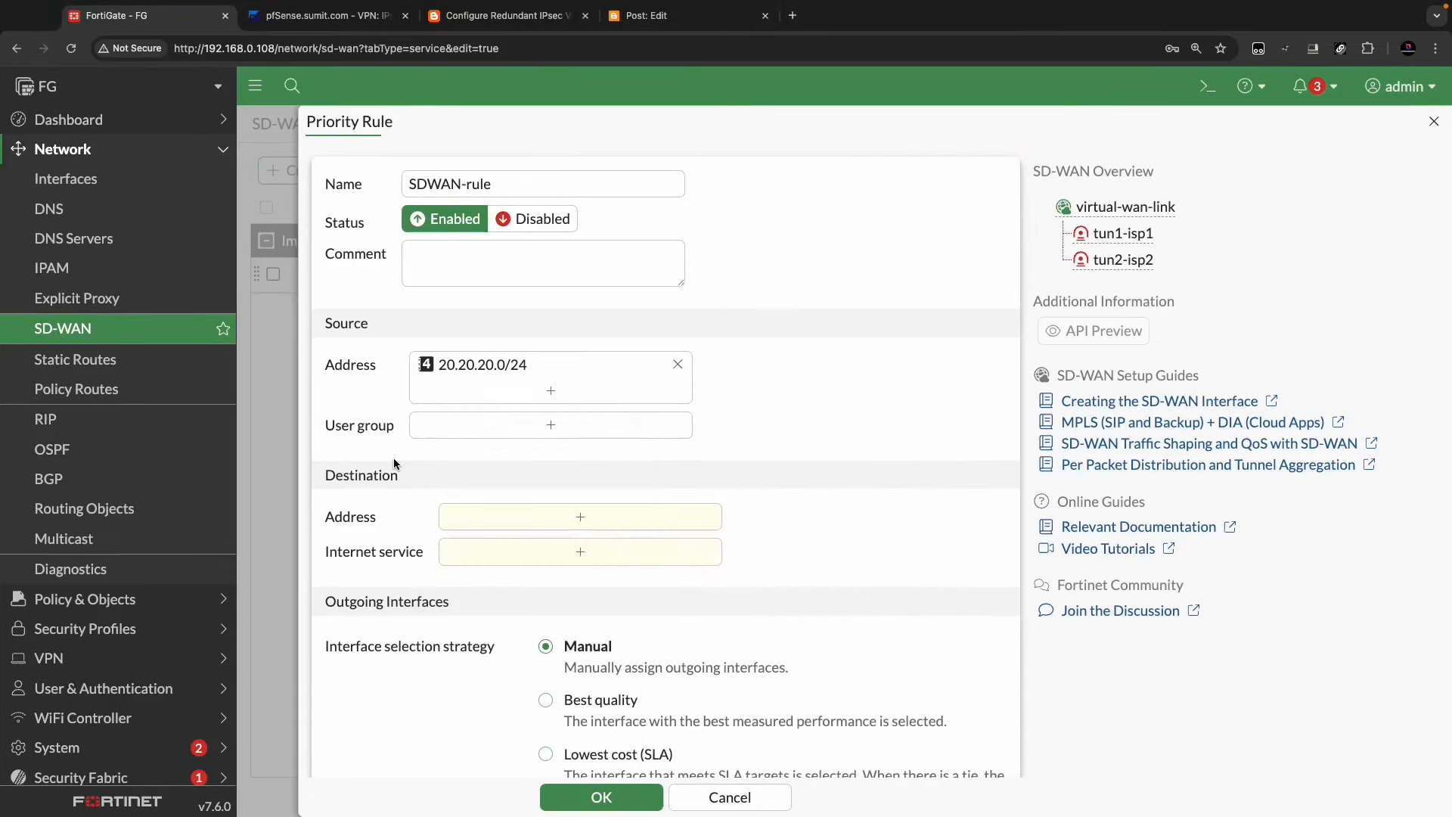
- Set the destination address of the SD-WAN rule to 10.10.10.0/24
left_click(588, 519)
left_click(768, 617)
left_click(541, 642)
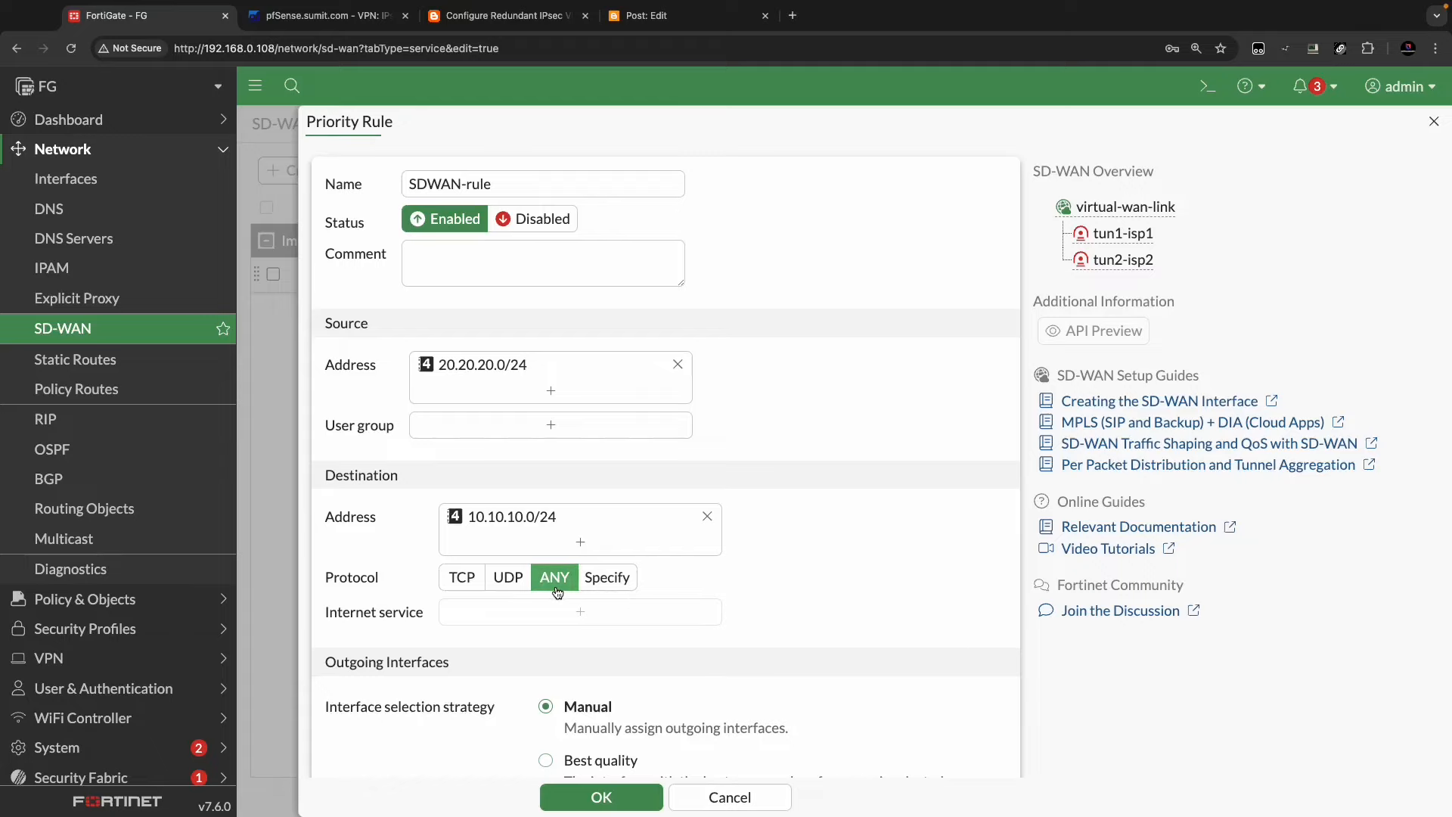
scroll(575, 530, "down", 3)
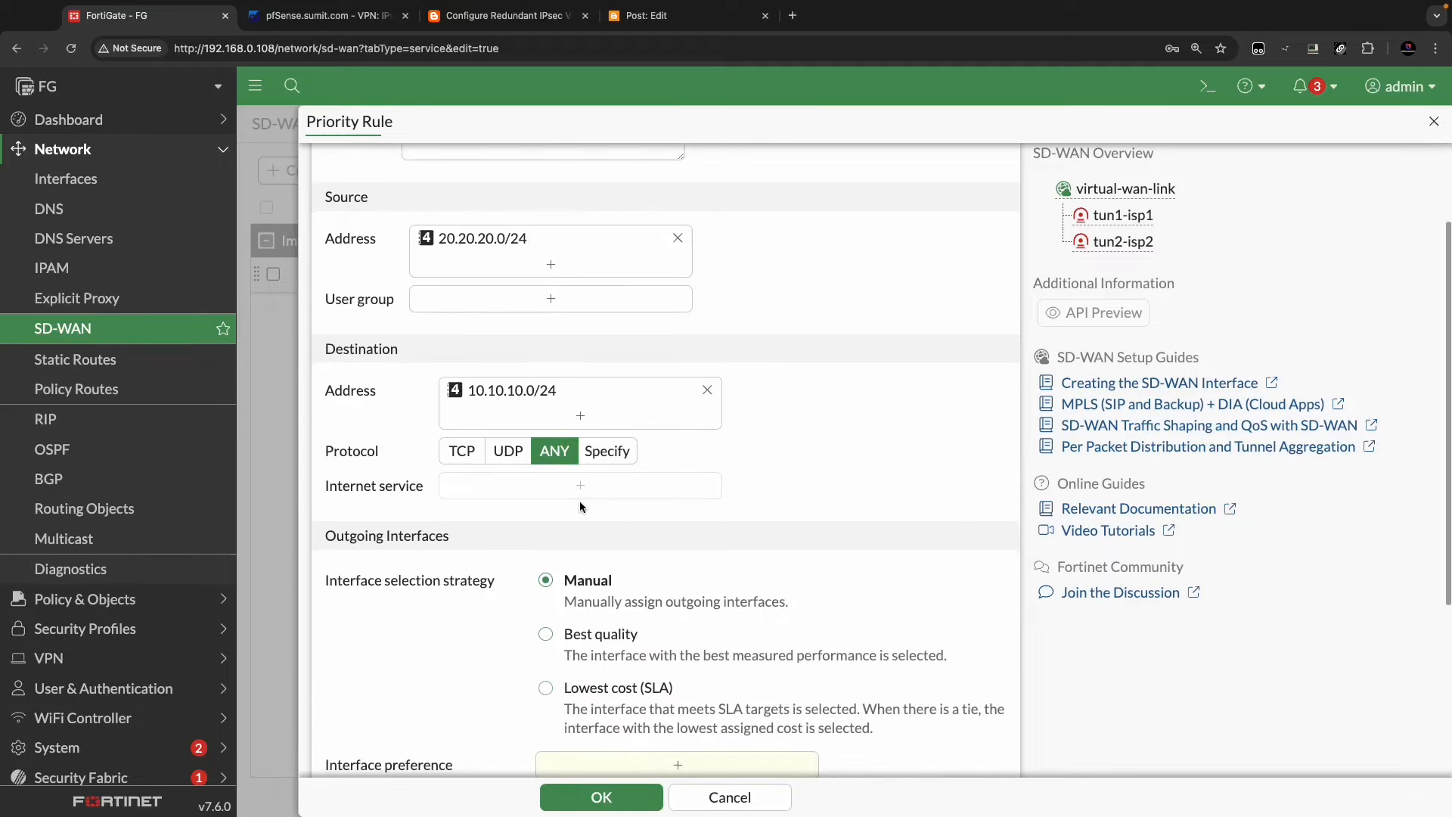
scroll(602, 557, "down", 1)
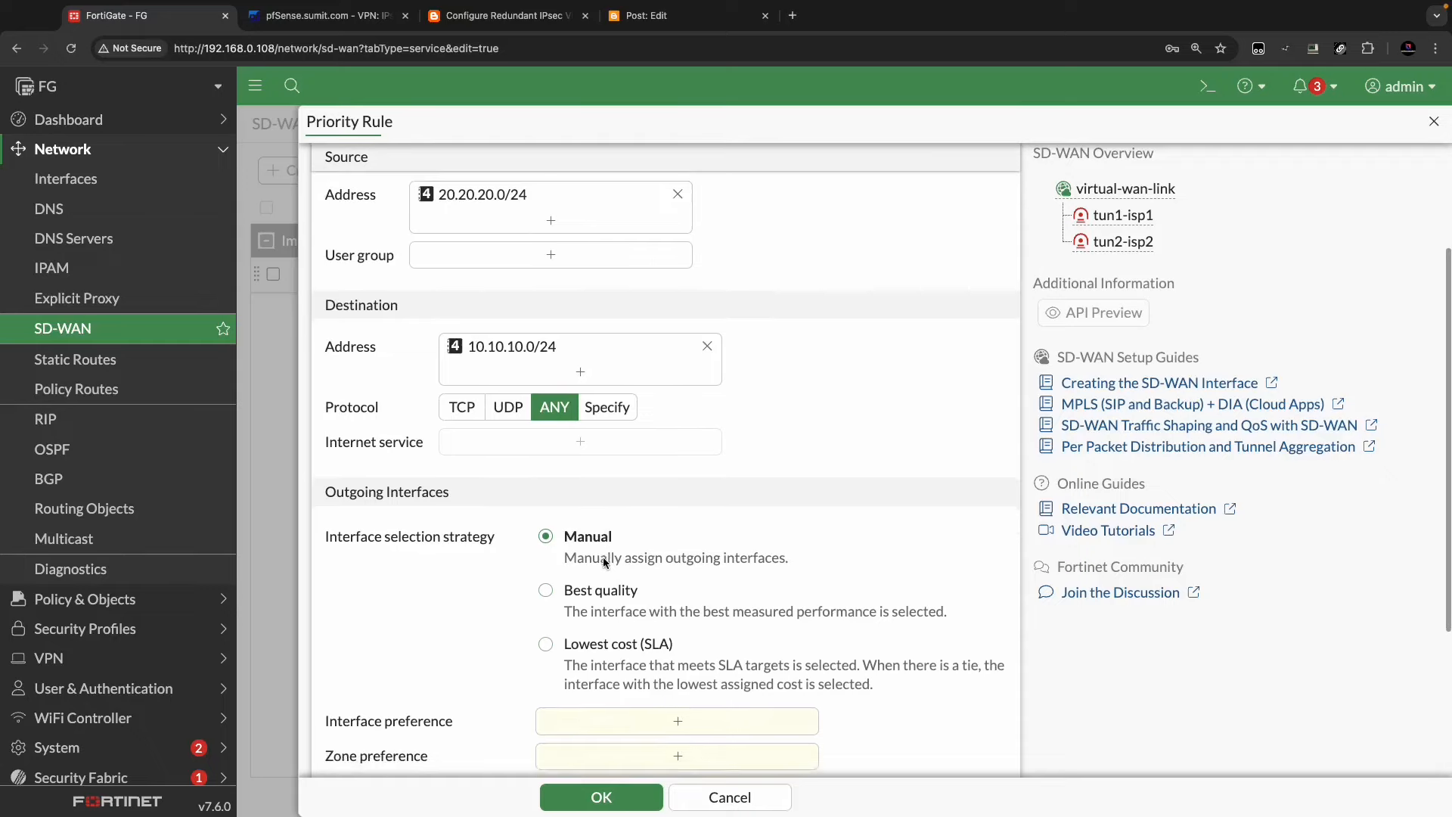
- Keep the manual interface selection strategy and add tun1-isp1, followed by tun2-isp2, to the rule's interface preference
scroll(605, 562, "down", 1)
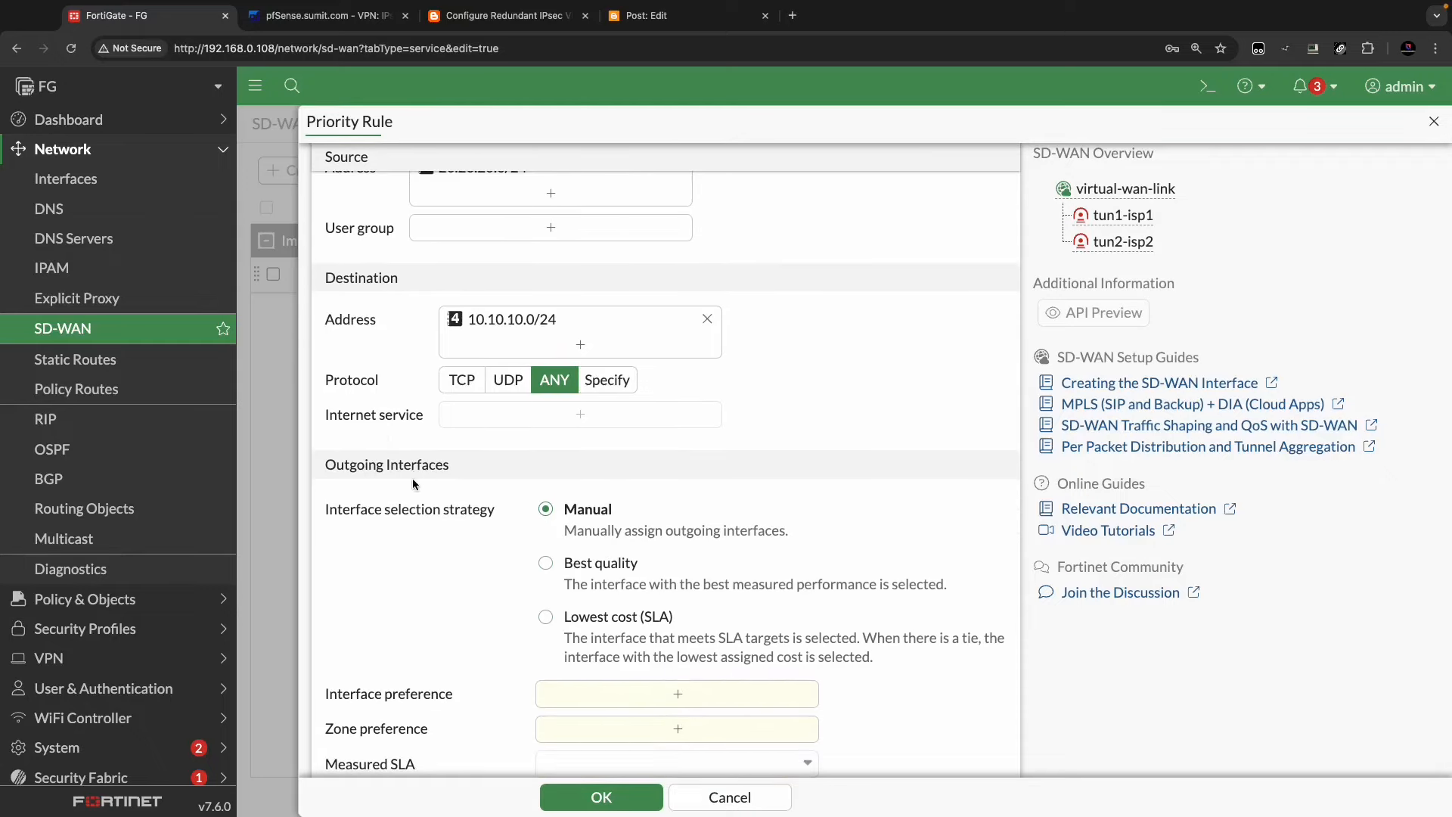
left_click_drag(449, 466, 329, 469)
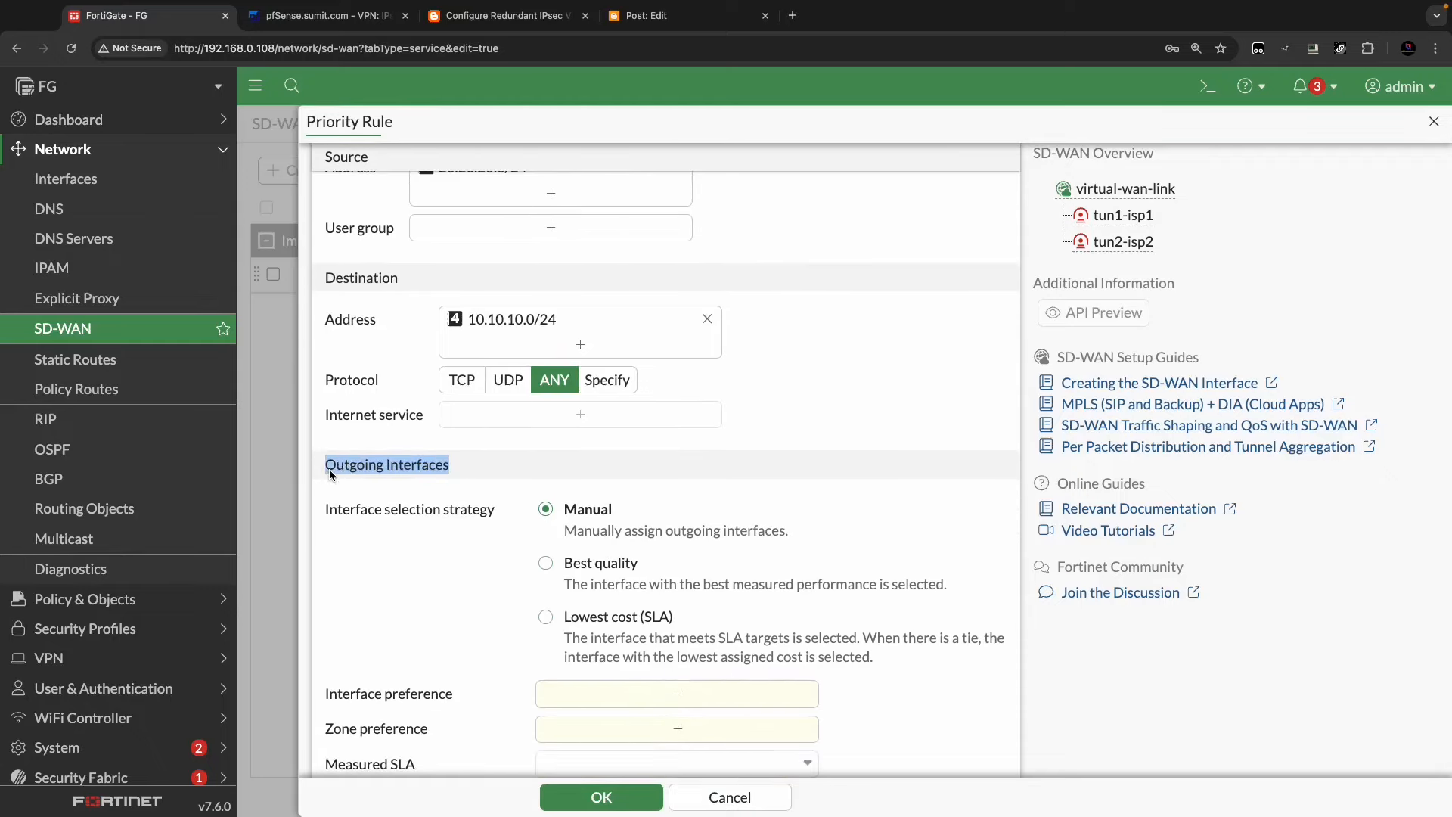
double_click(595, 511)
scroll(567, 518, "down", 1)
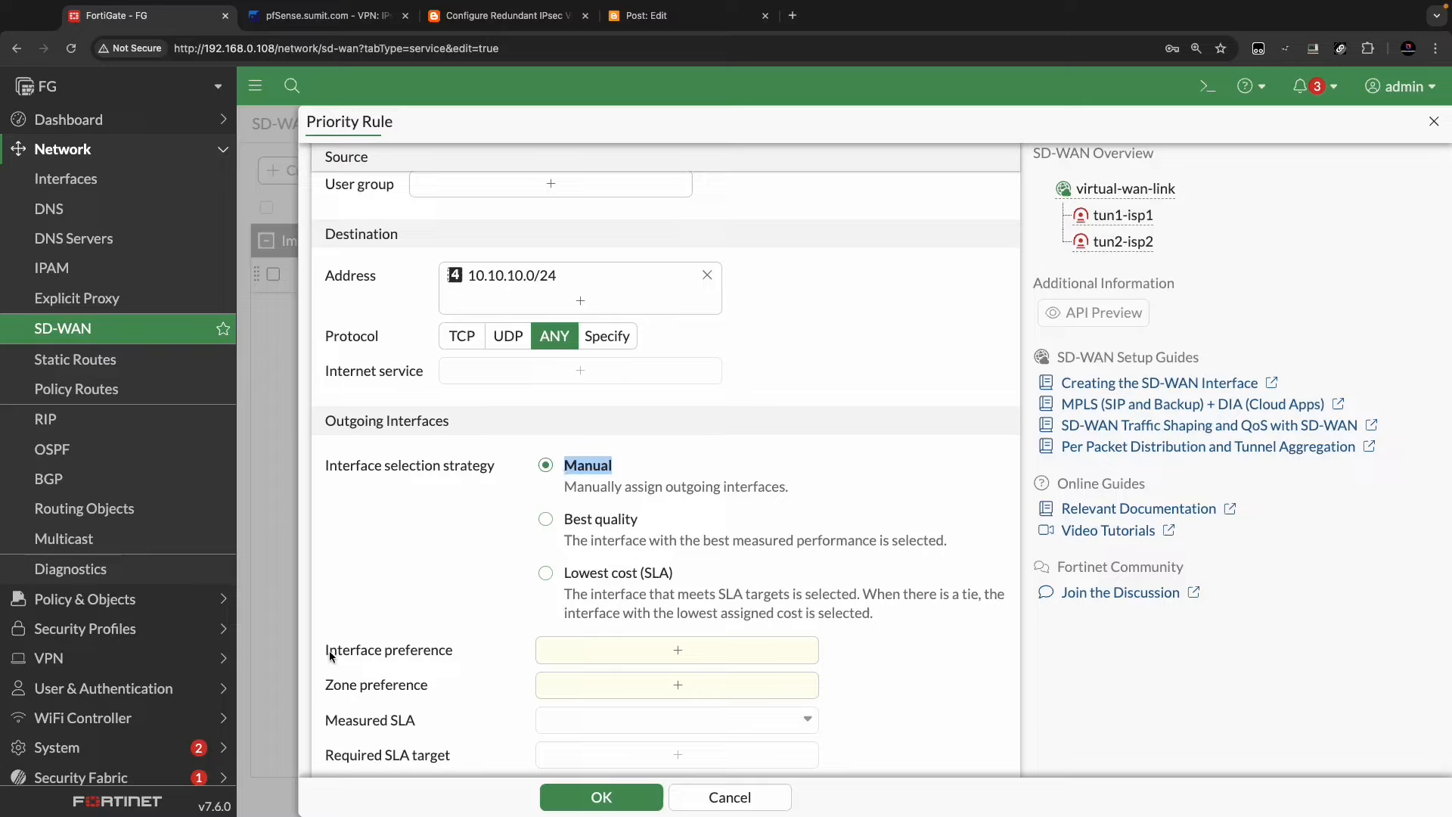
left_click_drag(327, 655, 453, 653)
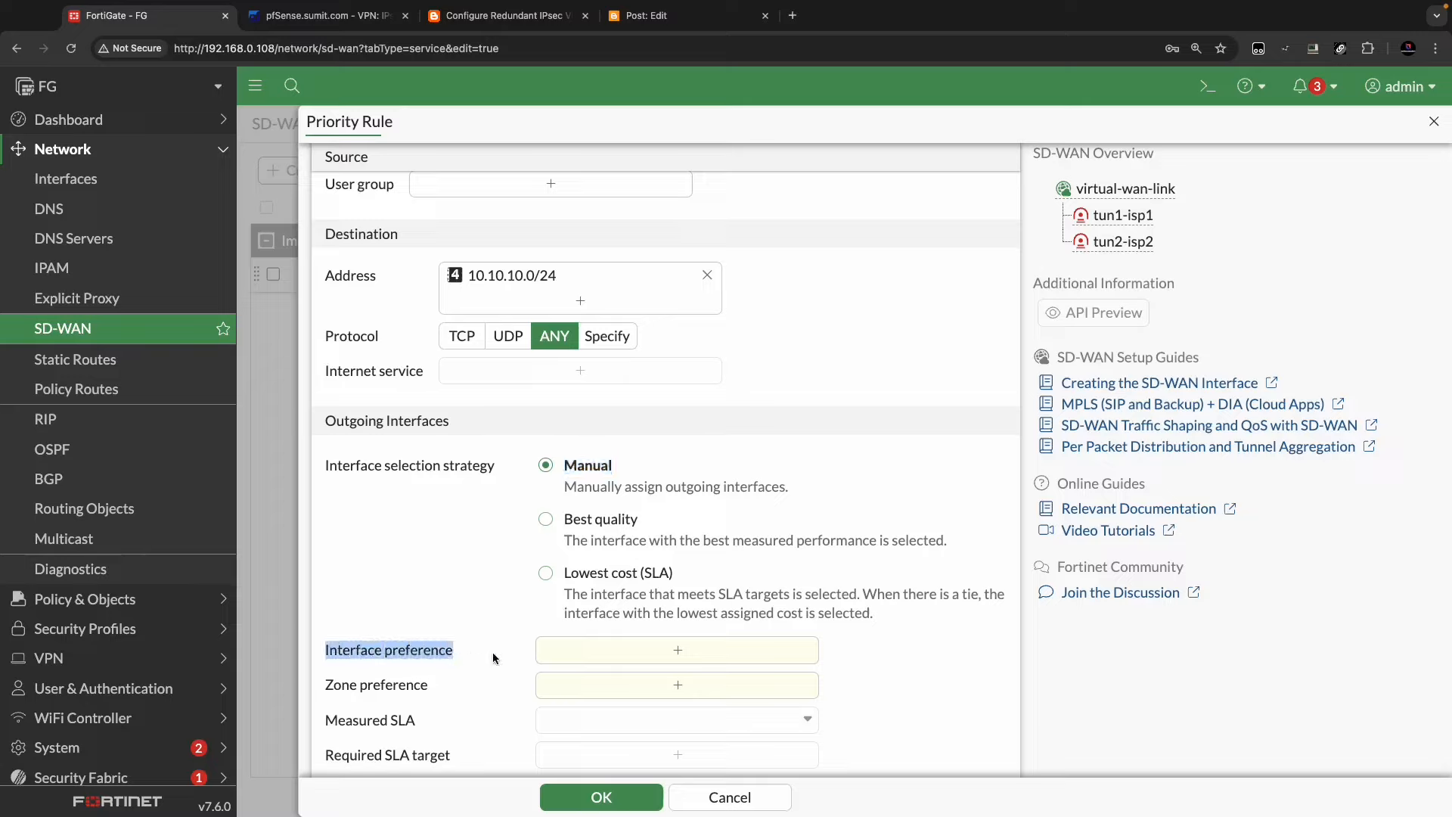
left_click(697, 653)
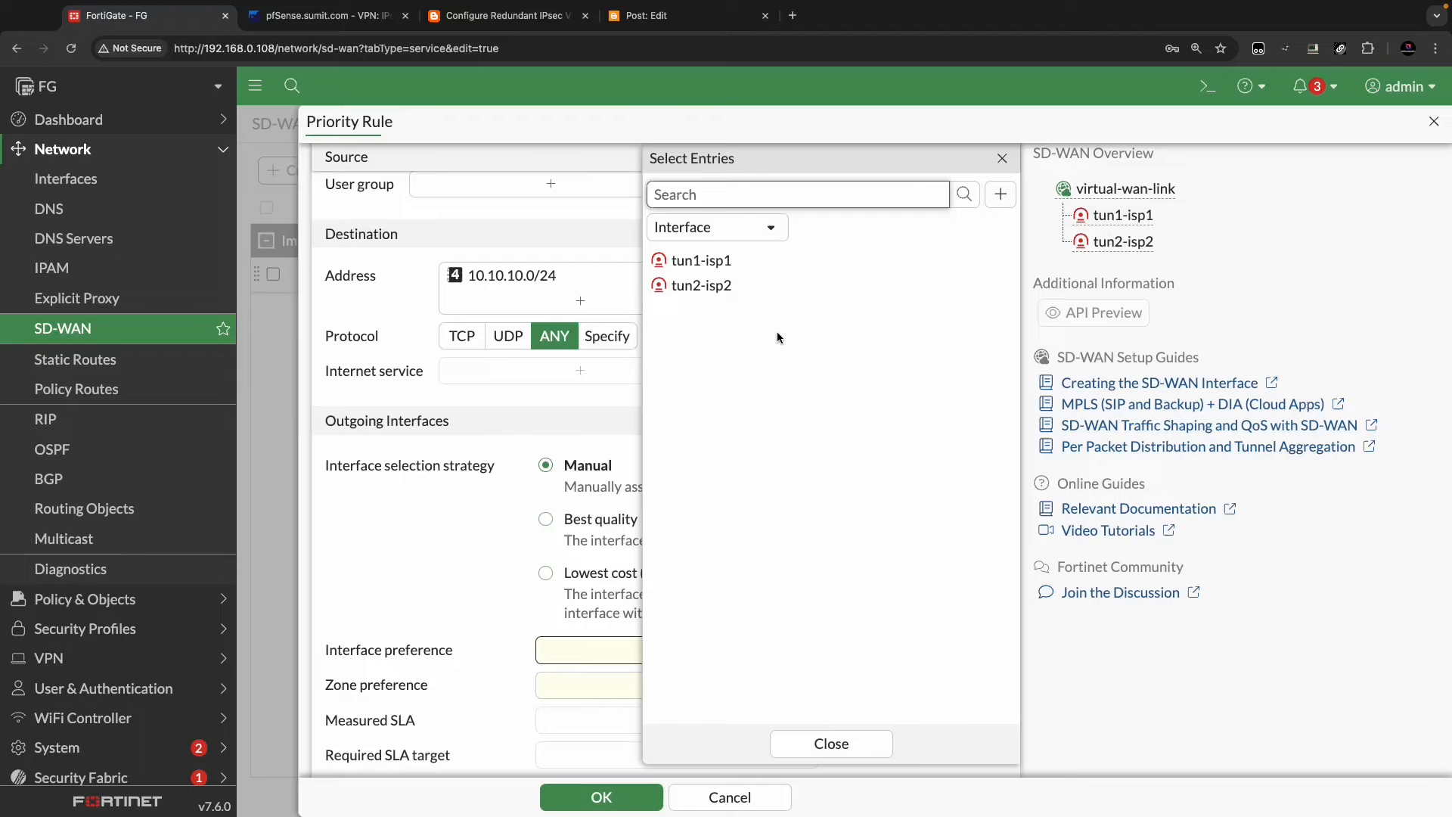
mouse_move(724, 266)
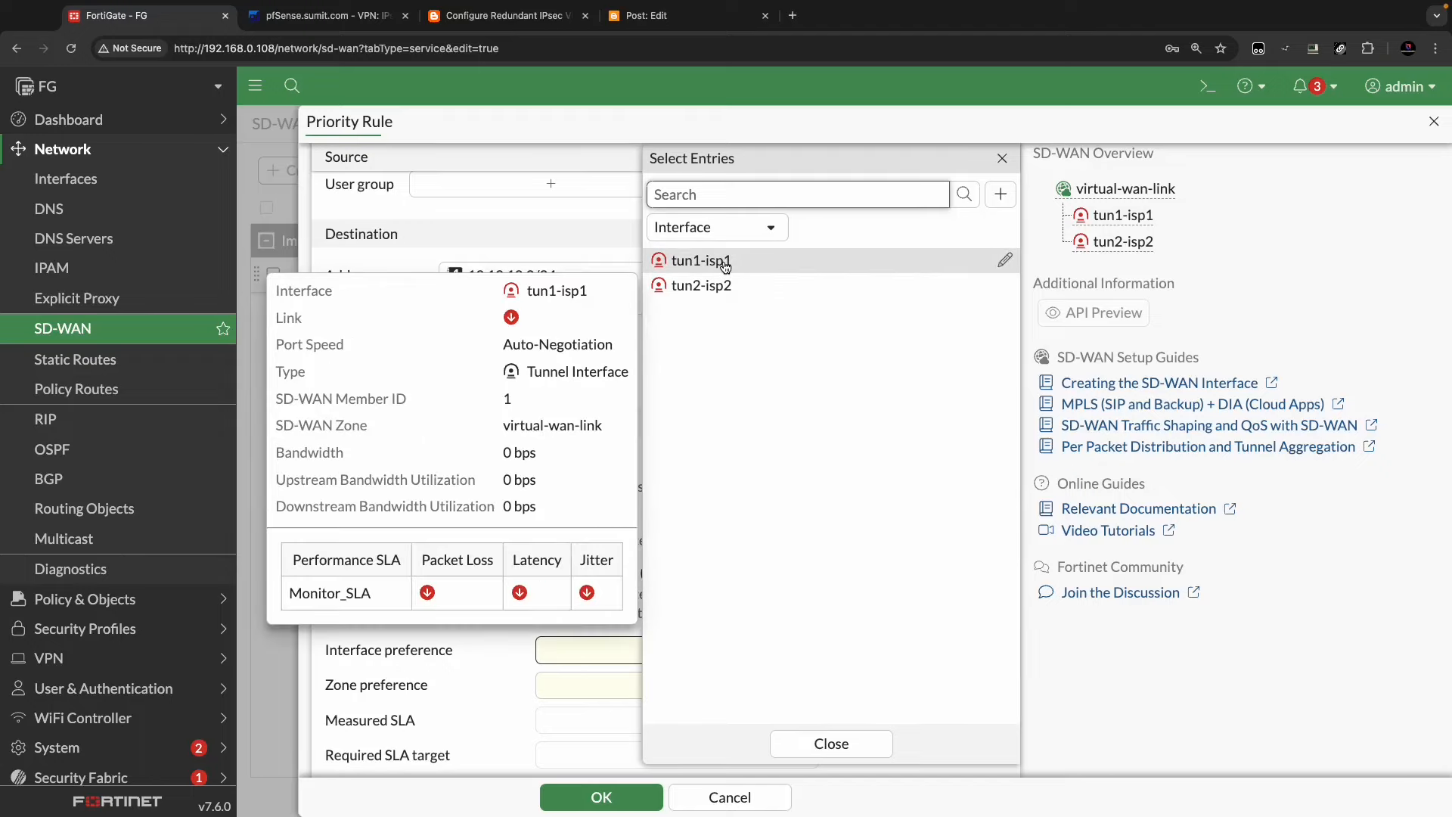
left_click(736, 264)
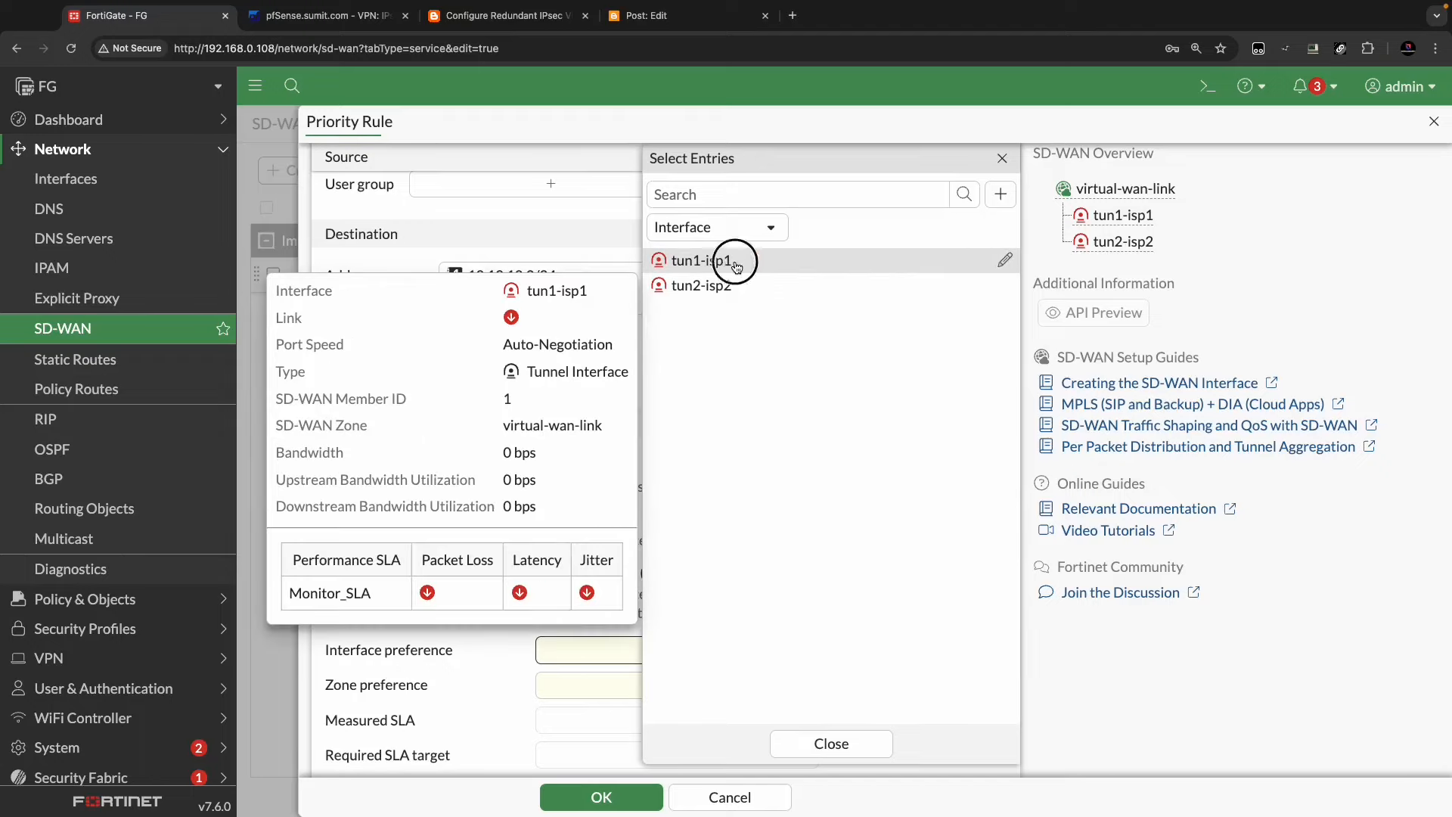
left_click(736, 289)
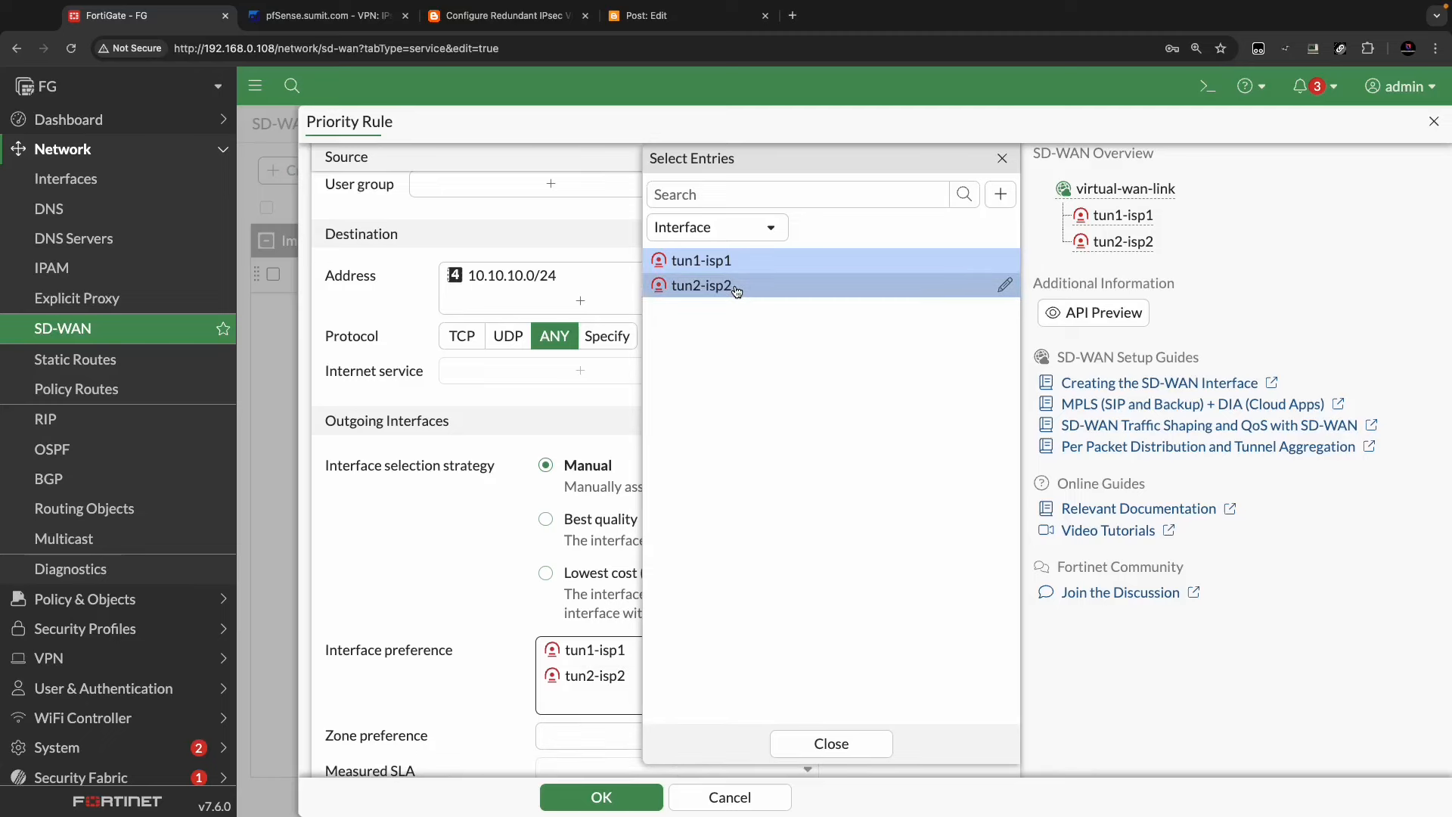
left_click(475, 697)
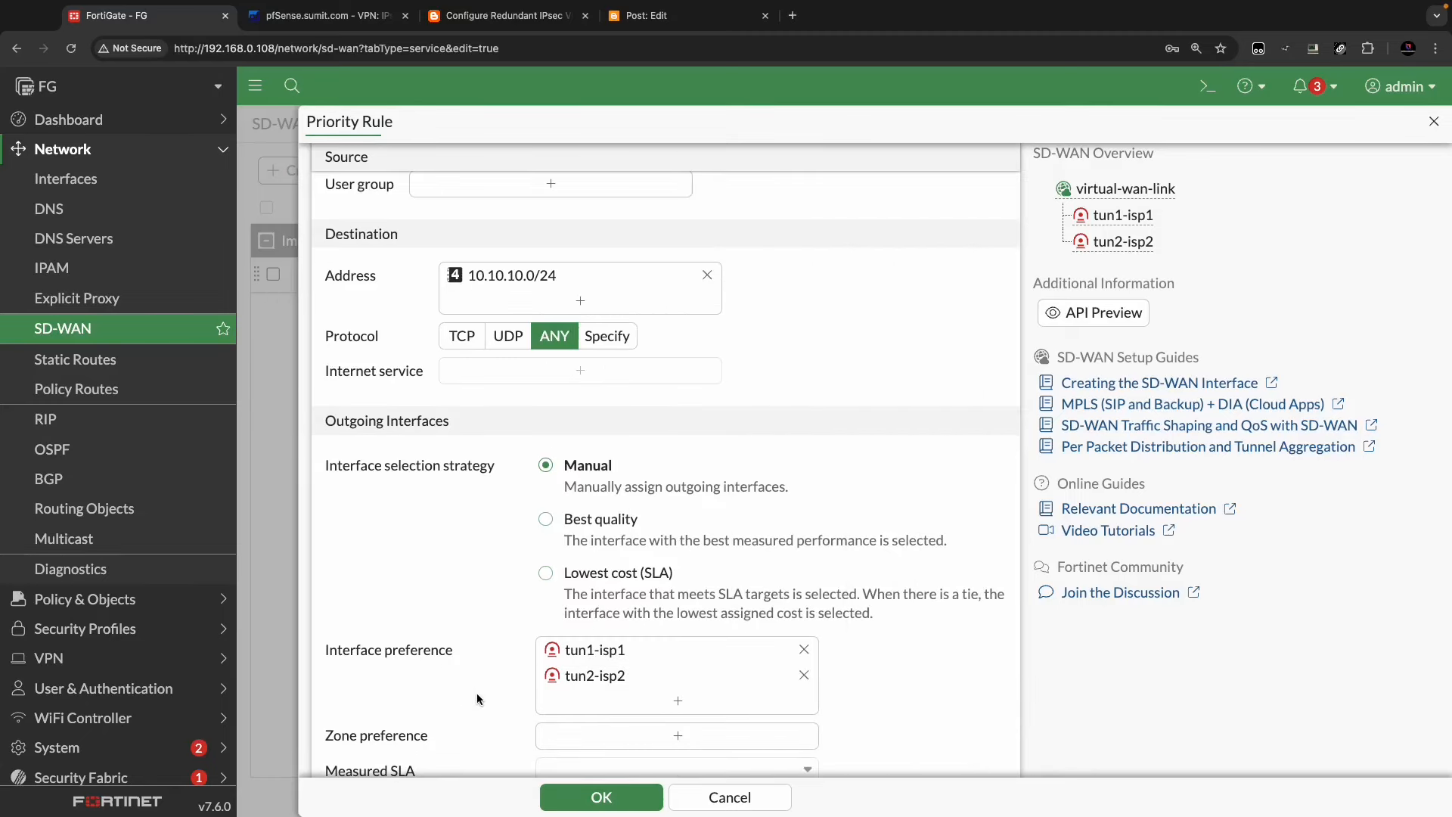
mouse_move(623, 657)
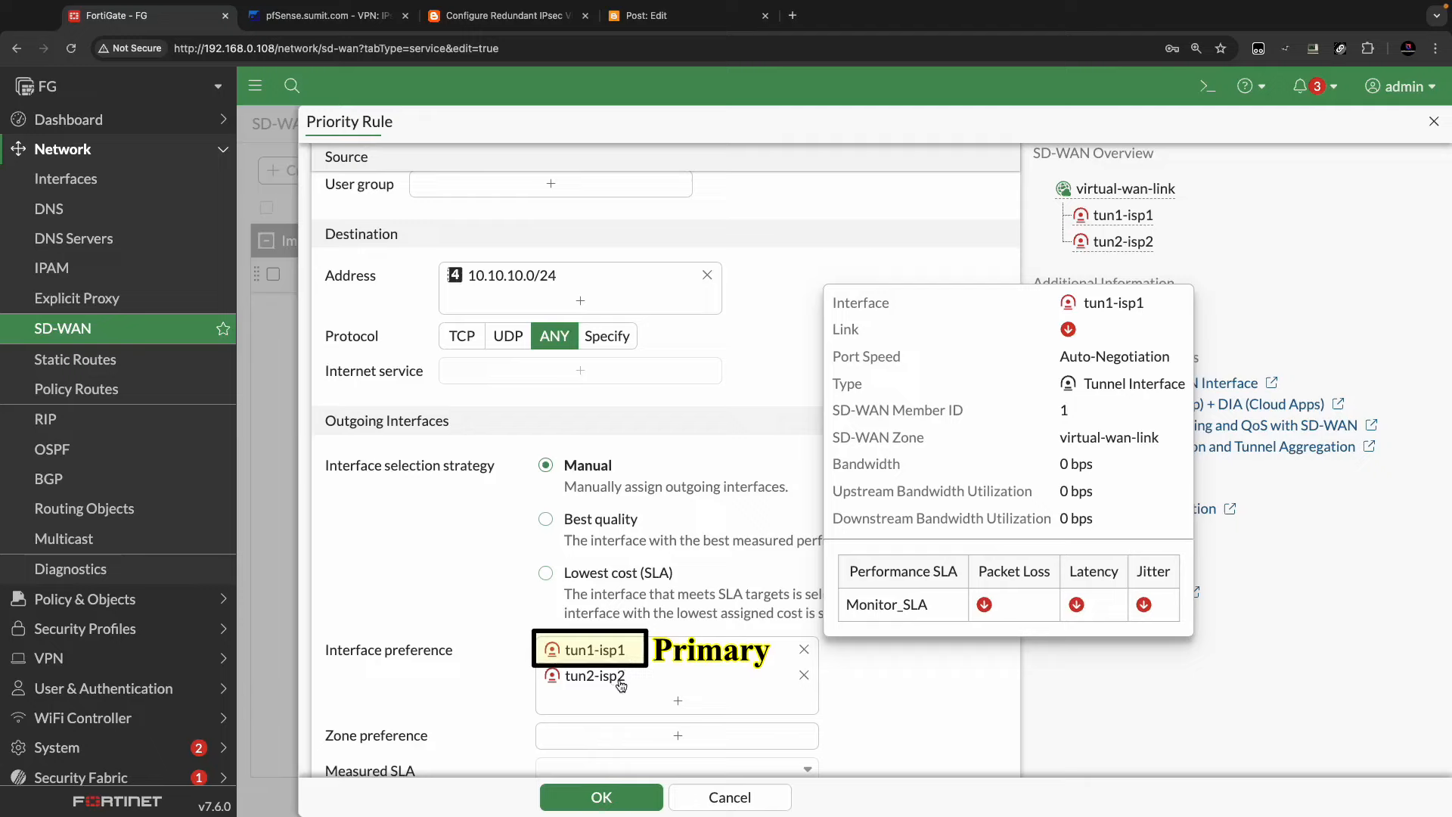
mouse_move(621, 685)
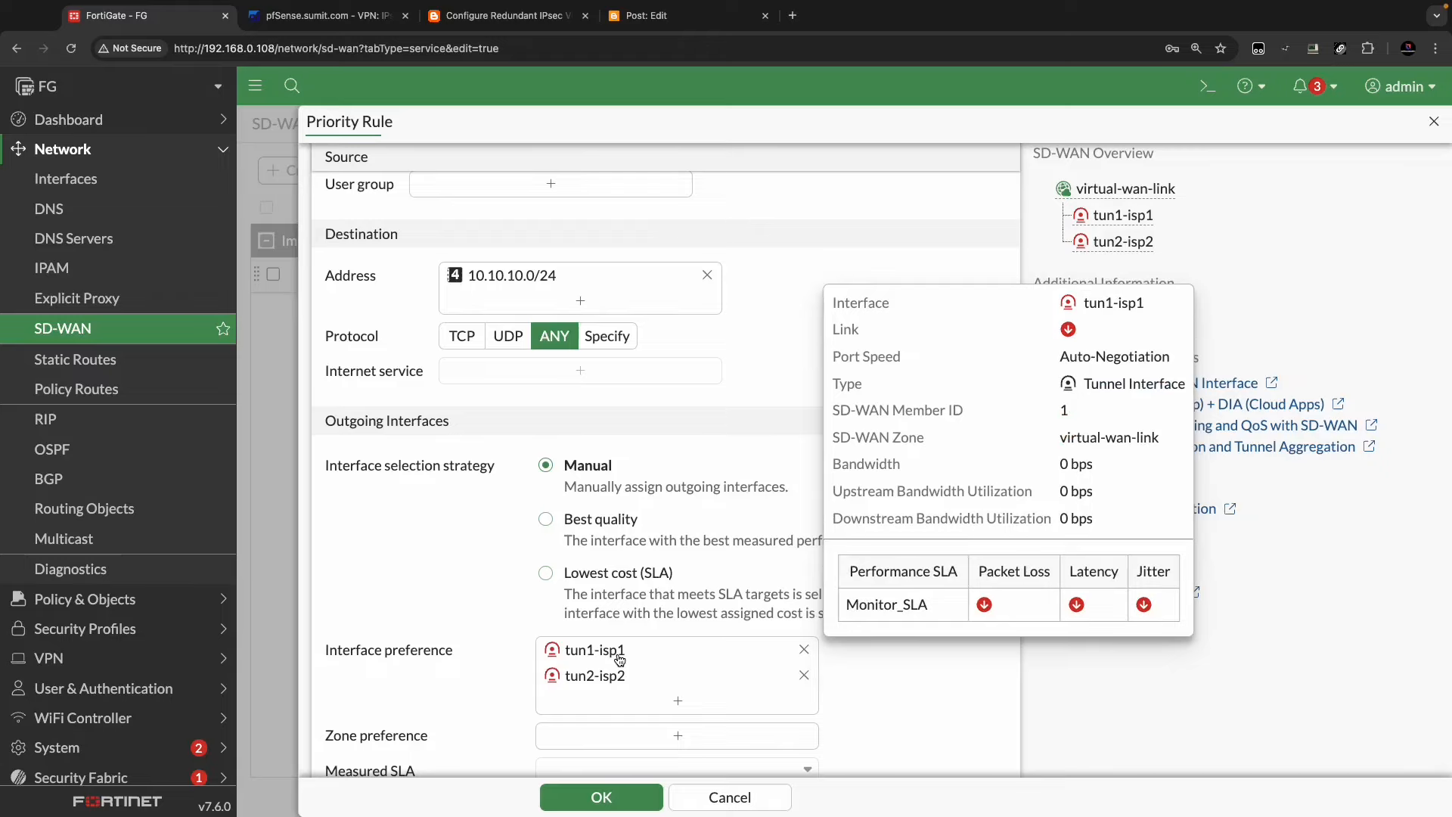
- Set the rule's zone preference to virtual-wan-link, save the rule and review its entry in the SD-WAN rules list
scroll(634, 709, "down", 3)
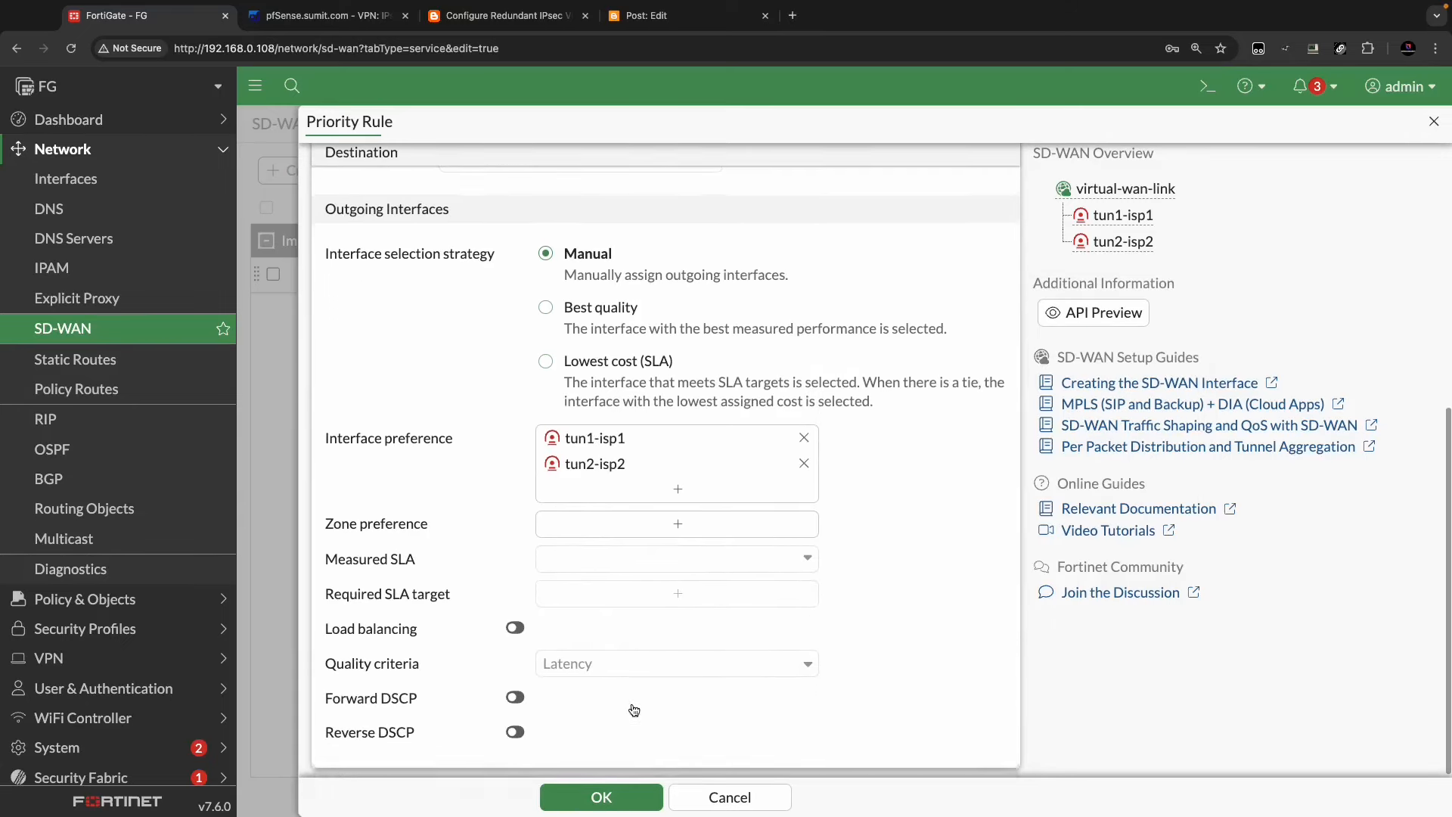
left_click(665, 524)
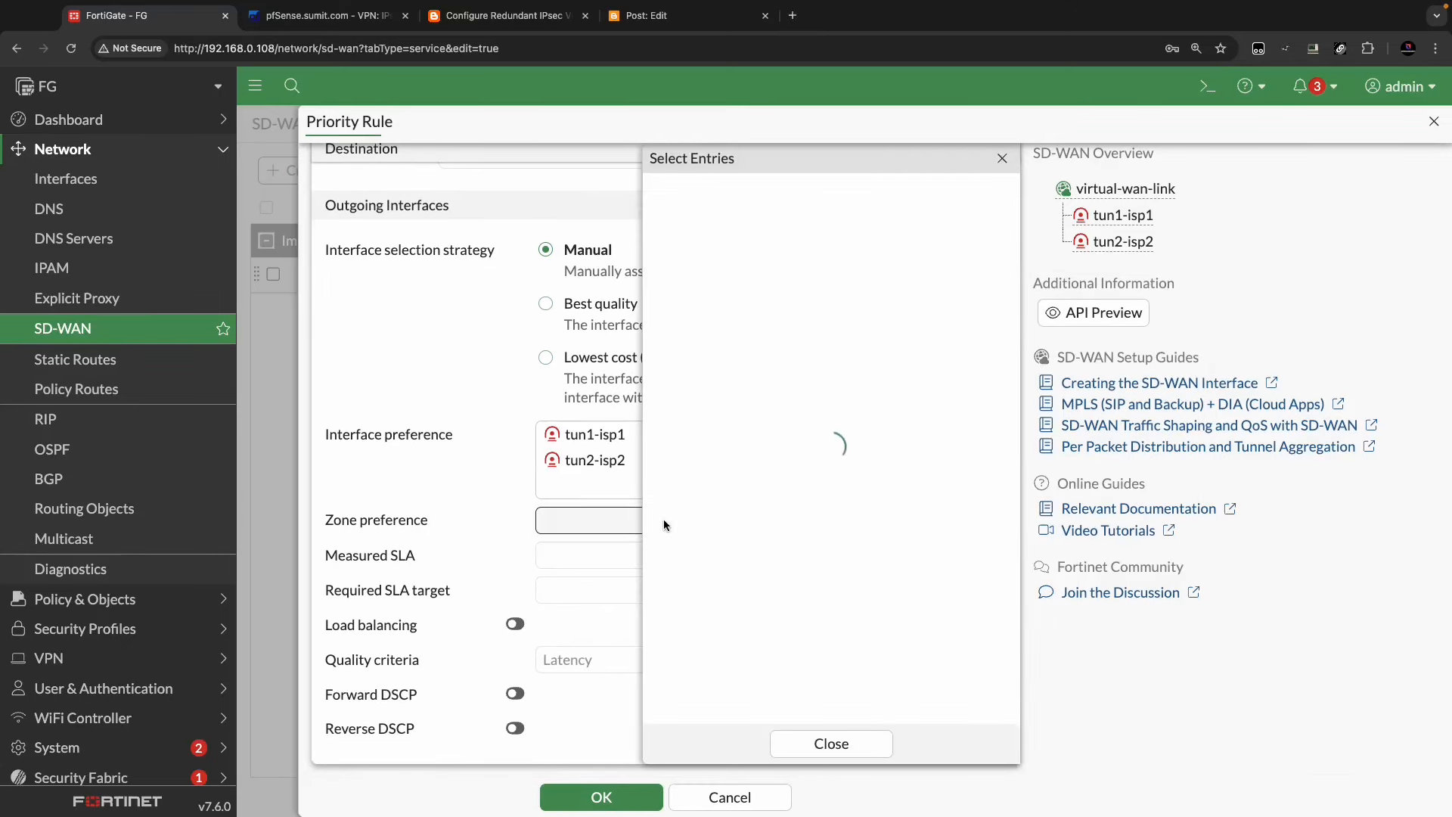
left_click(745, 270)
left_click(512, 556)
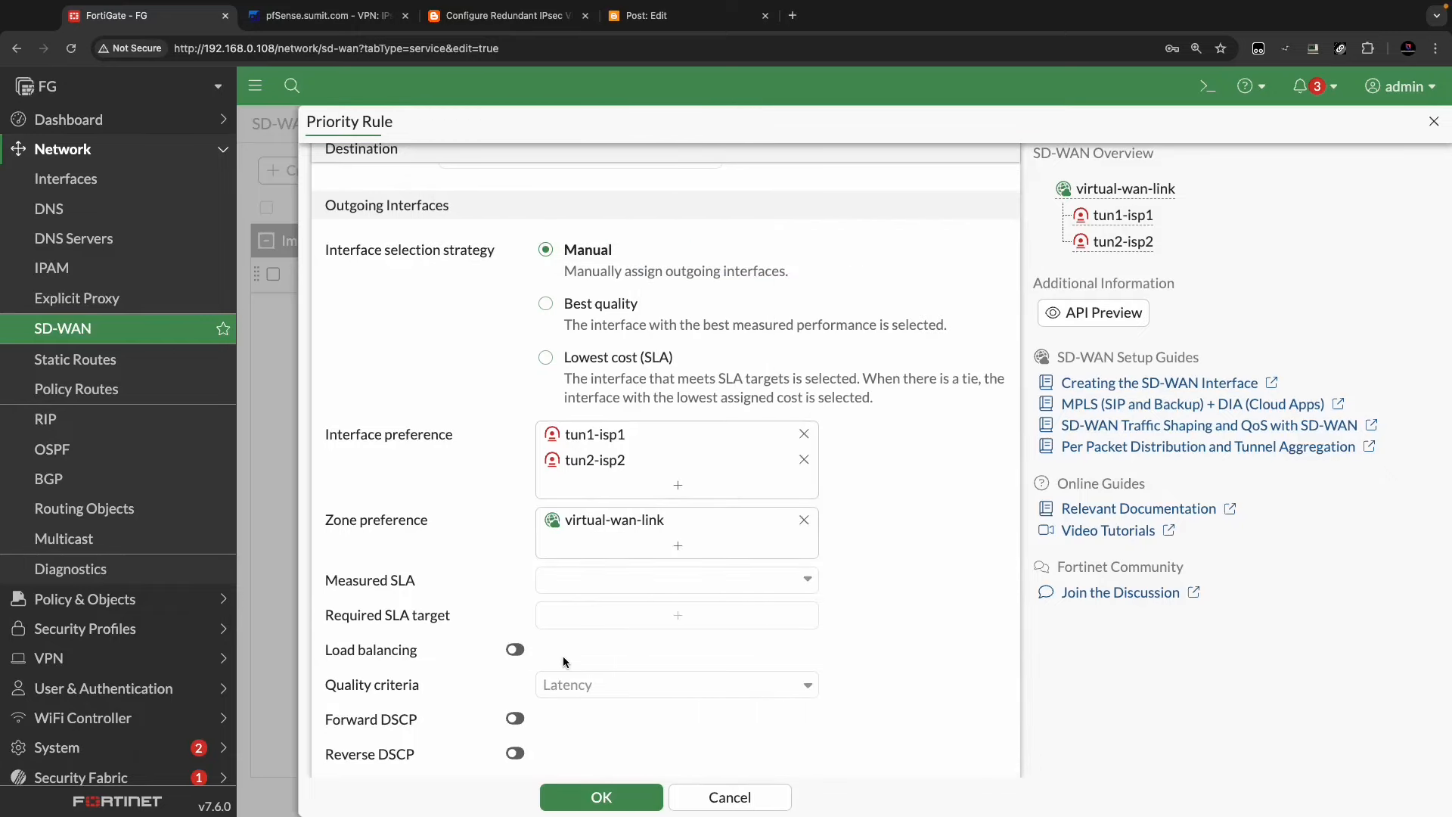
scroll(563, 661, "down", 1)
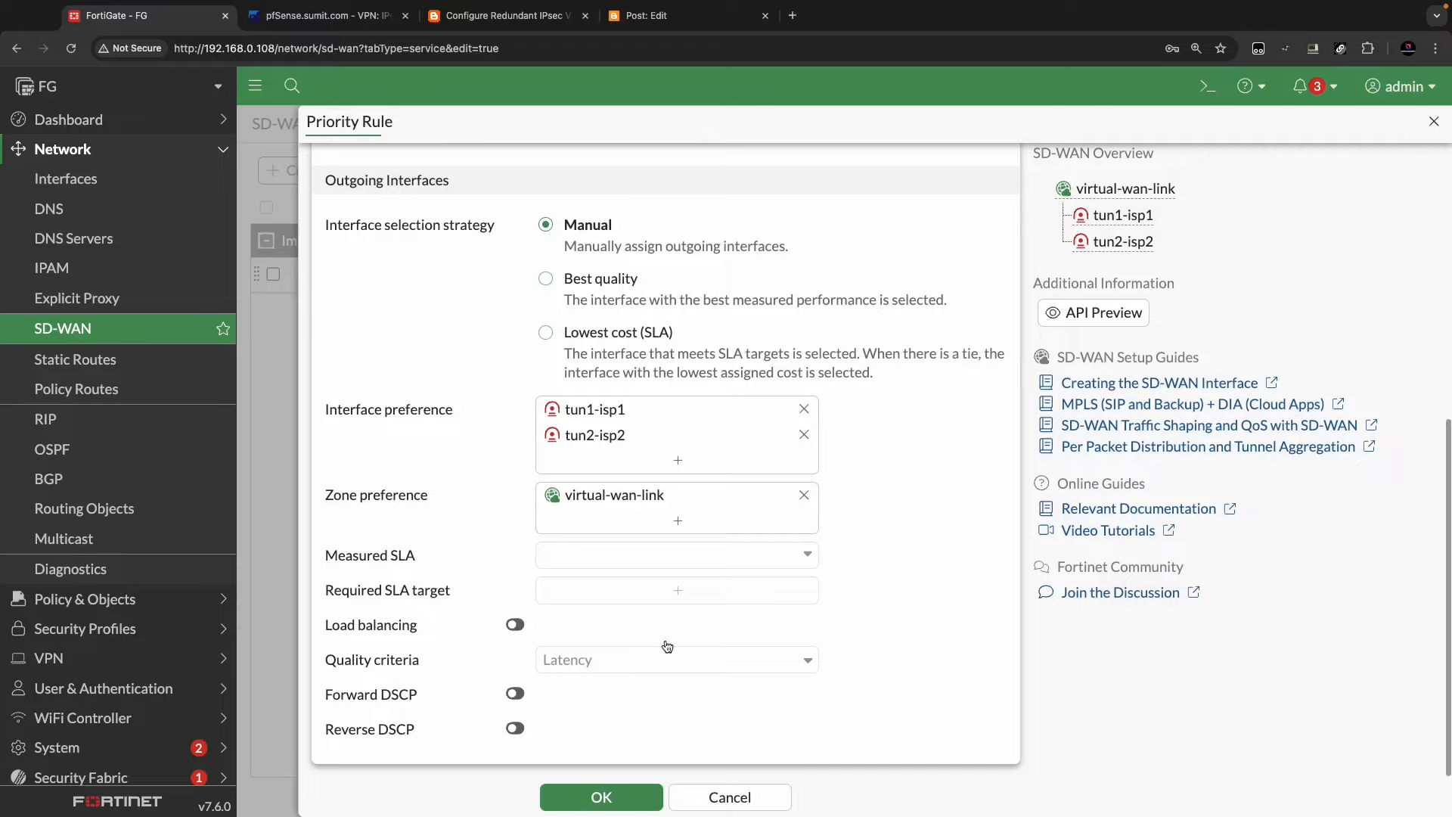
left_click(601, 799)
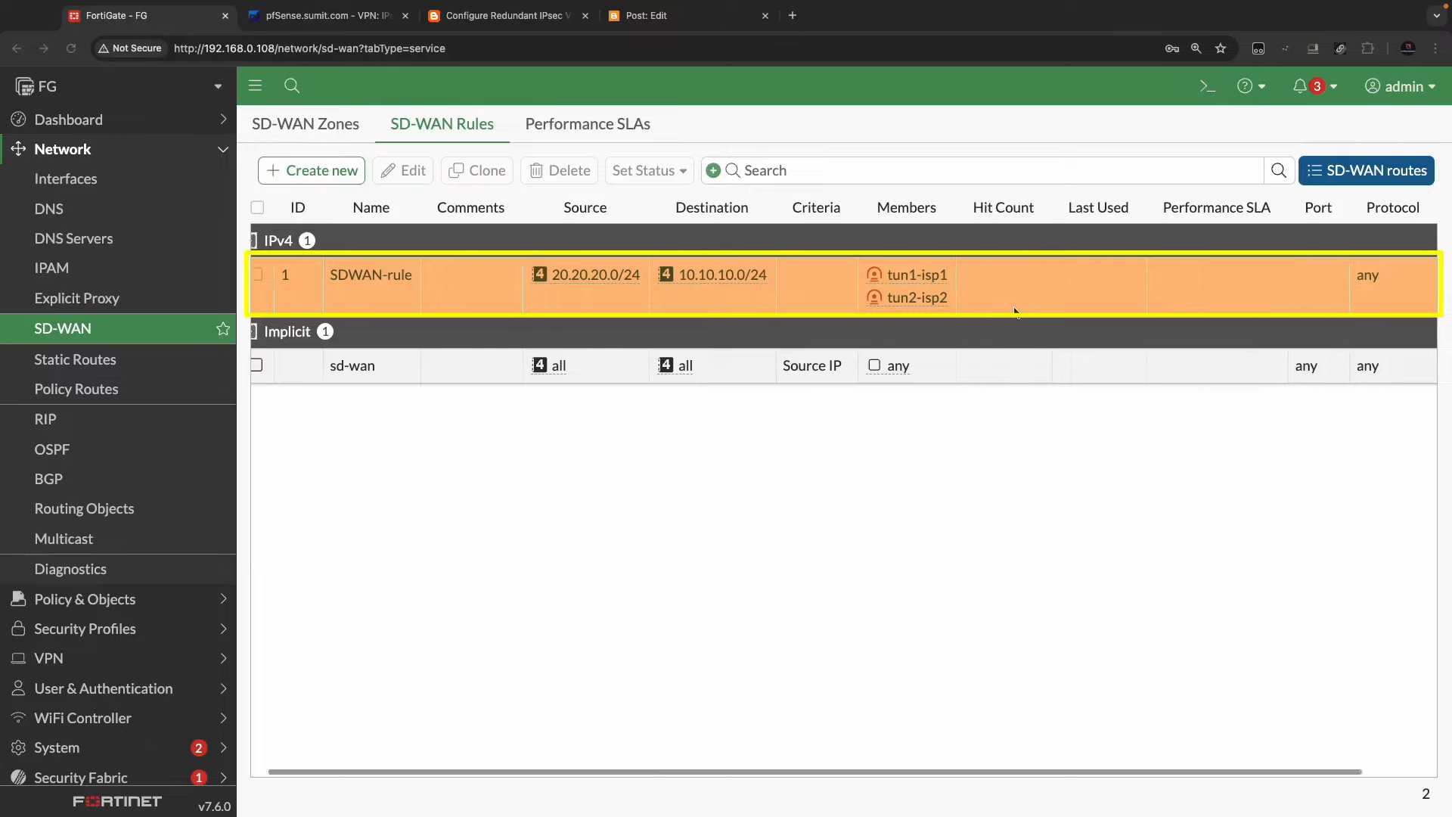
scroll(927, 295, "right", 3)
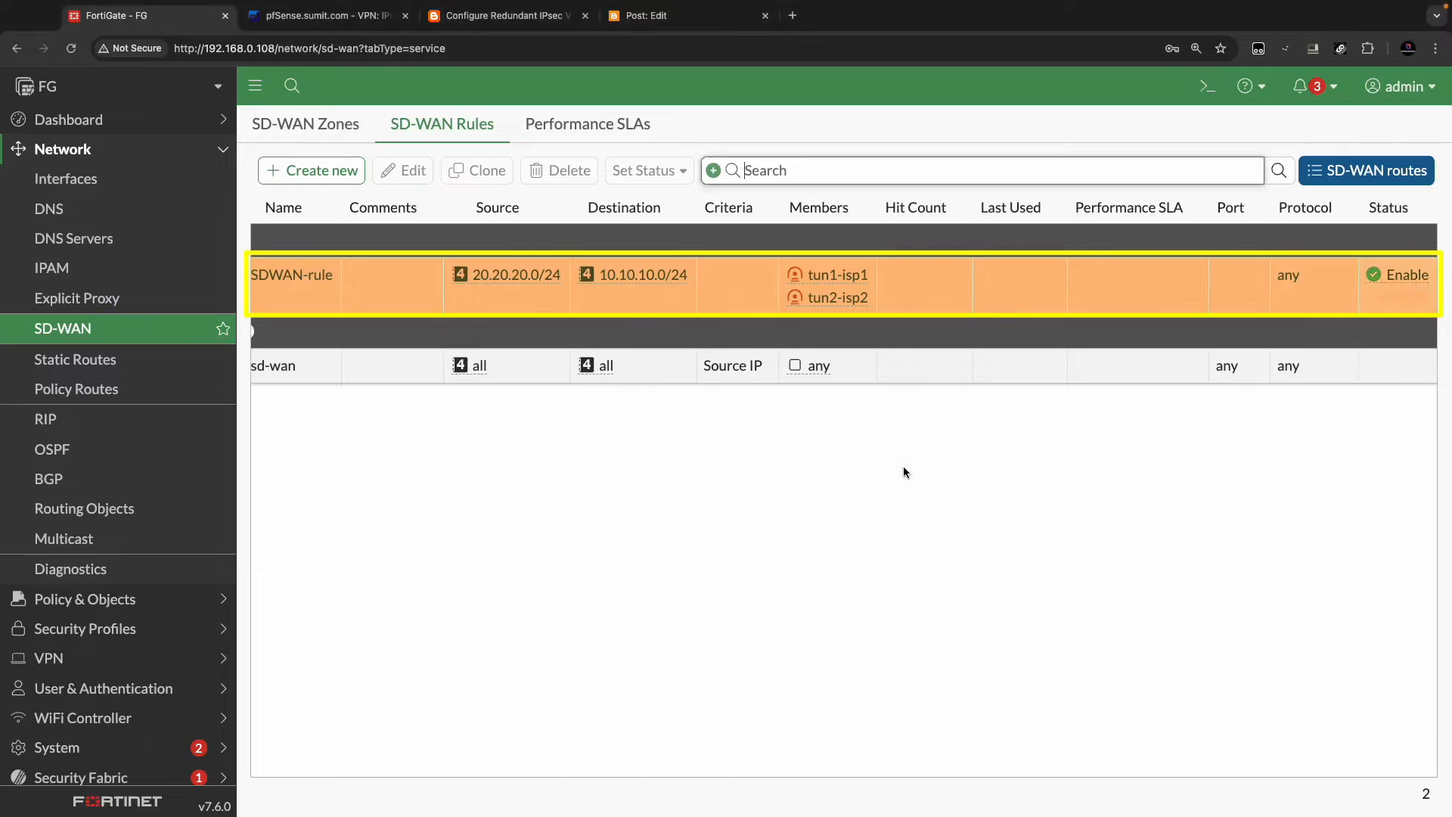
left_click(934, 300)
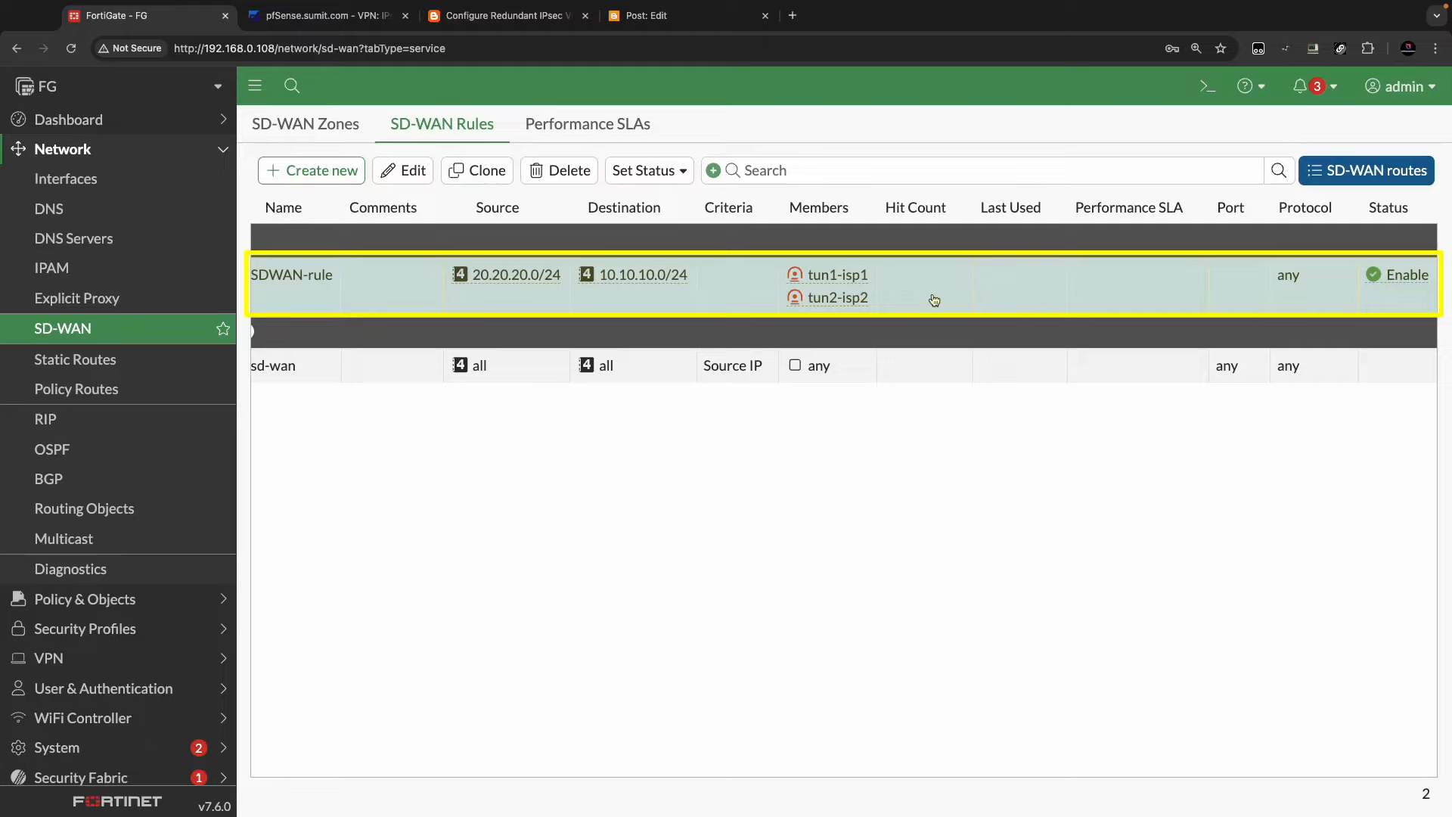
scroll(934, 301, "left", 3)
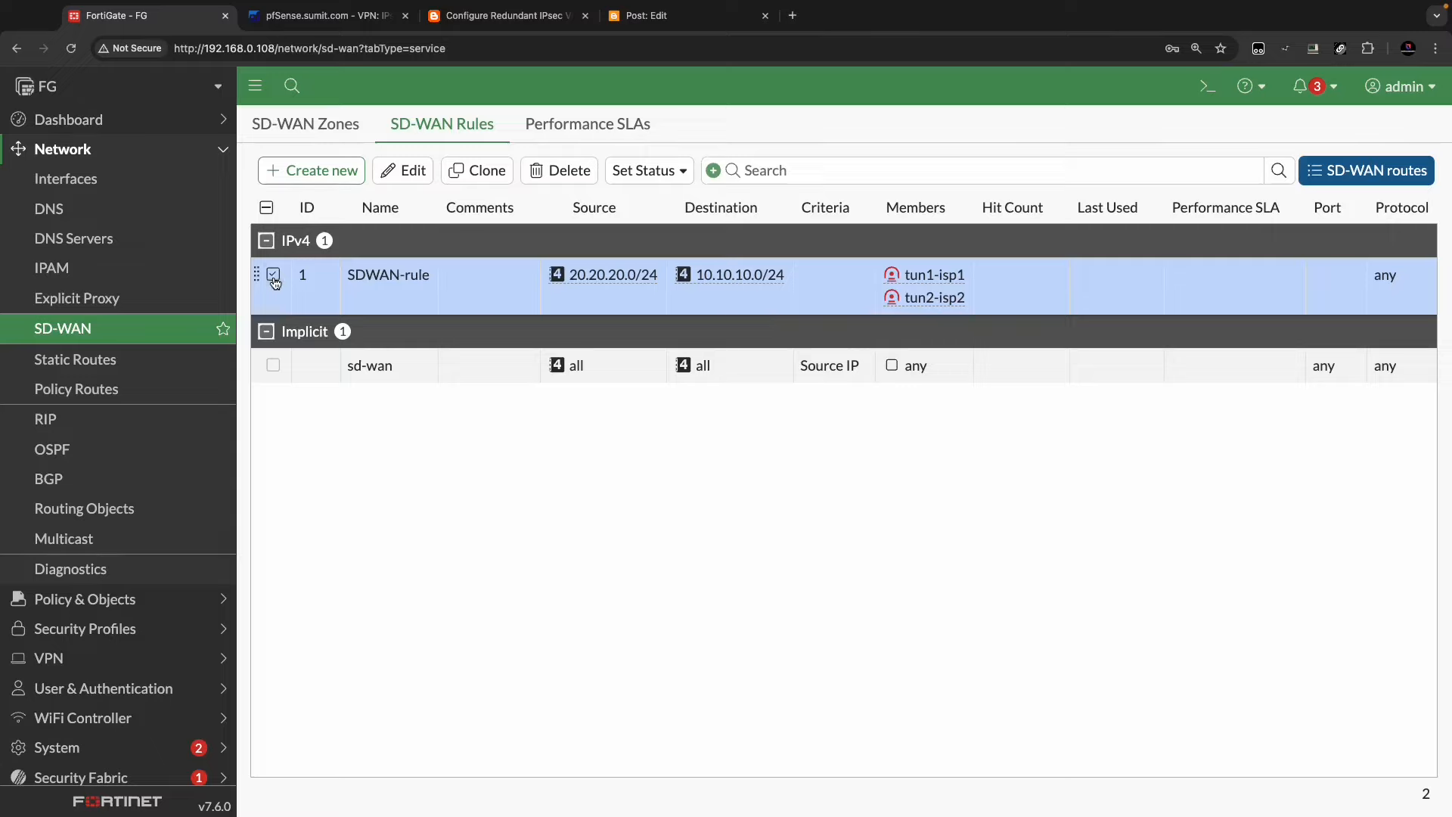
- Open the tun1-isp1 tunnel interface under WAN1 (port1) for editing and set its IP to 172.16.1.1
key("alt+Left")
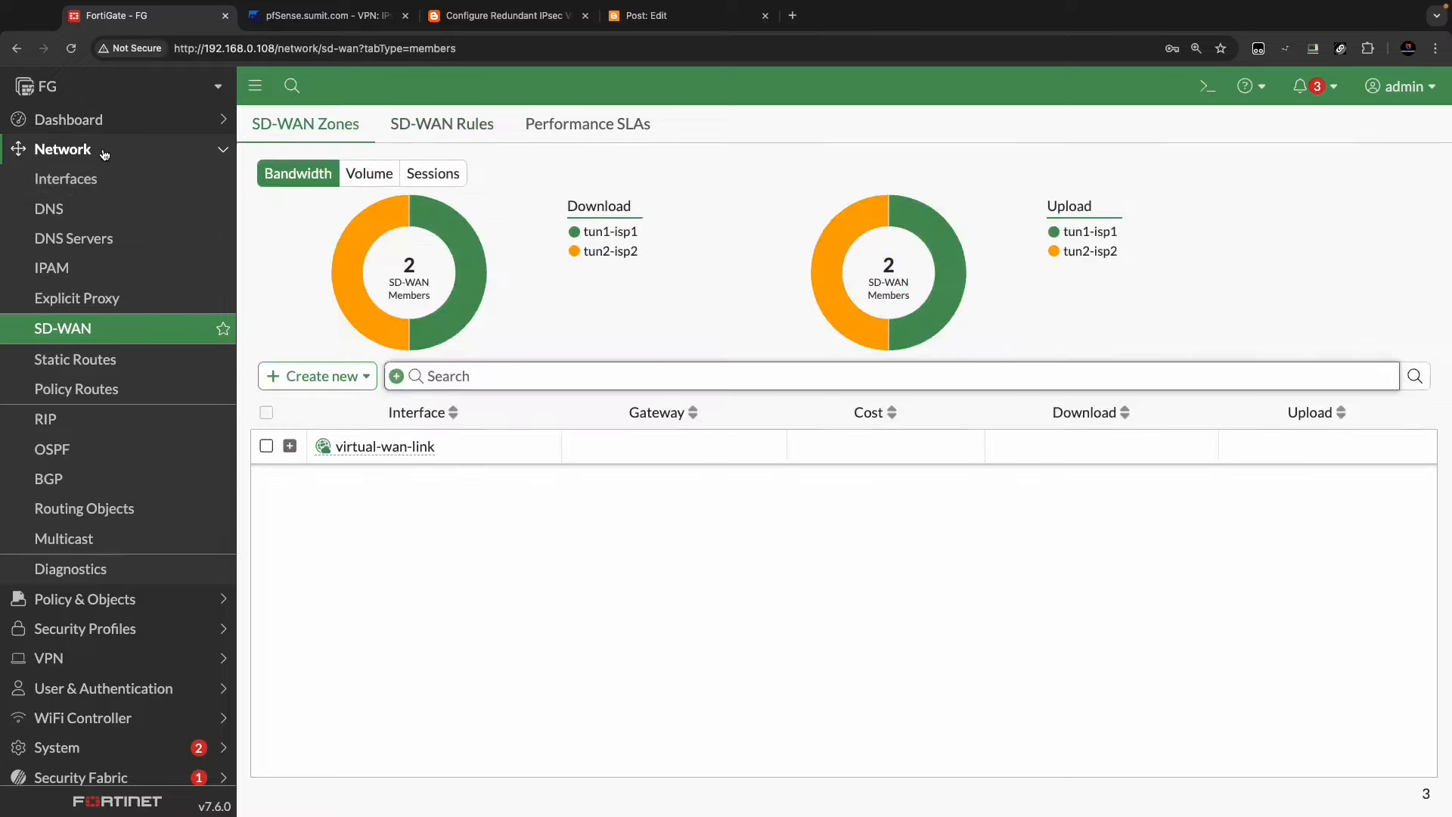
left_click(94, 177)
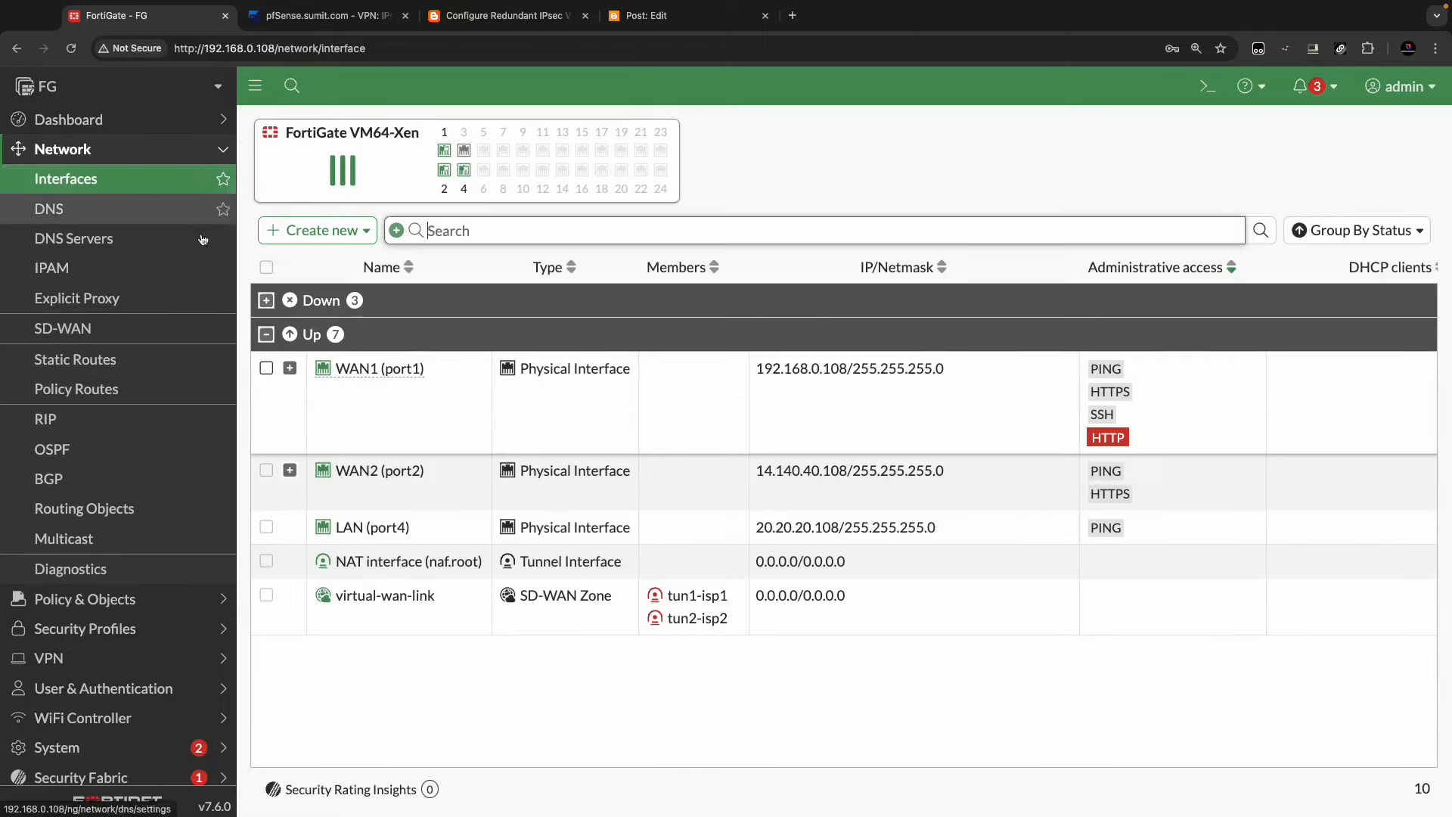
left_click(290, 369)
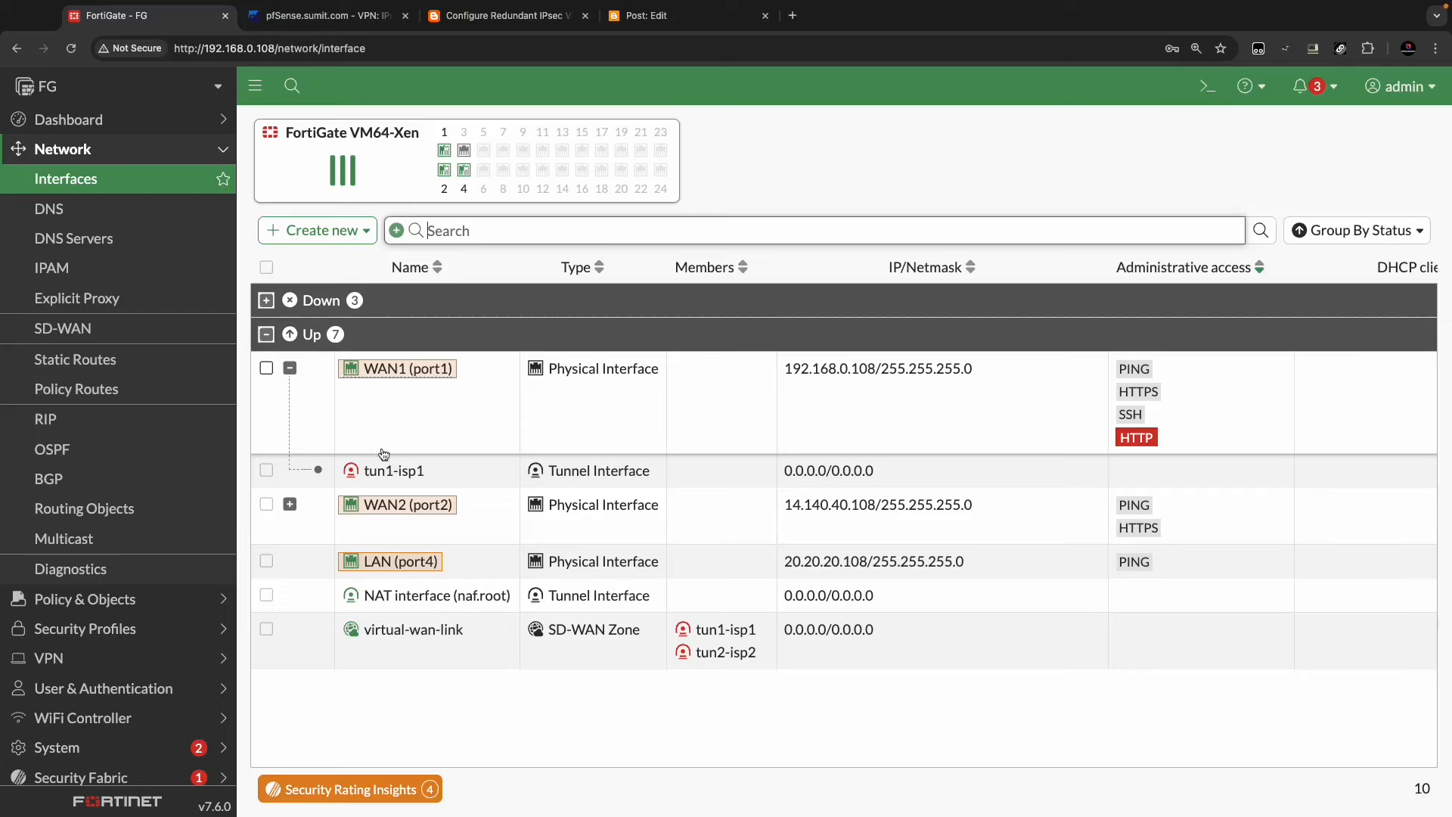
left_click(438, 472)
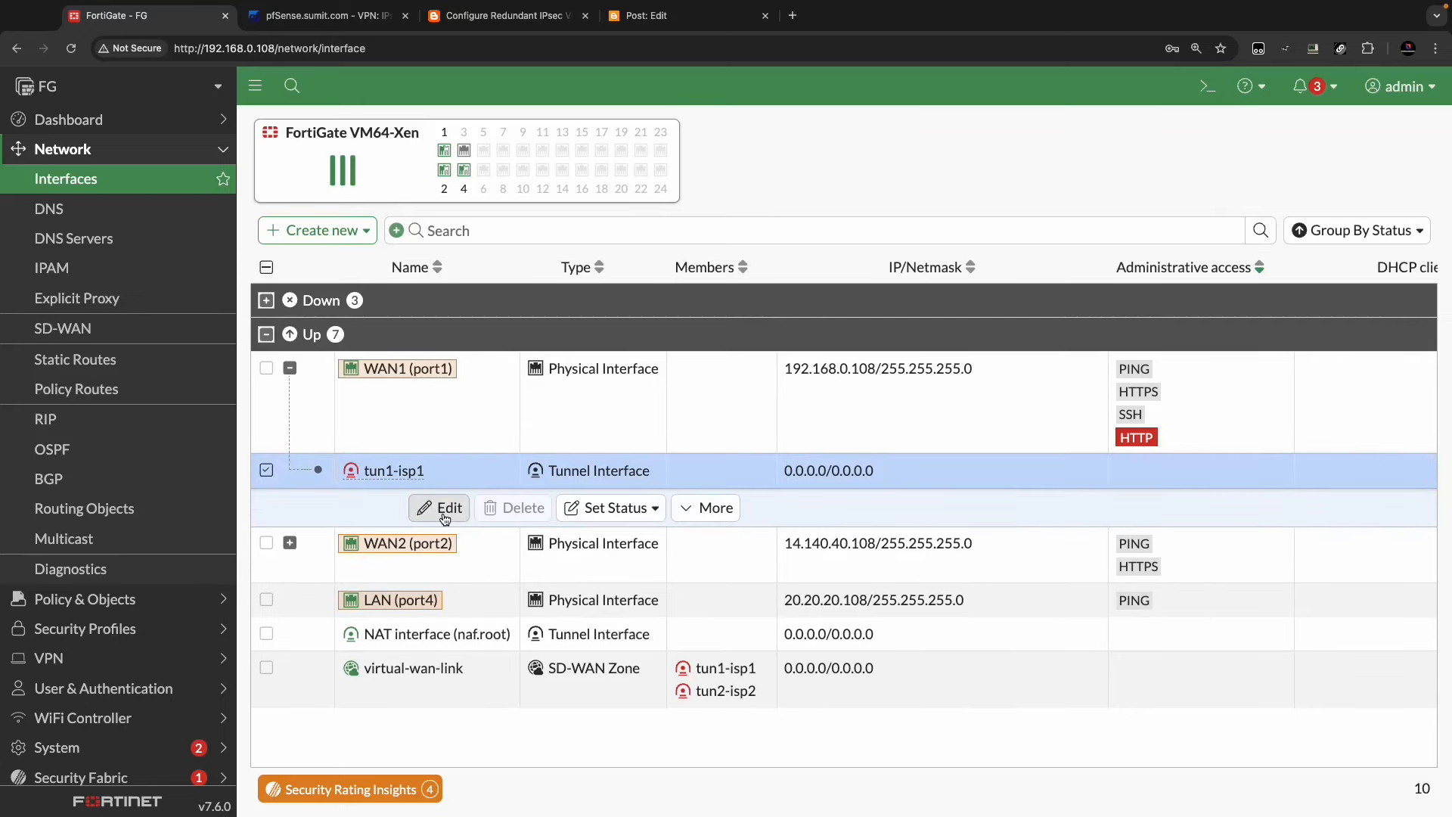
left_click(442, 510)
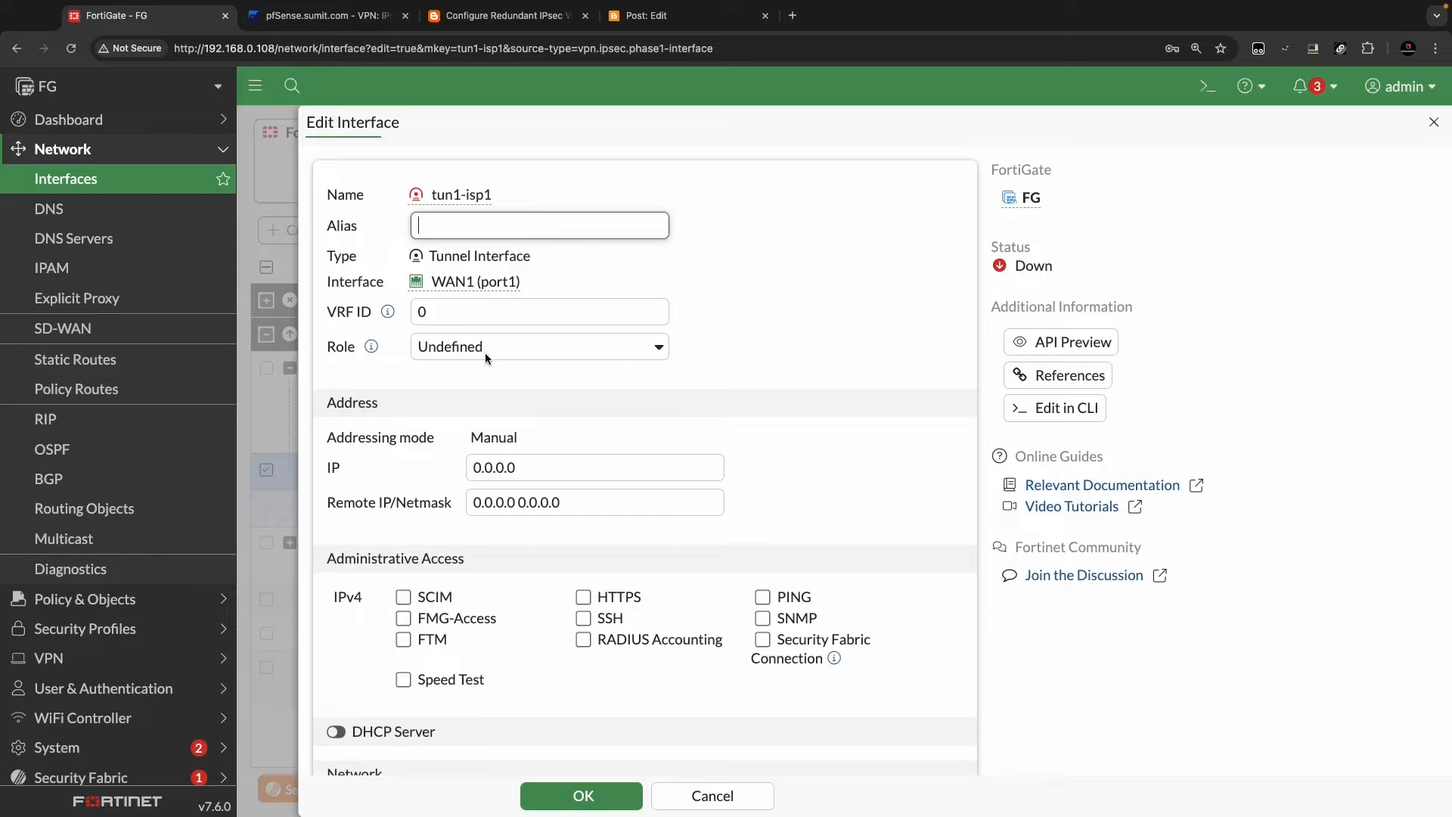
left_click_drag(535, 467, 354, 478)
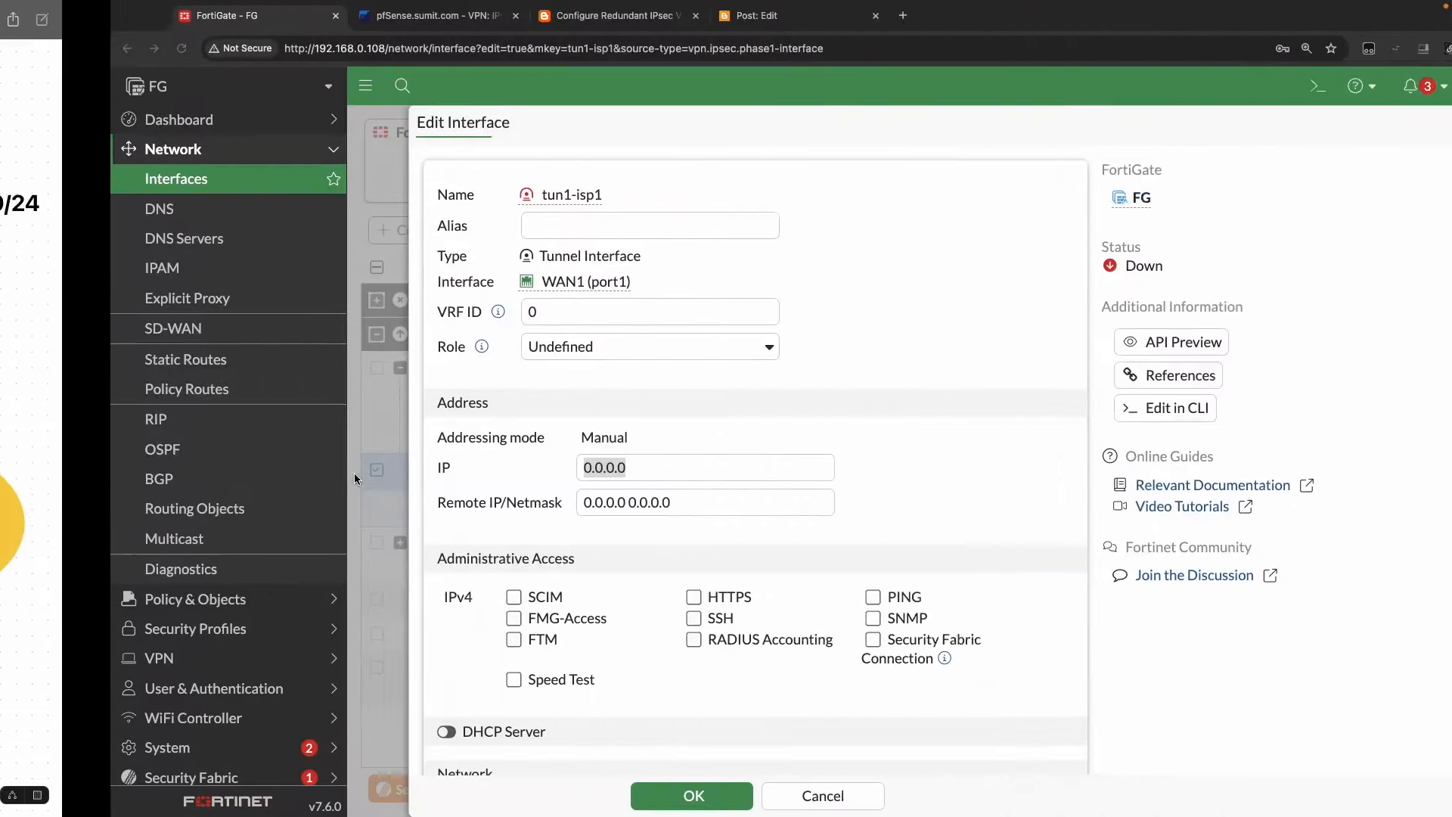
double_click(533, 468)
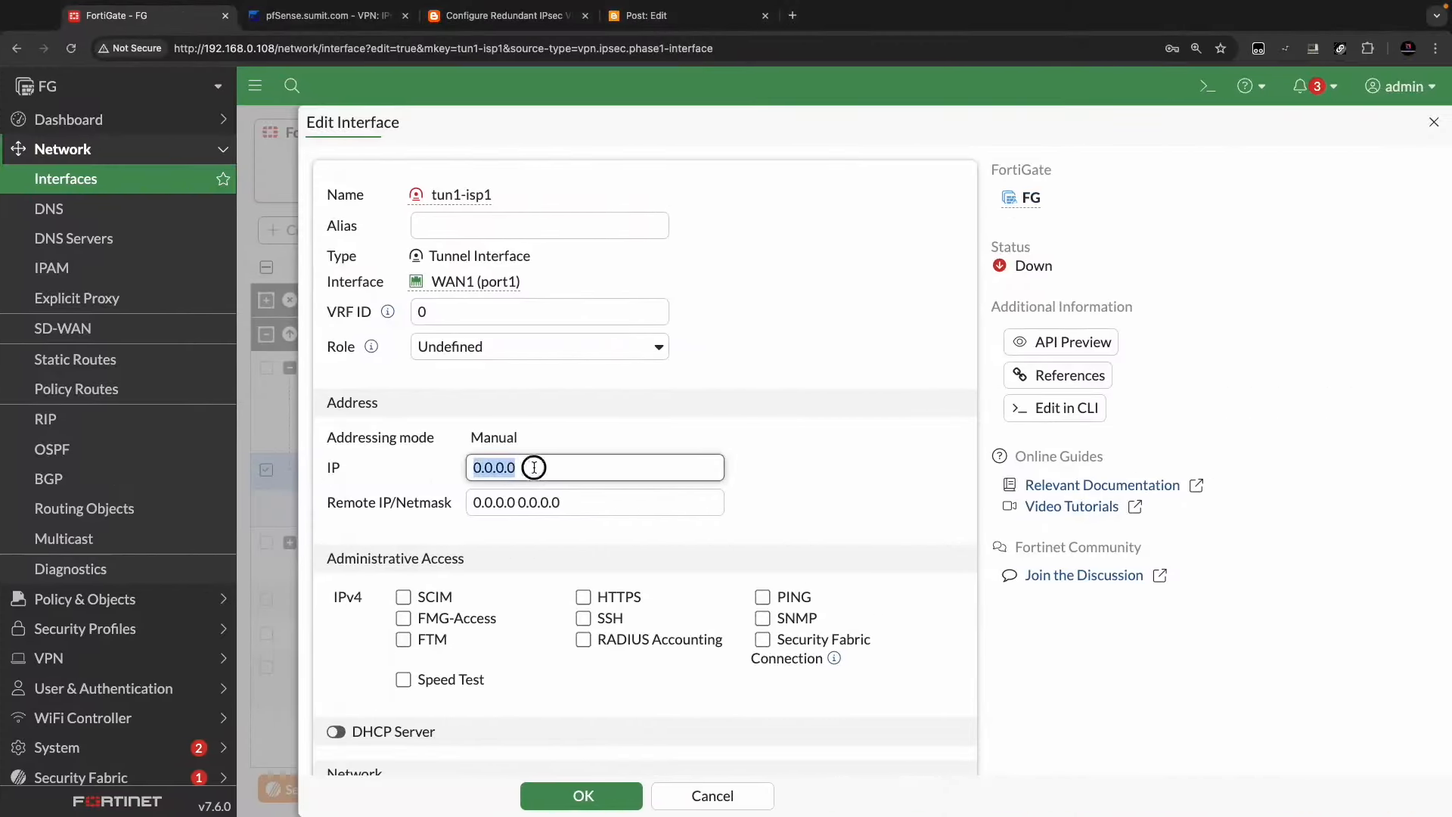
type("172.16.1.1")
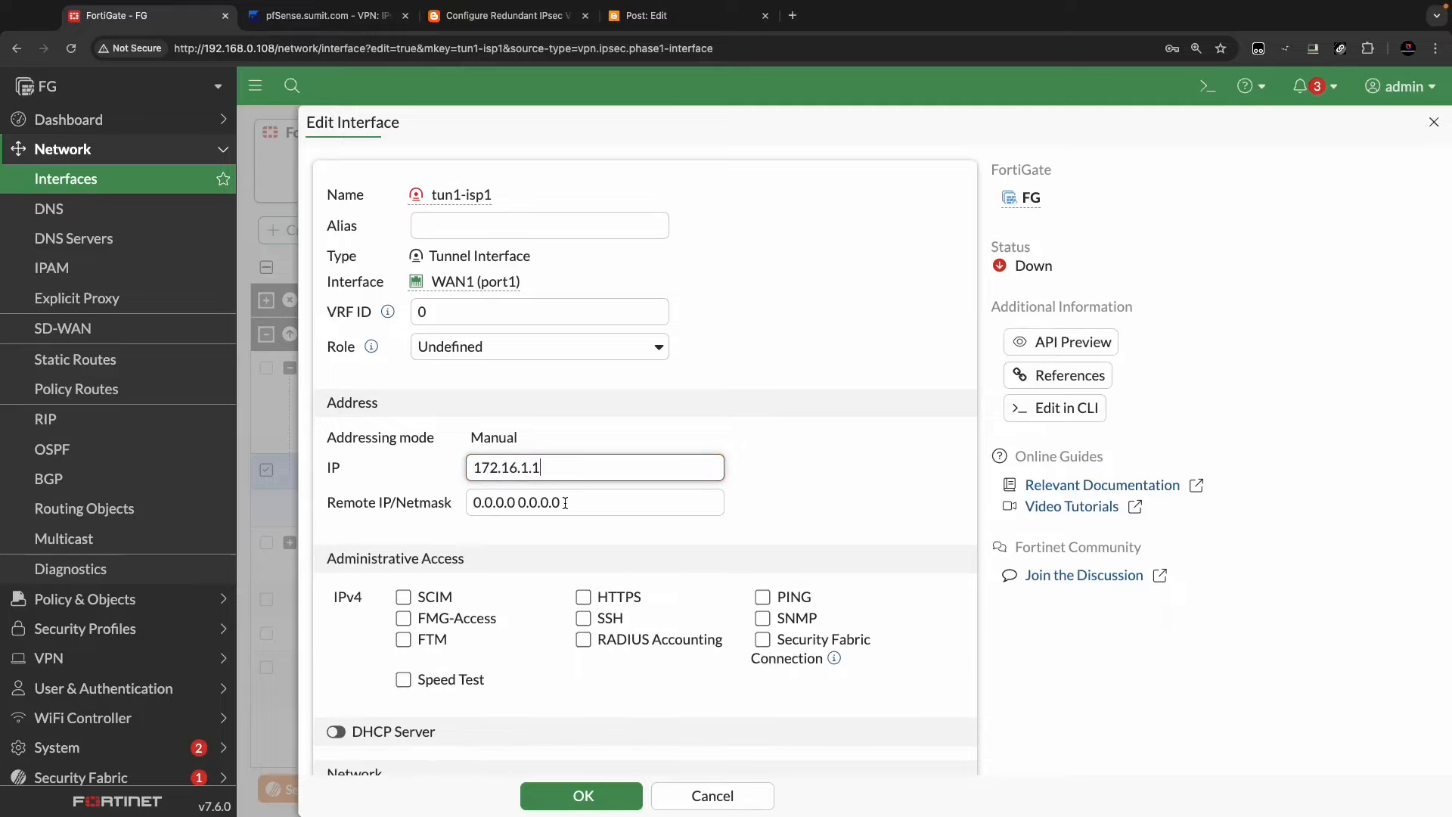
- Set the remote IP/netmask of tun1-isp1 to 172.16.1.2/24 and save the interface
triple_click(565, 503)
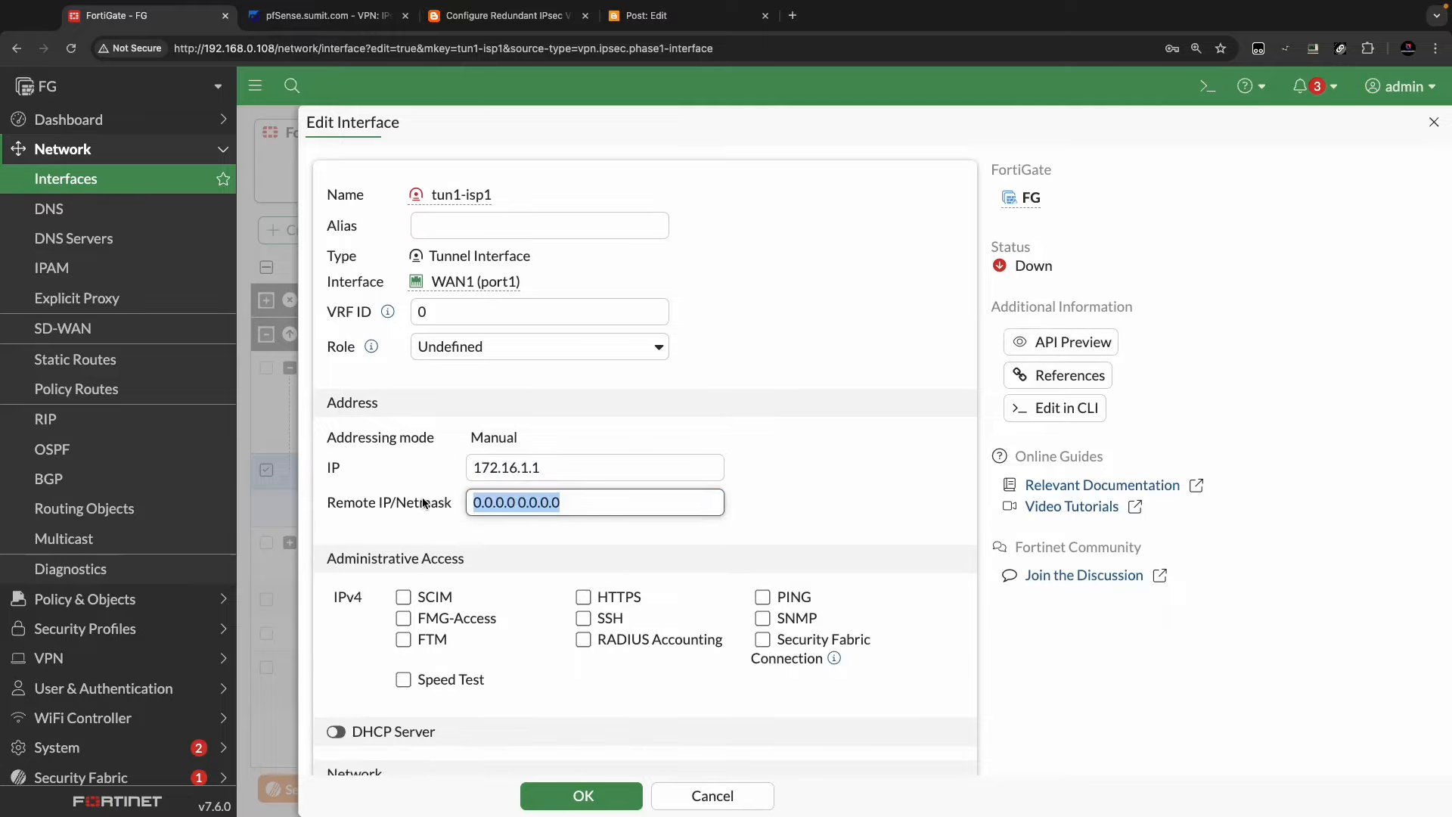
type("1")
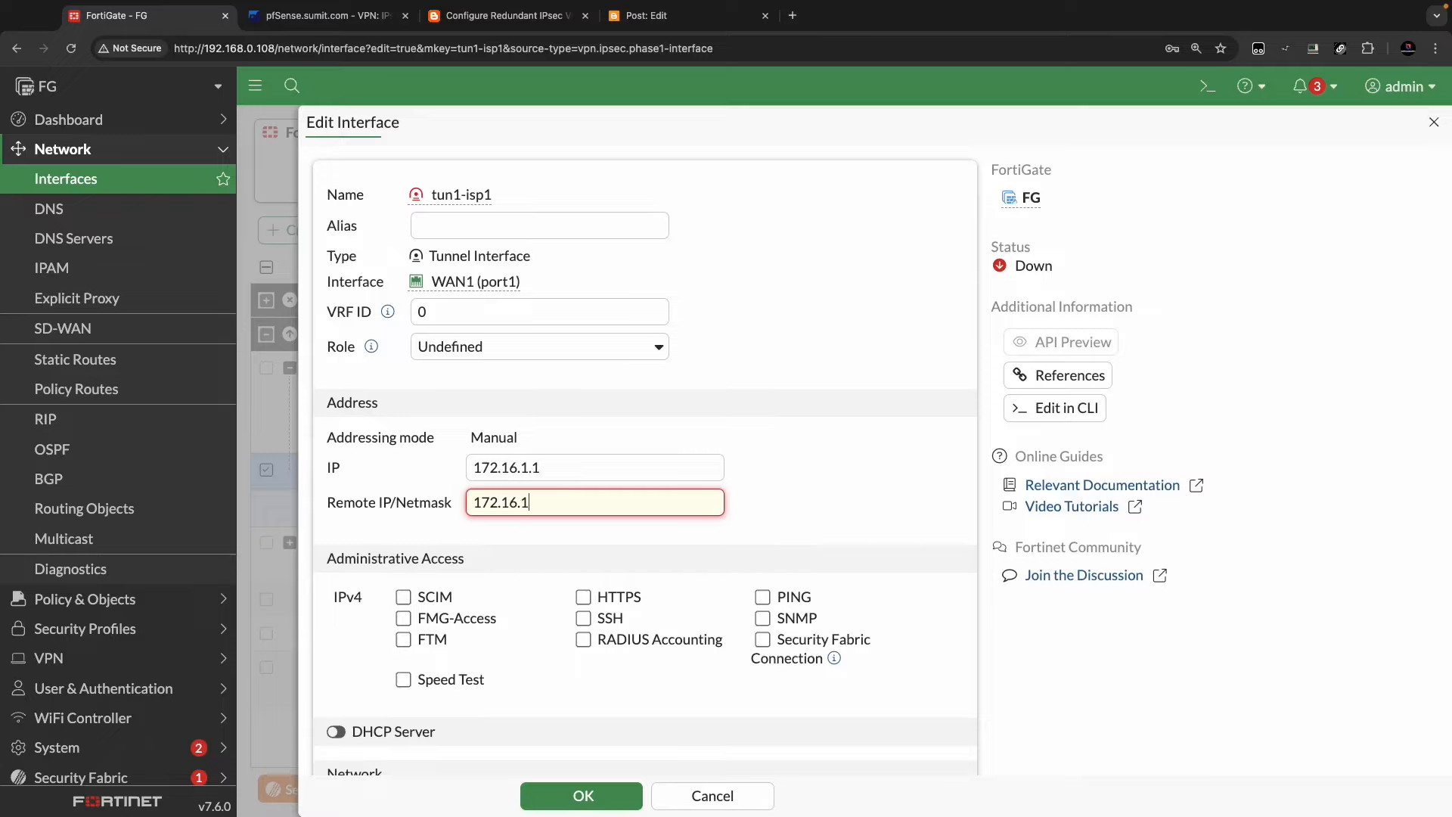
type("72.16.2./24")
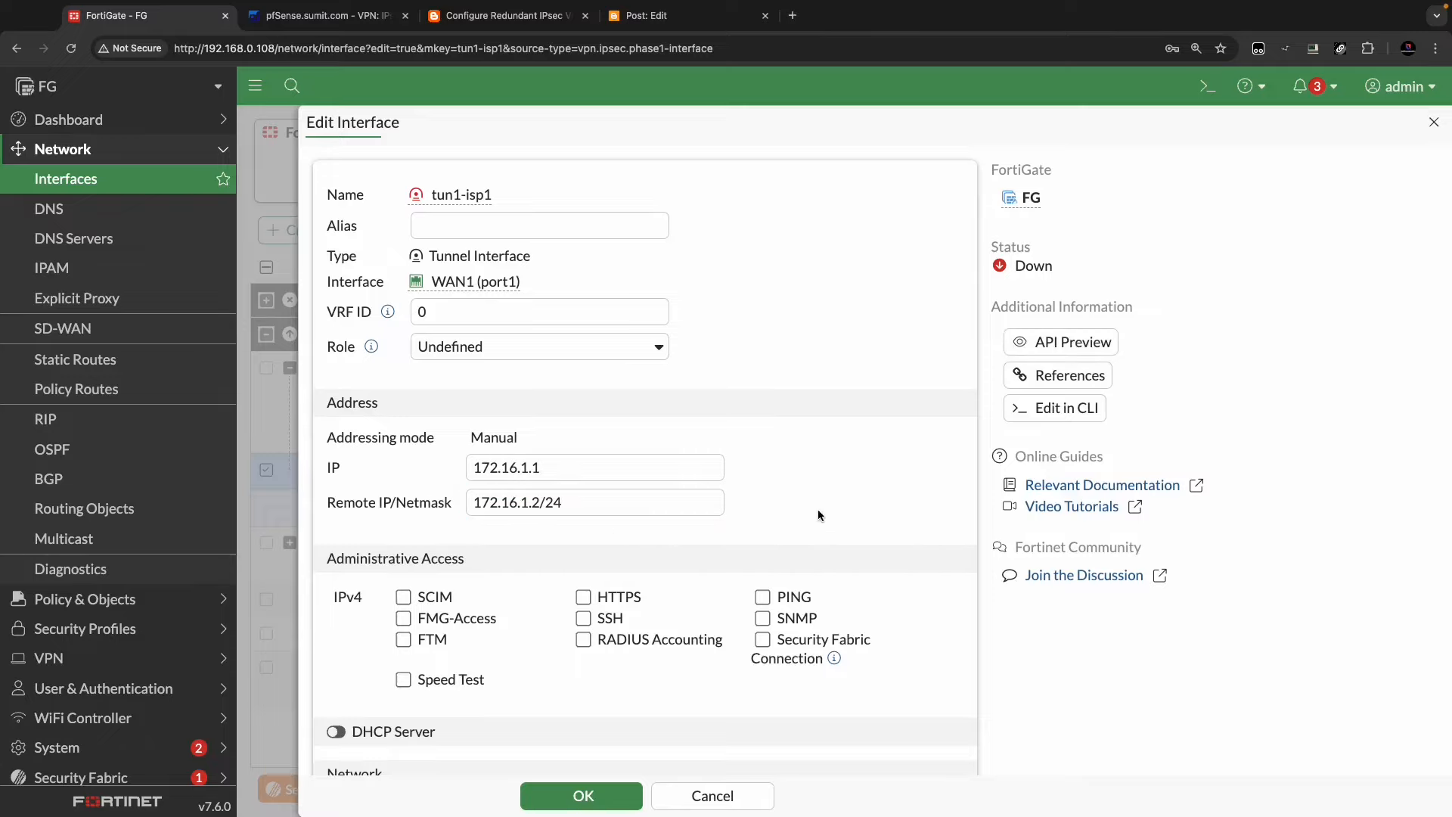
scroll(679, 596, "down", 5)
left_click(609, 795)
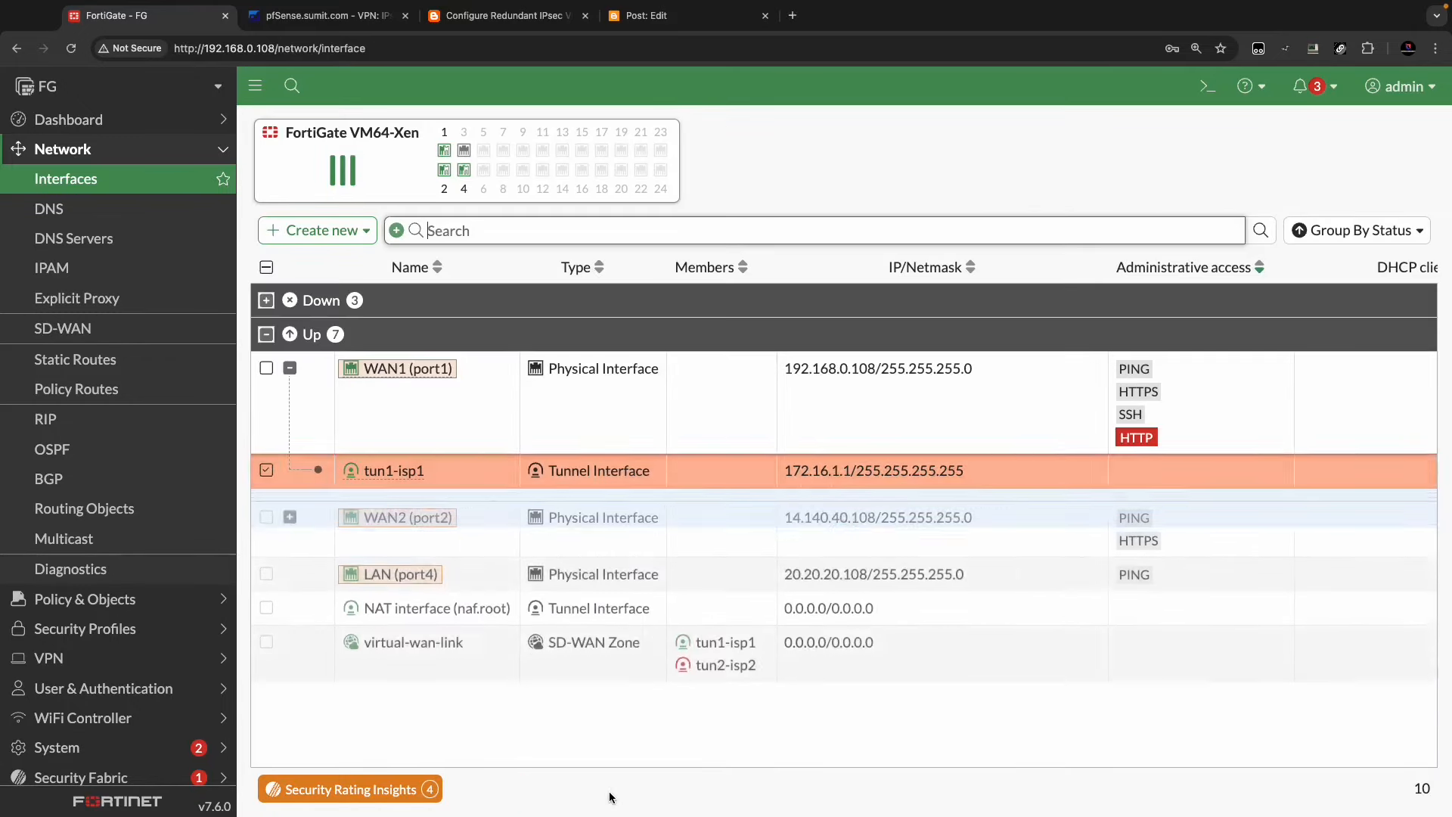
- Open the tun2-isp2 tunnel interface under WAN2 (port2) for editing and set its IP to 172.16.2.1
left_click(290, 542)
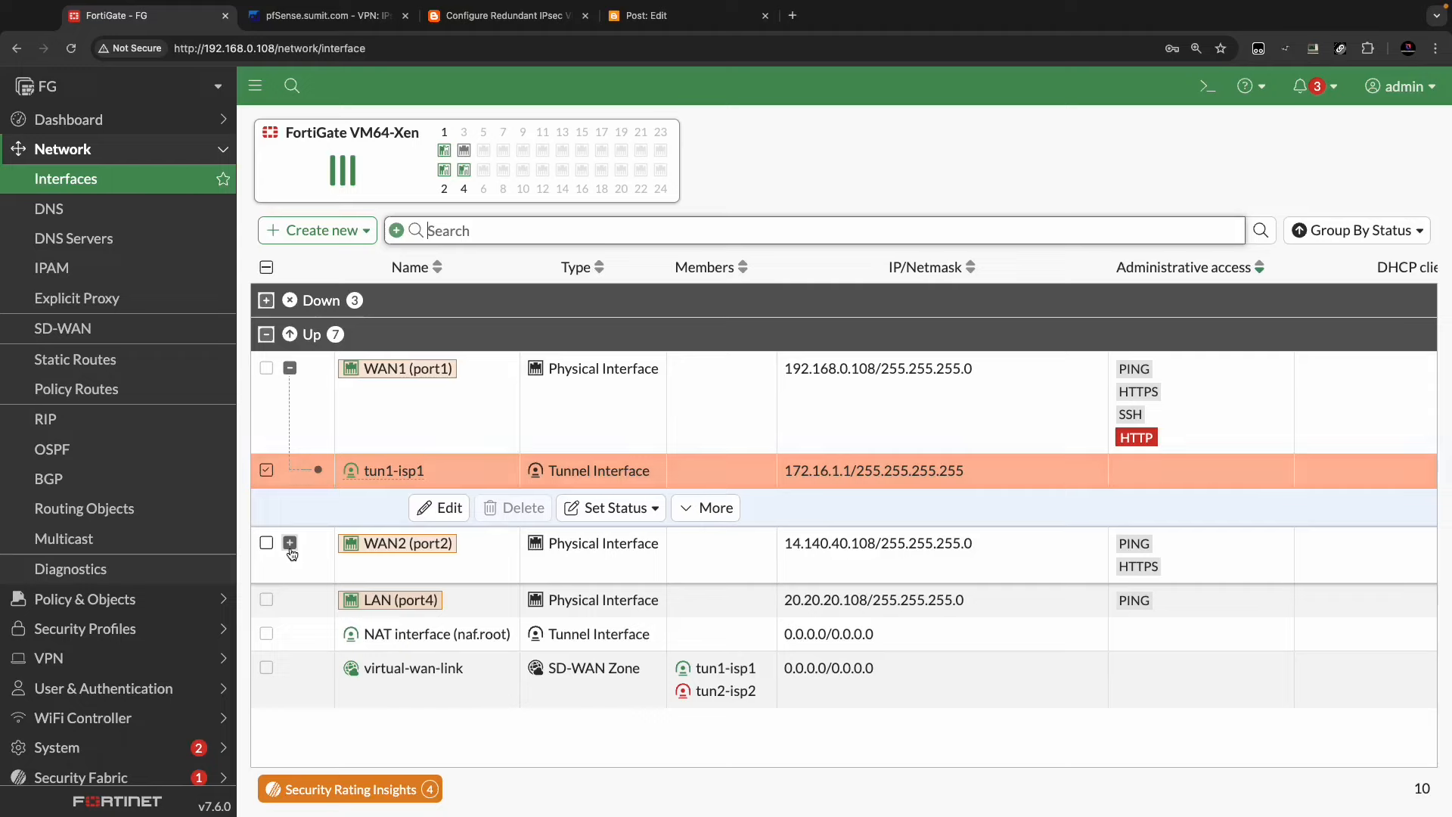
left_click(452, 598)
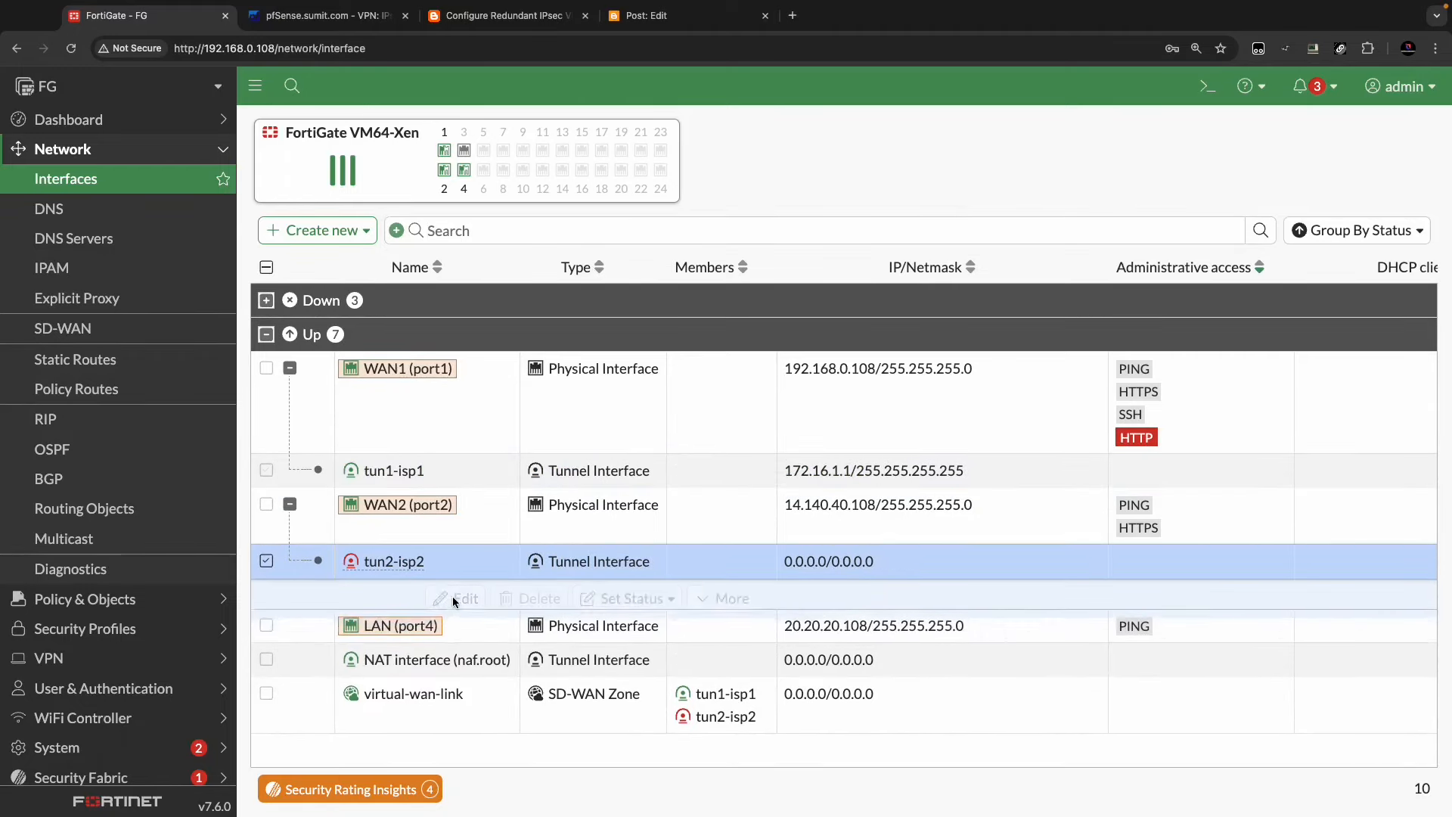
left_click(454, 598)
left_click(358, 472)
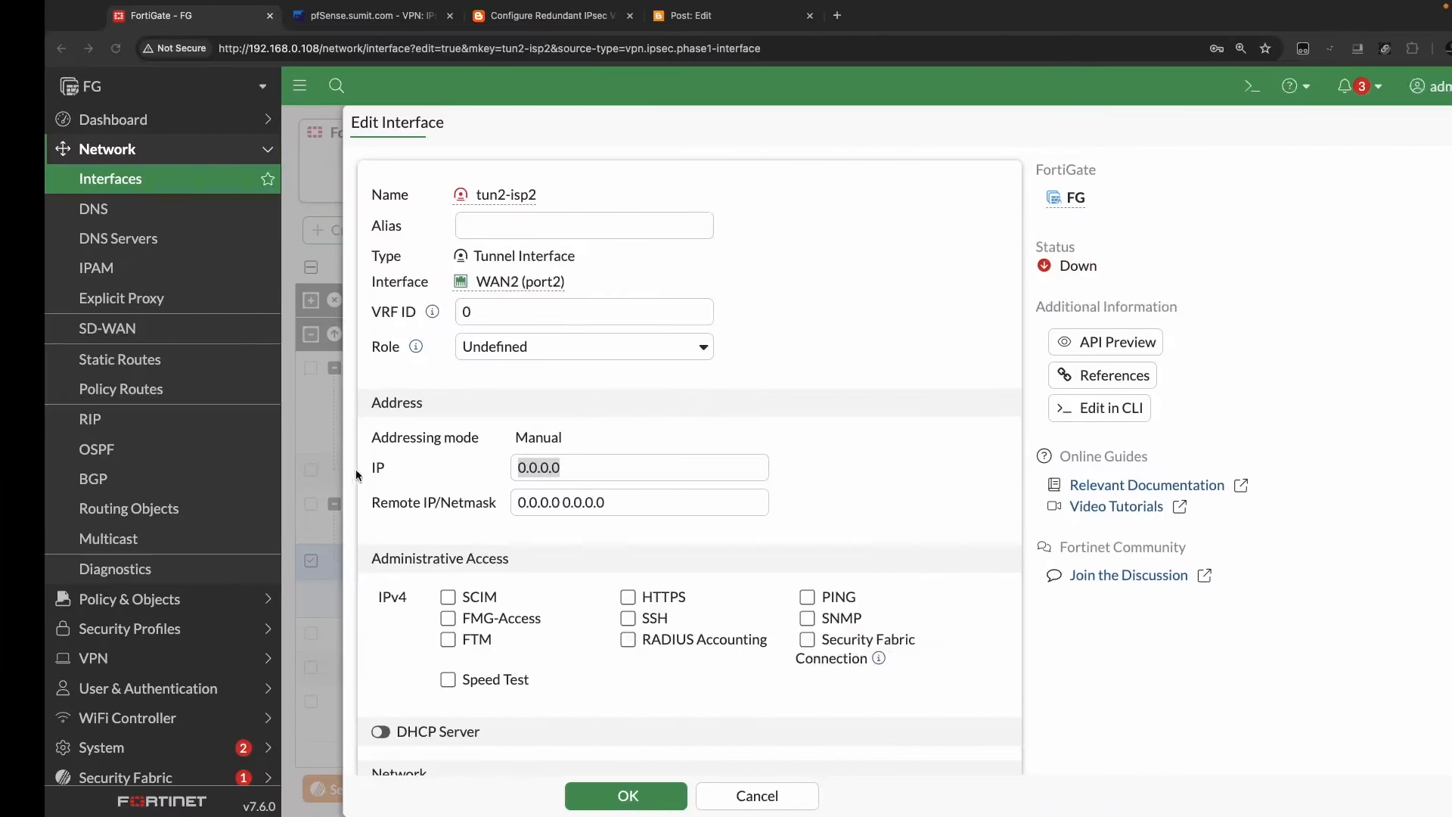
type("172")
key("BackSpace")
type("72.16.2.1")
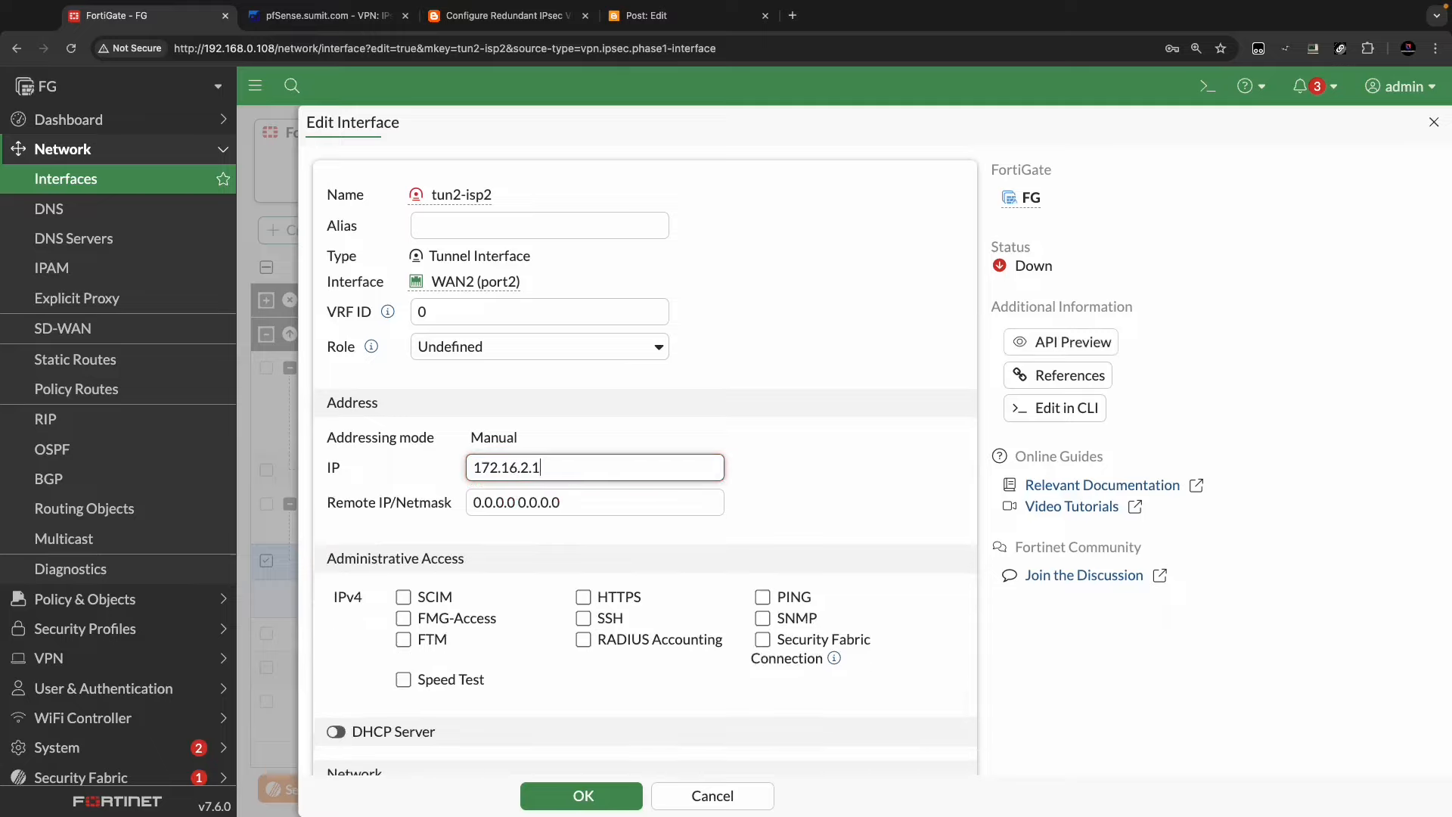
- Set the remote IP/netmask of tun2-isp2 to 172.16.2.2/24, allow PING administrative access and save the interface
left_click(413, 501)
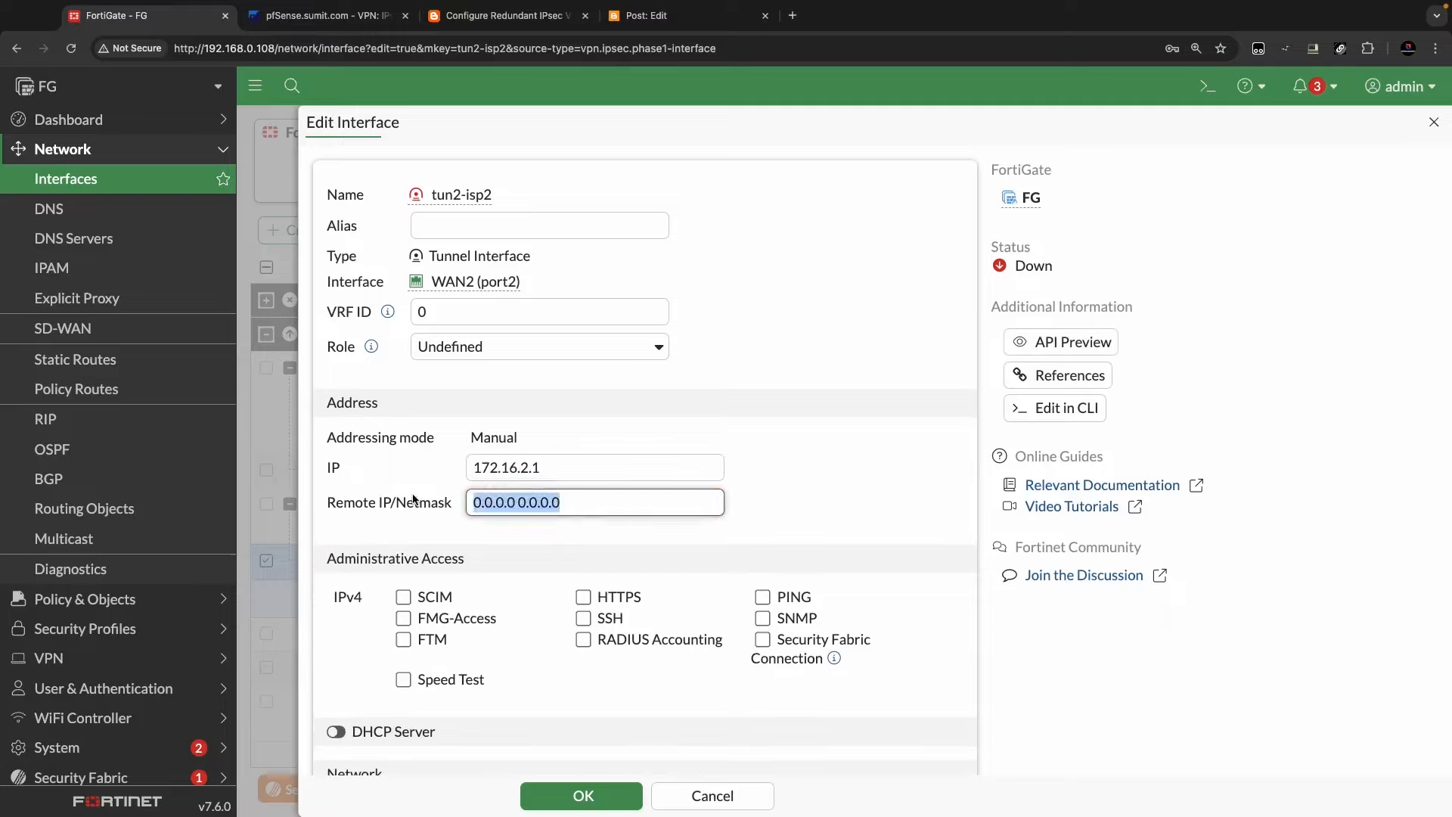
type("172.16.2.2")
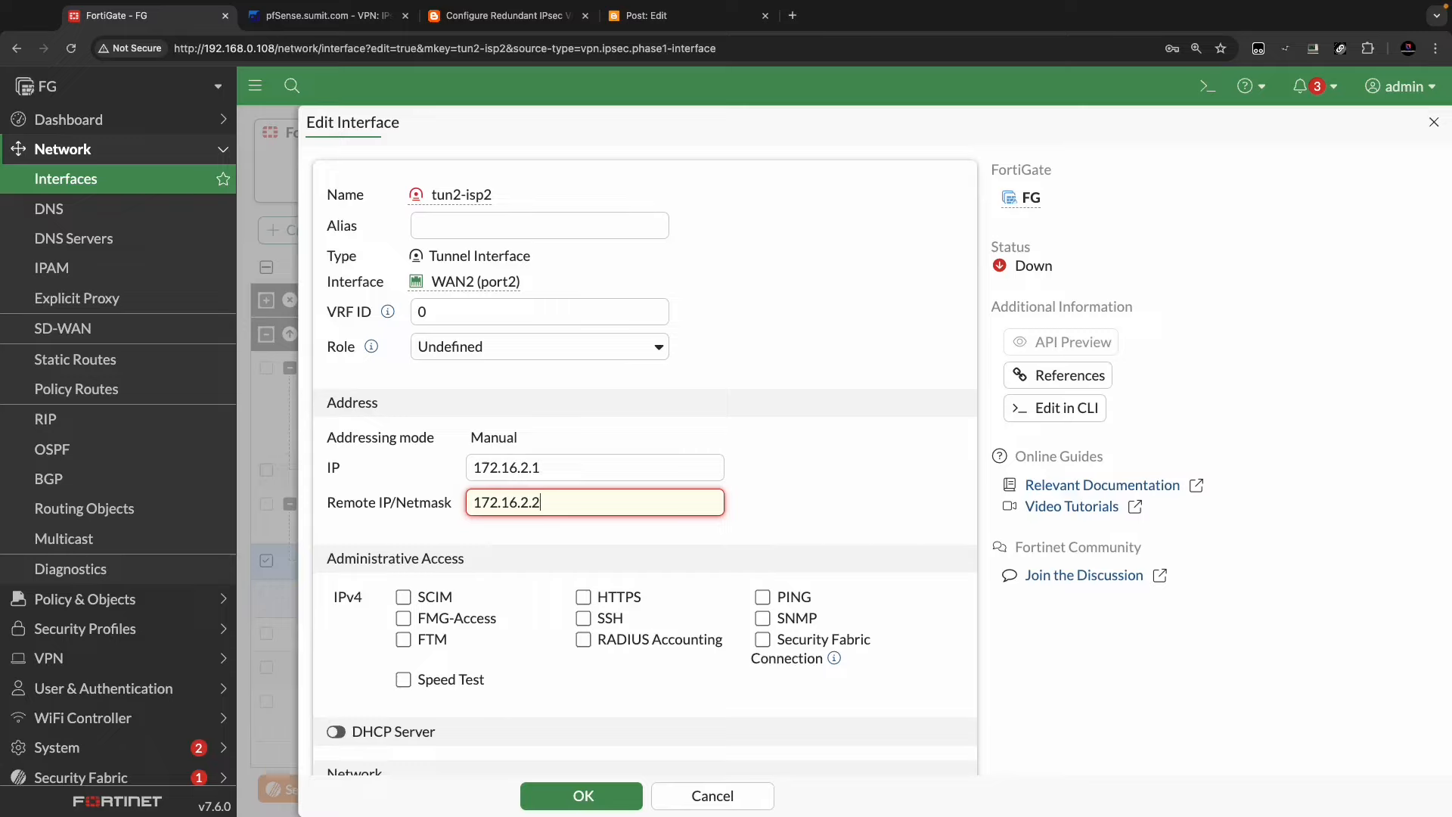
type("/24")
left_click(762, 597)
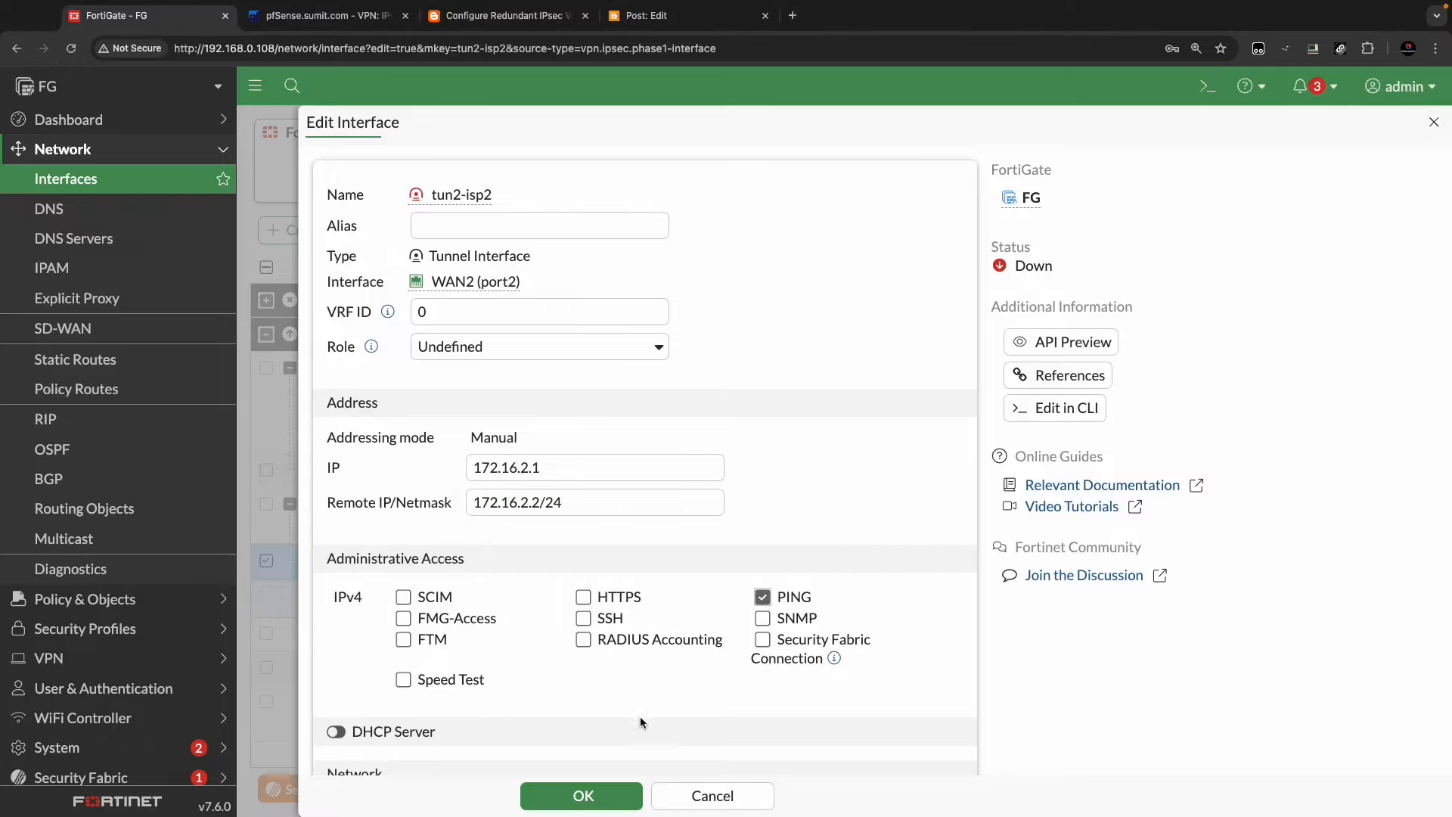
scroll(639, 723, "down", 4)
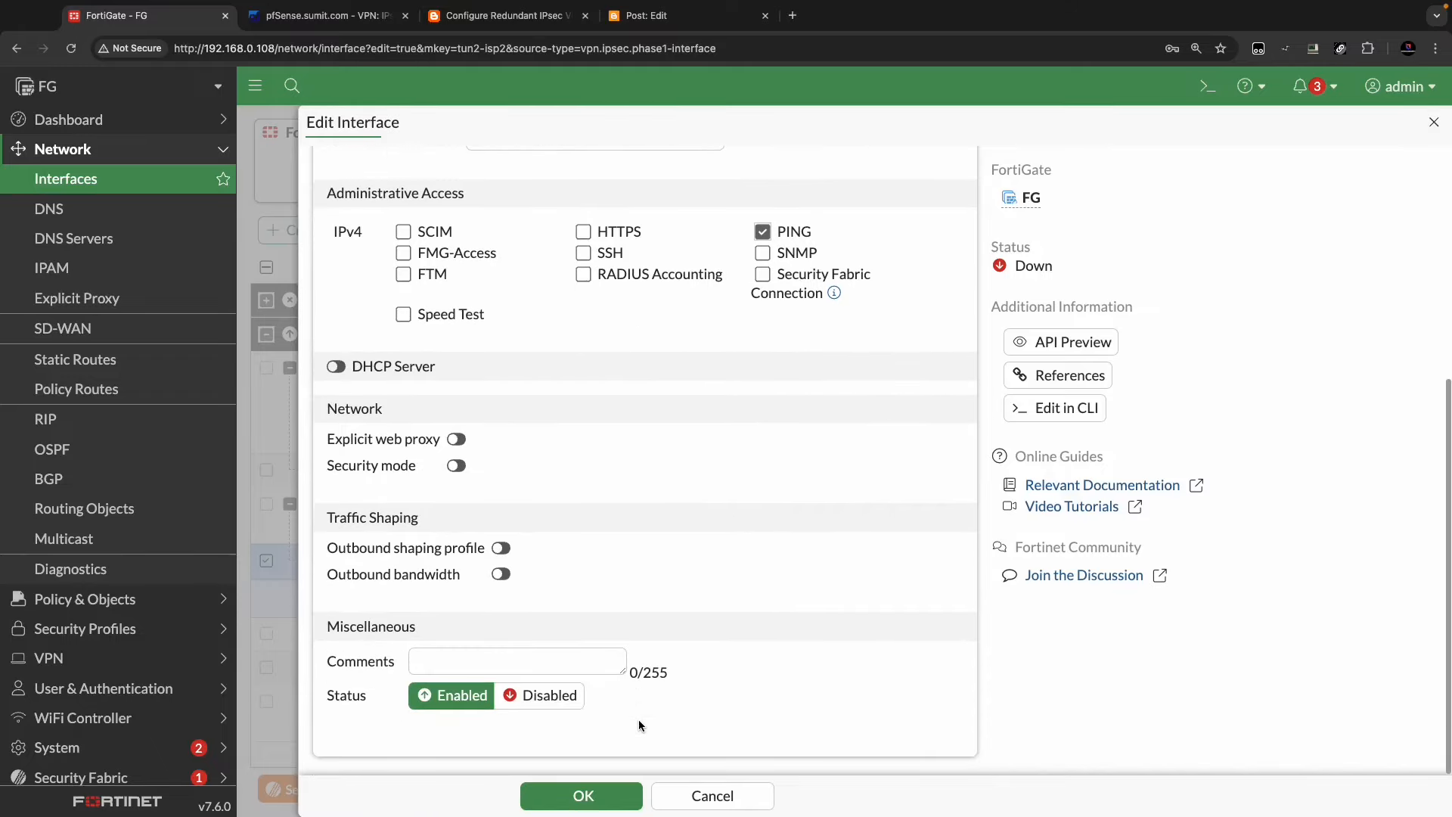
left_click(587, 796)
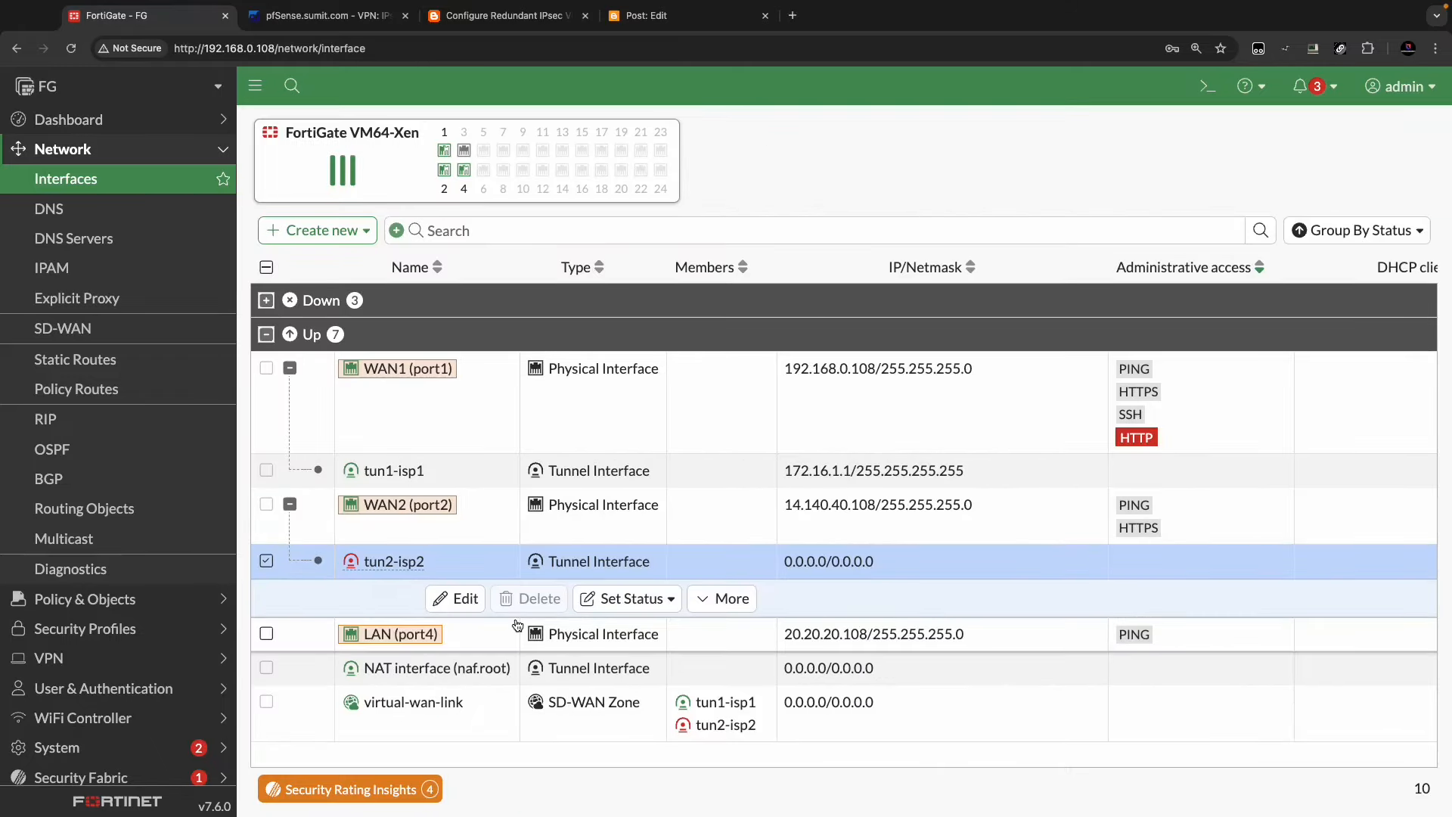
- Edit the tun1-isp1 tunnel interface to allow PING administrative access and save it
left_click(421, 475)
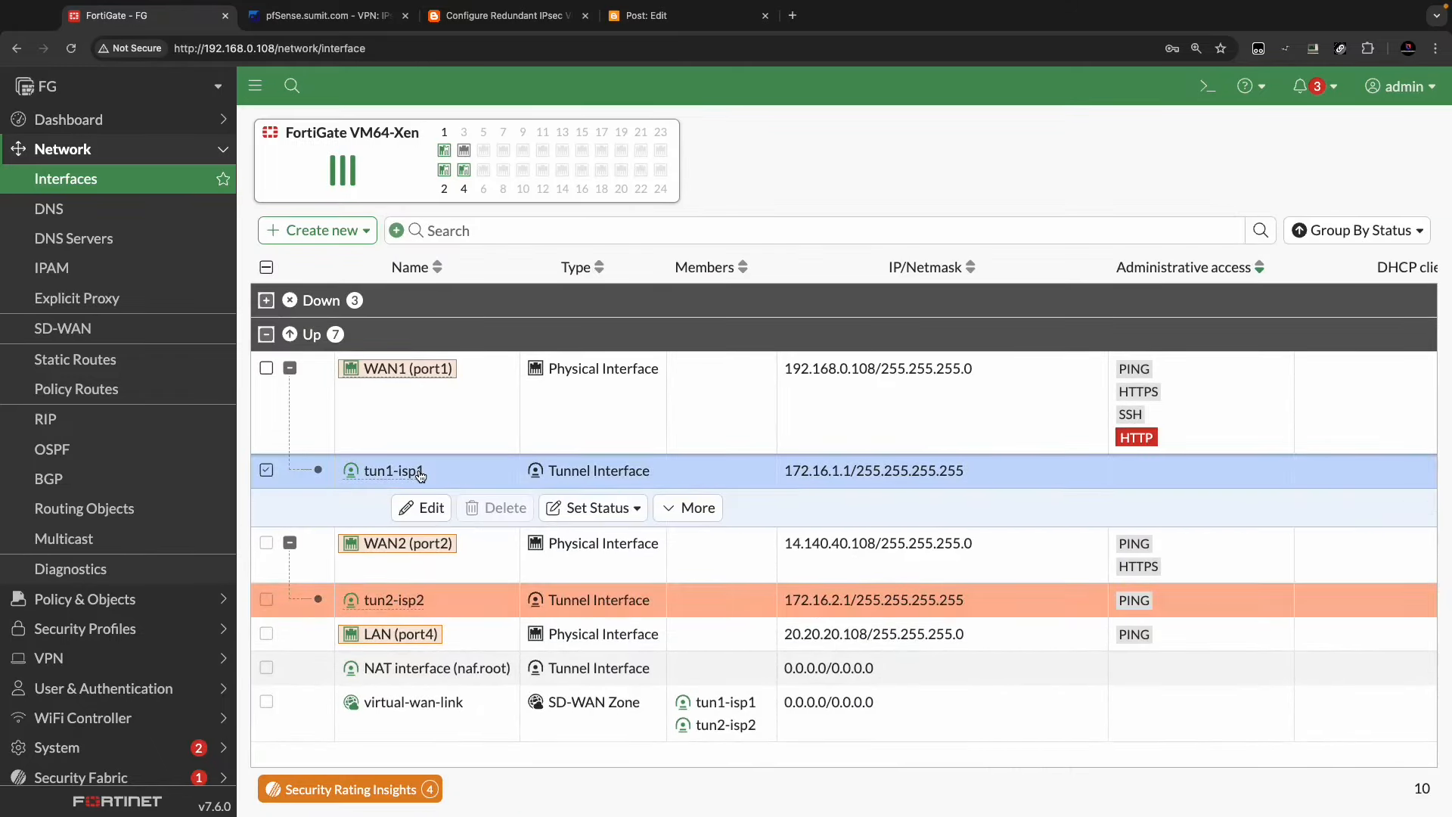
left_click(442, 508)
left_click(761, 622)
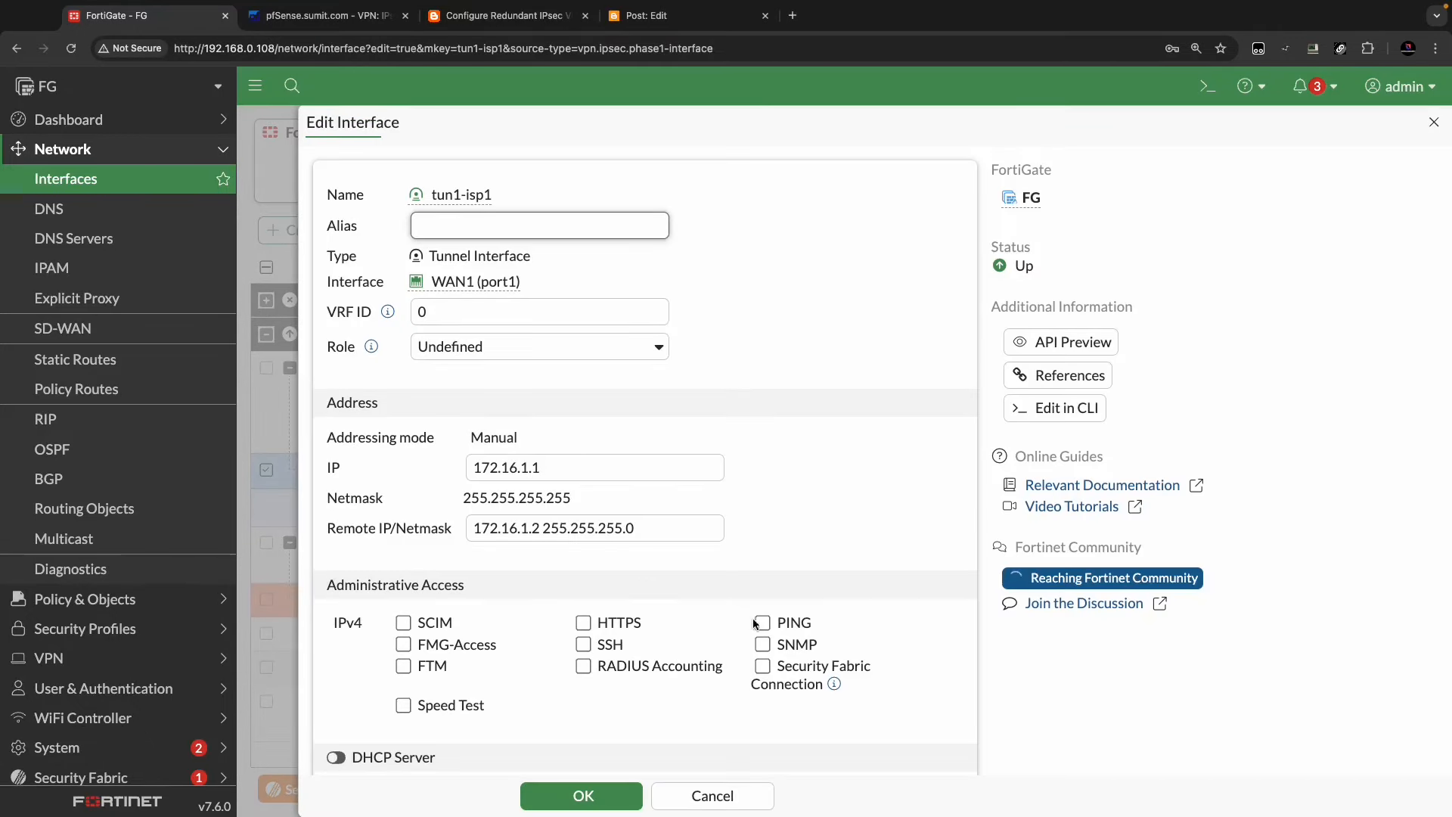
left_click(598, 797)
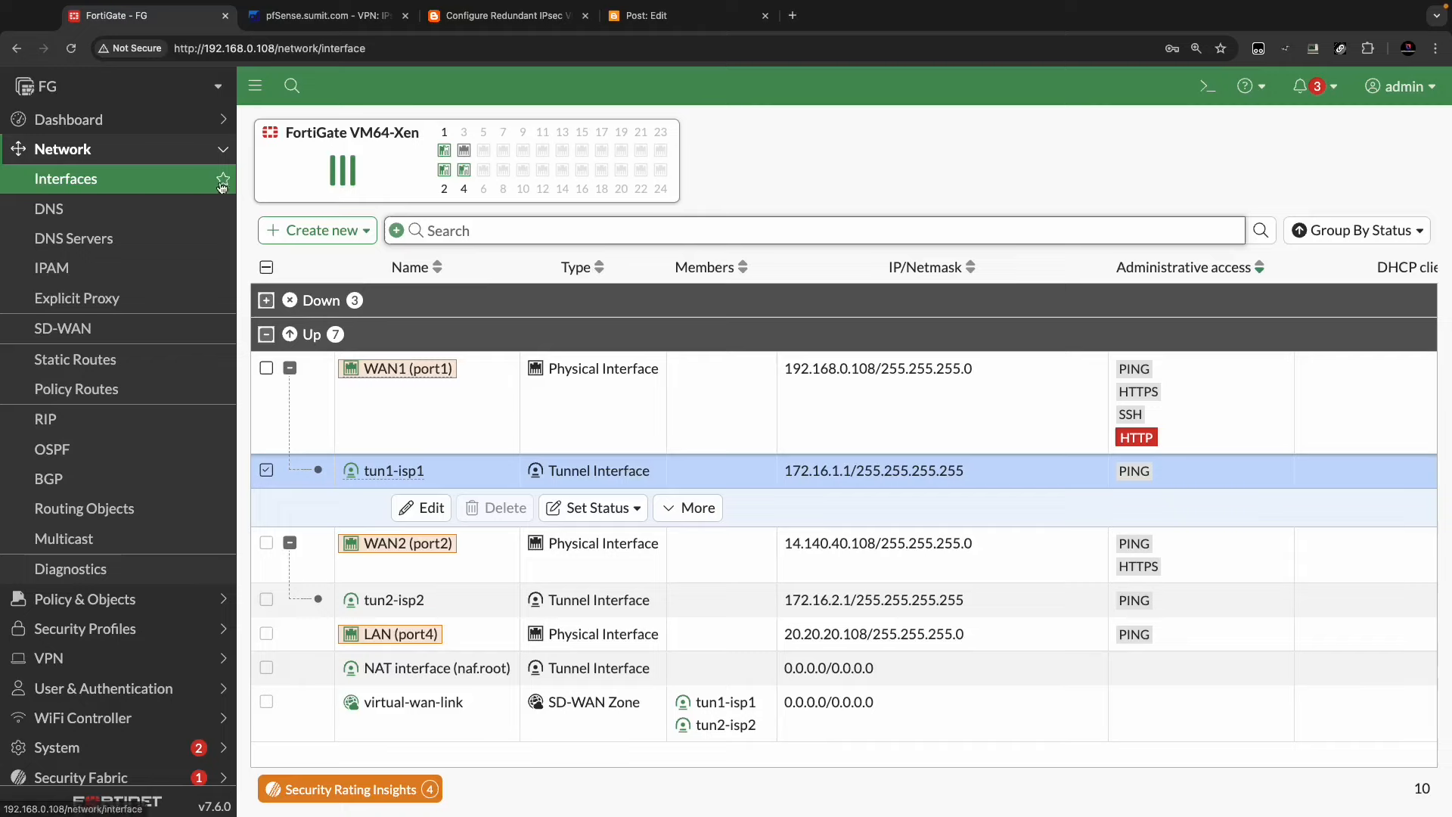
- Go to the VPN tunnels list and open the tun1-isp1 IPsec tunnel for editing
left_click(216, 150)
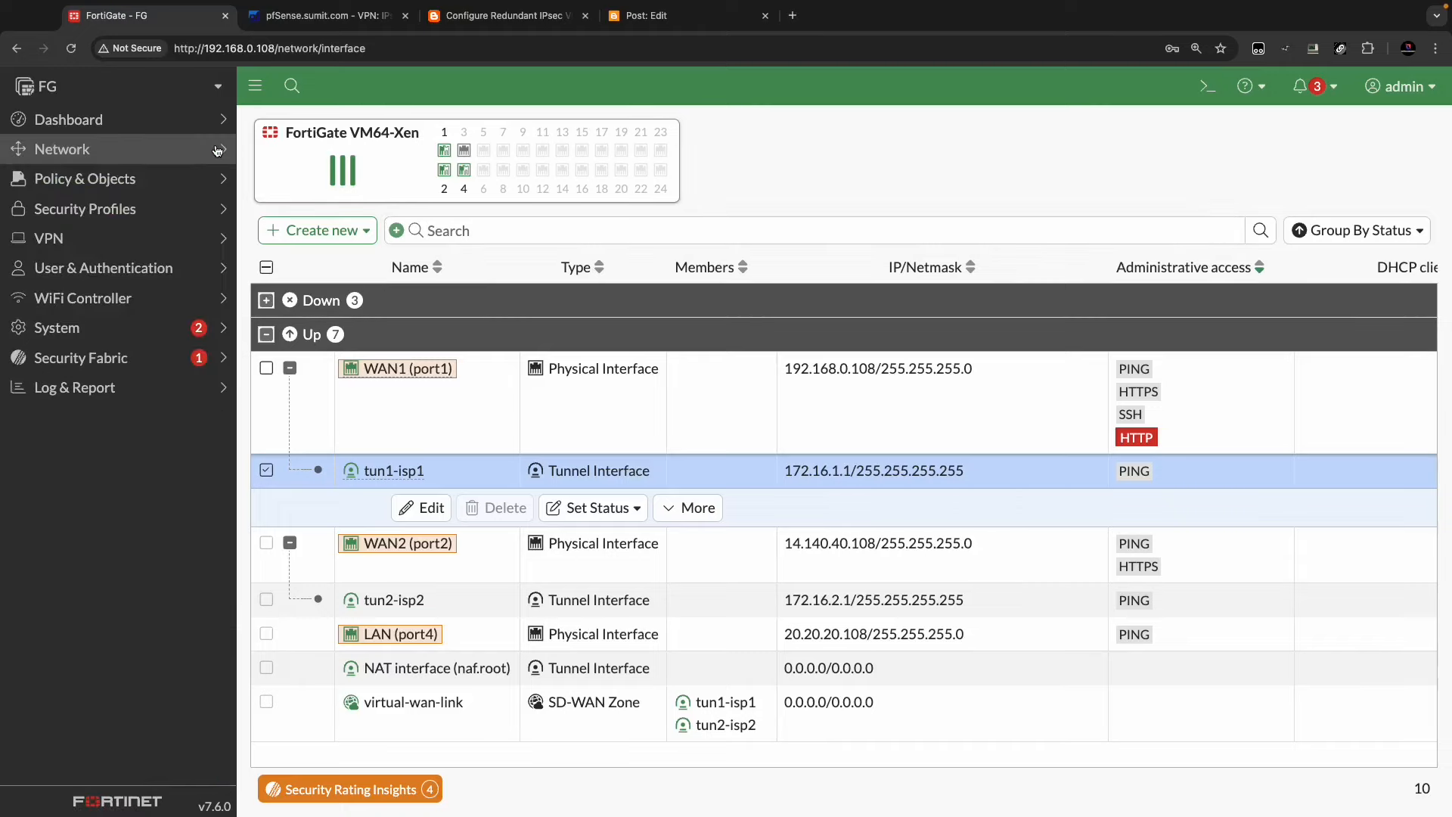
left_click(148, 242)
left_click(106, 317)
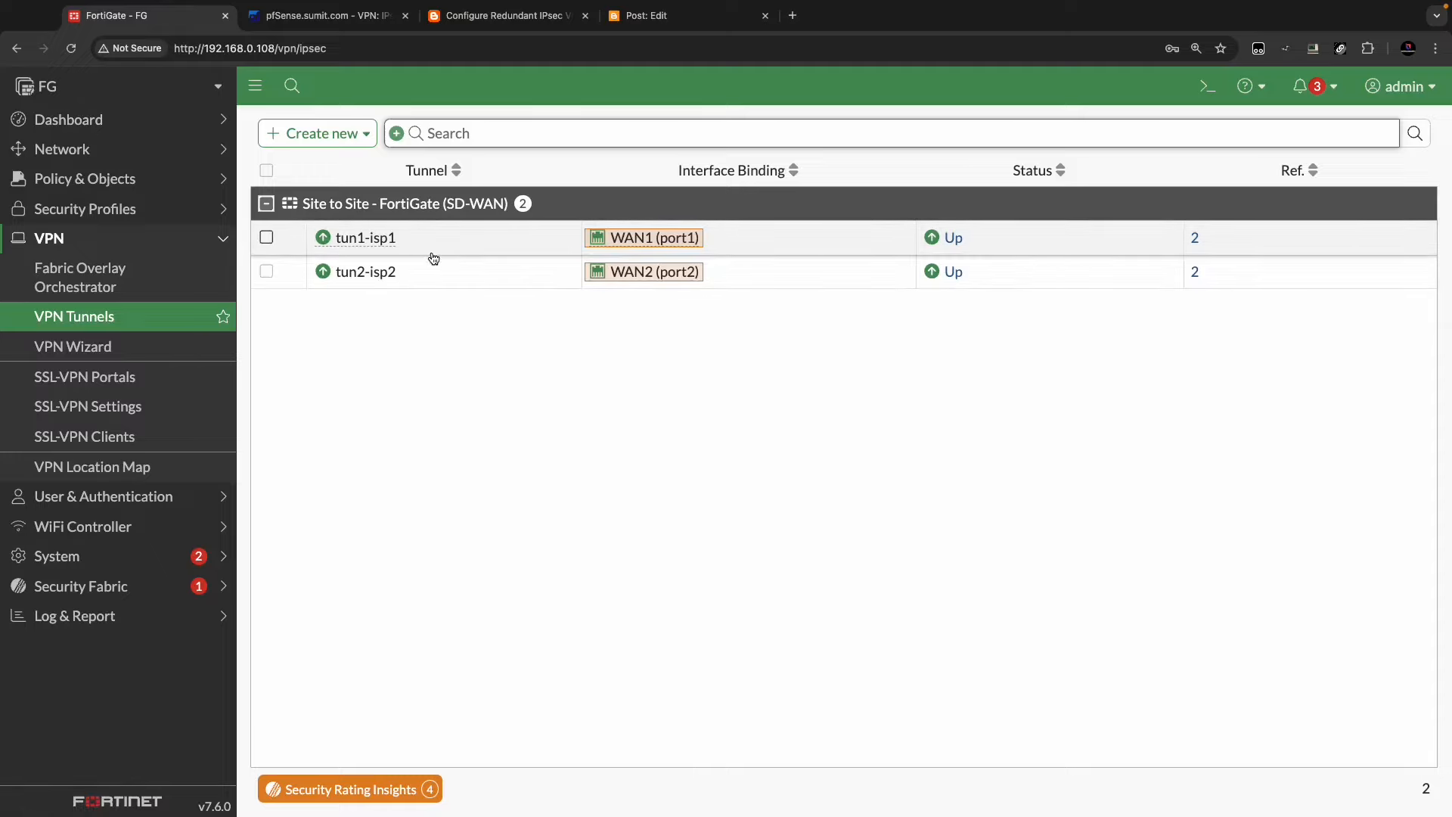
left_click(433, 257)
left_click(428, 275)
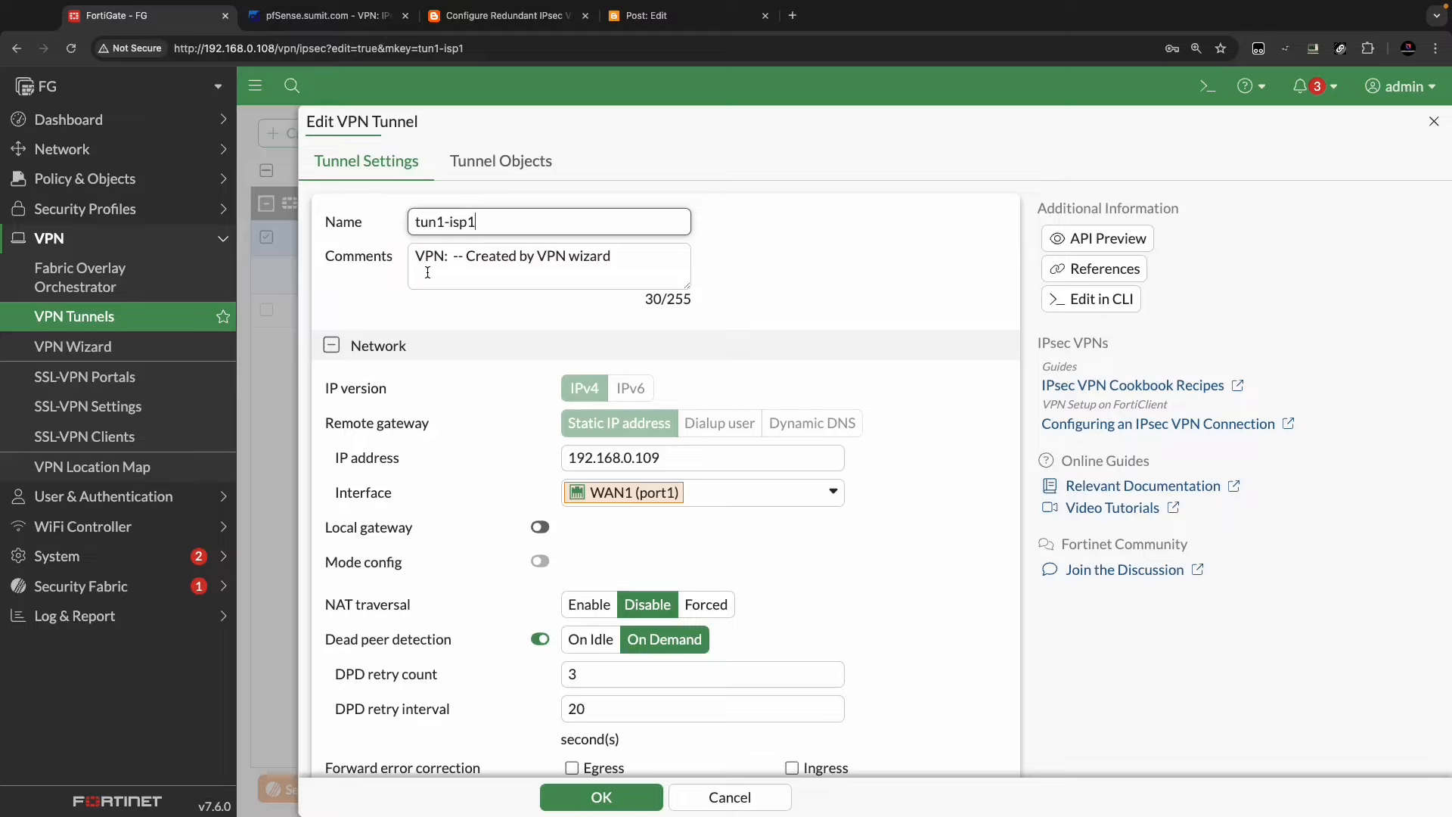
- Remove the AES256-SHA256, AES128-SHA1 and AES256-SHA1 pairs from the tunnel's phase 1 proposal, keeping only AES128-SHA256
scroll(540, 472, "down", 5)
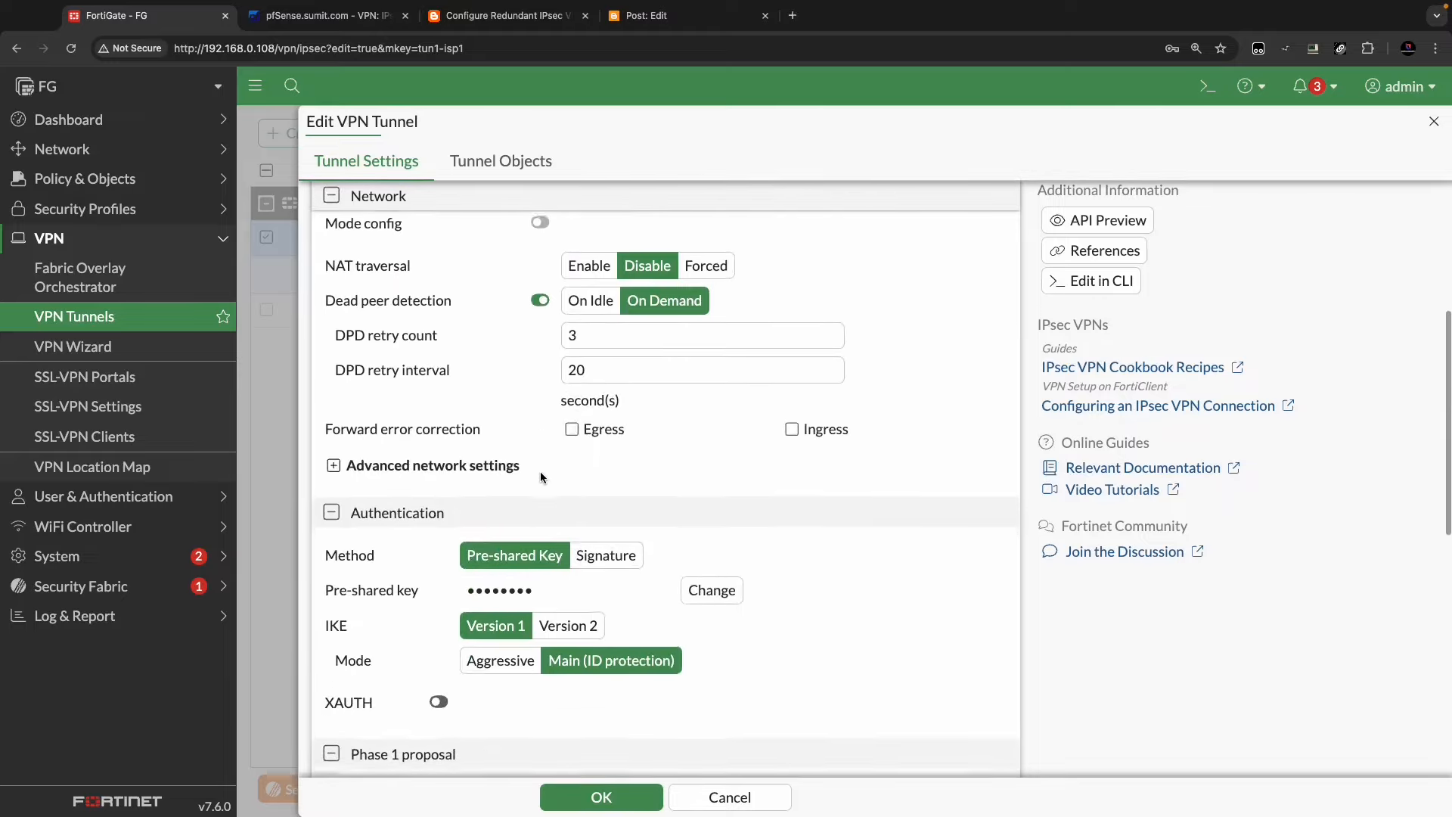
scroll(540, 471, "down", 5)
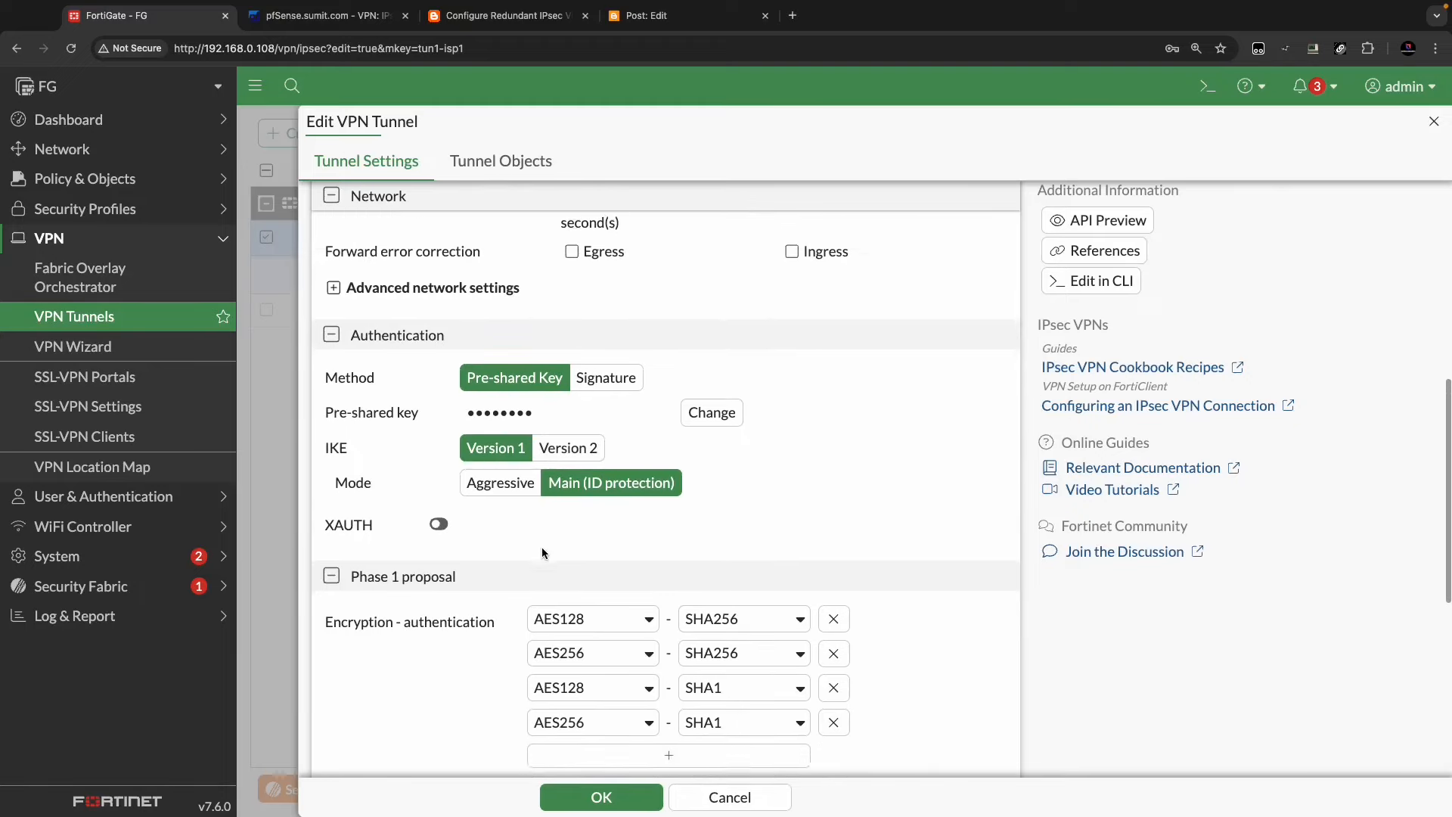
left_click(834, 484)
left_click(834, 484)
left_click(834, 484)
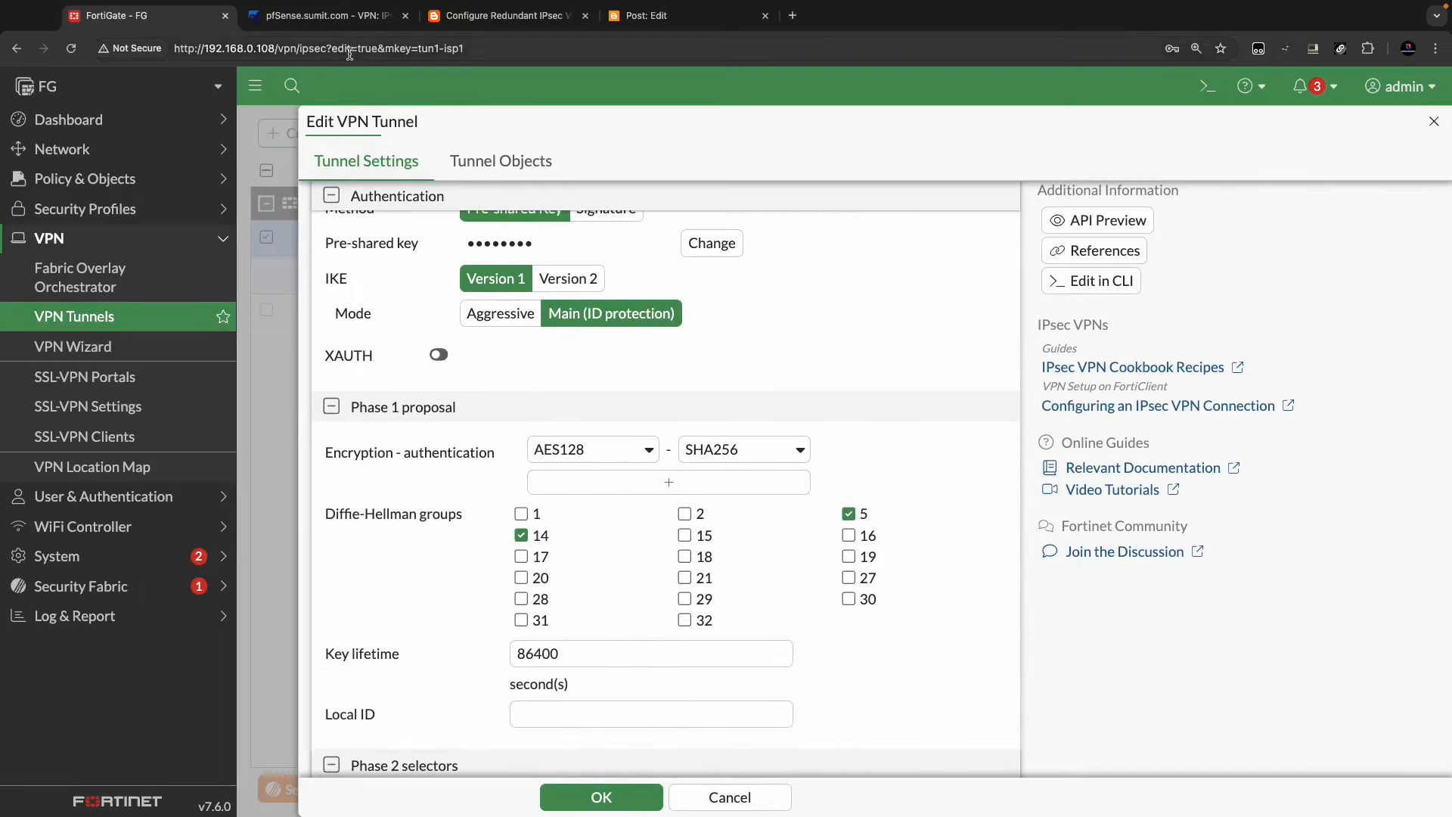
- Check the IPsec tunnel settings in pfSense, switch back to FortiGate and compare them with the tun1-isp1 network, phase 1 and phase 2 settings
left_click(331, 19)
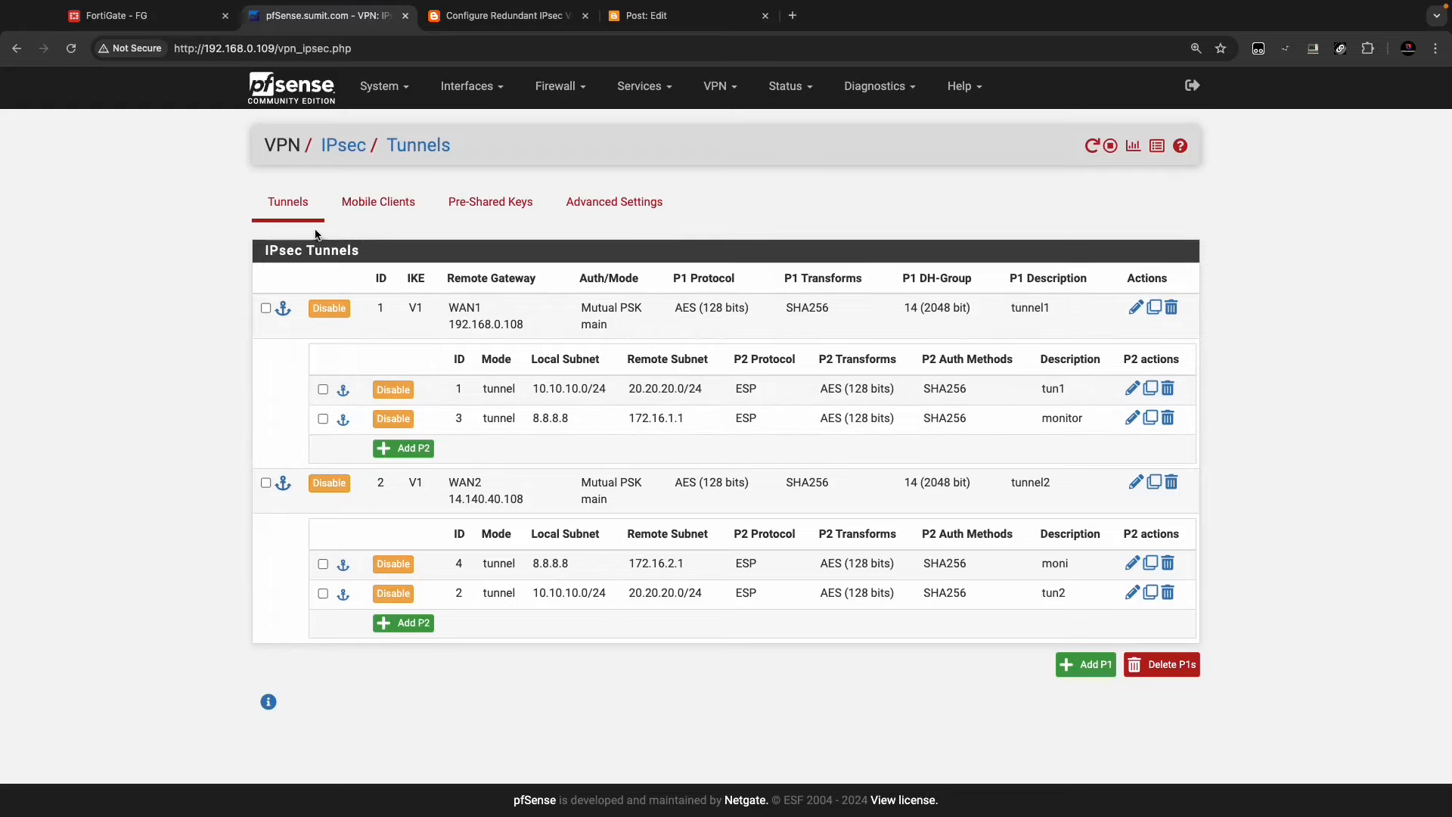
left_click(113, 15)
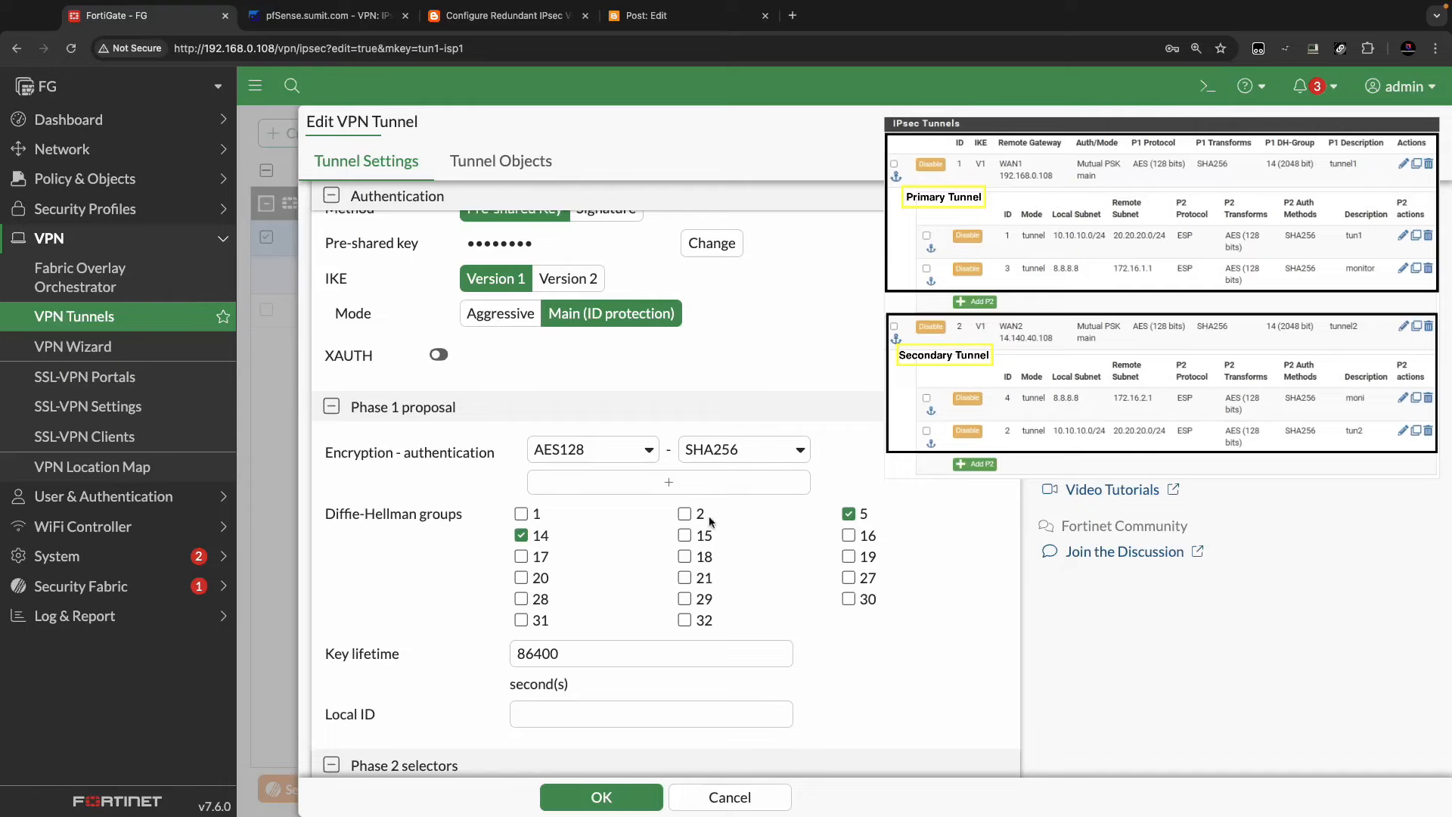
scroll(643, 544, "down", 3)
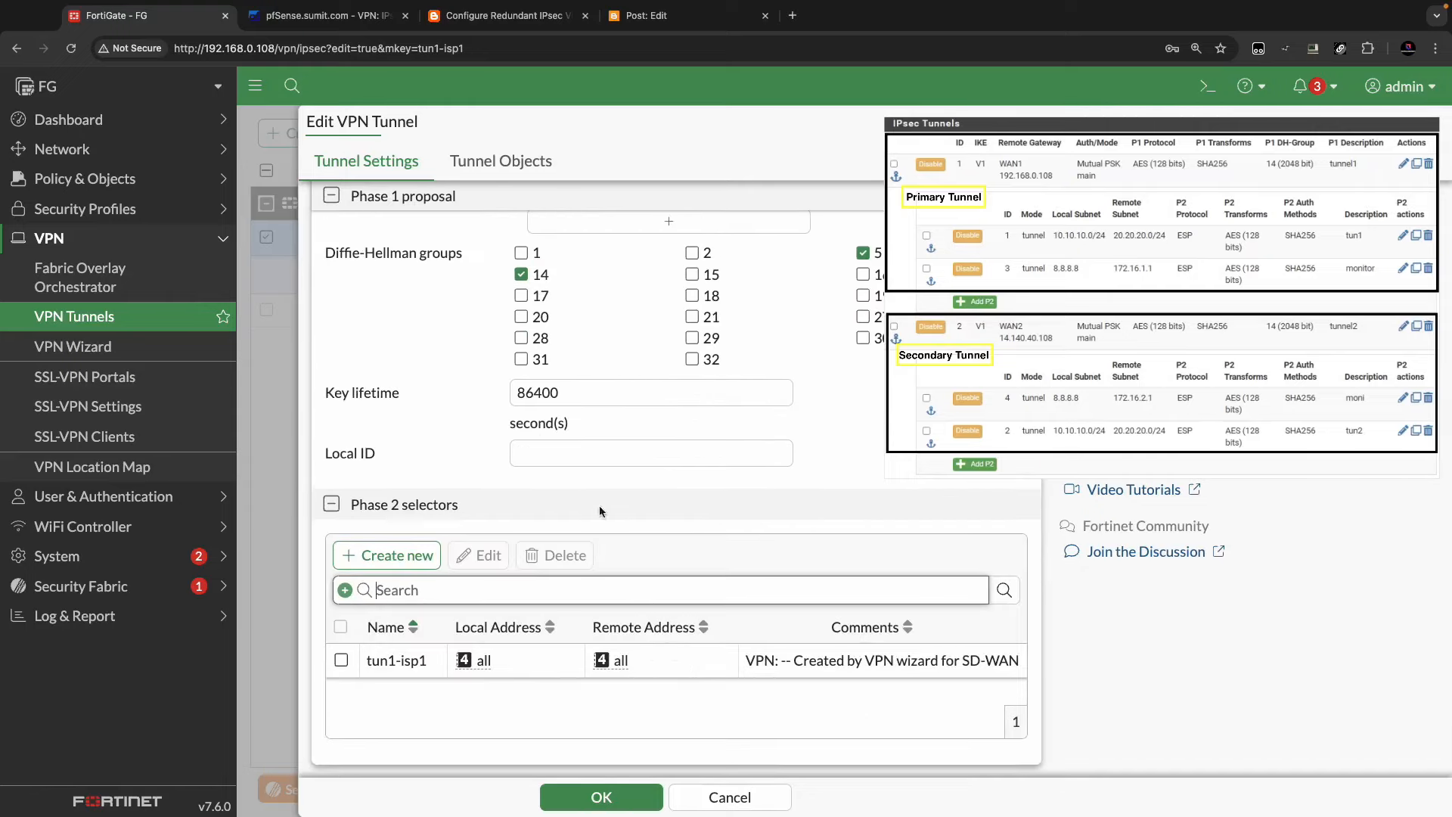
scroll(680, 599, "up", 1)
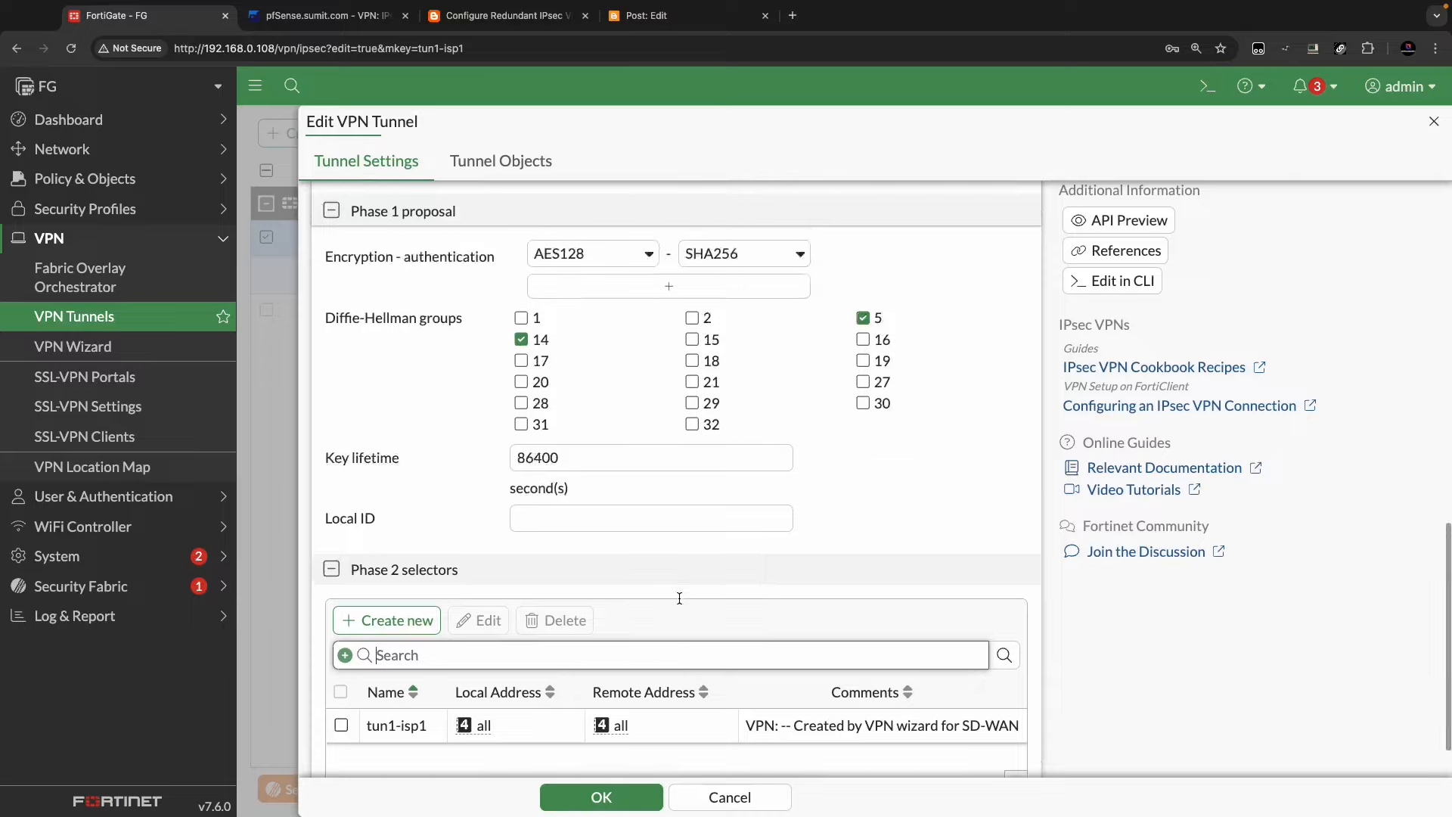
scroll(680, 599, "up", 8)
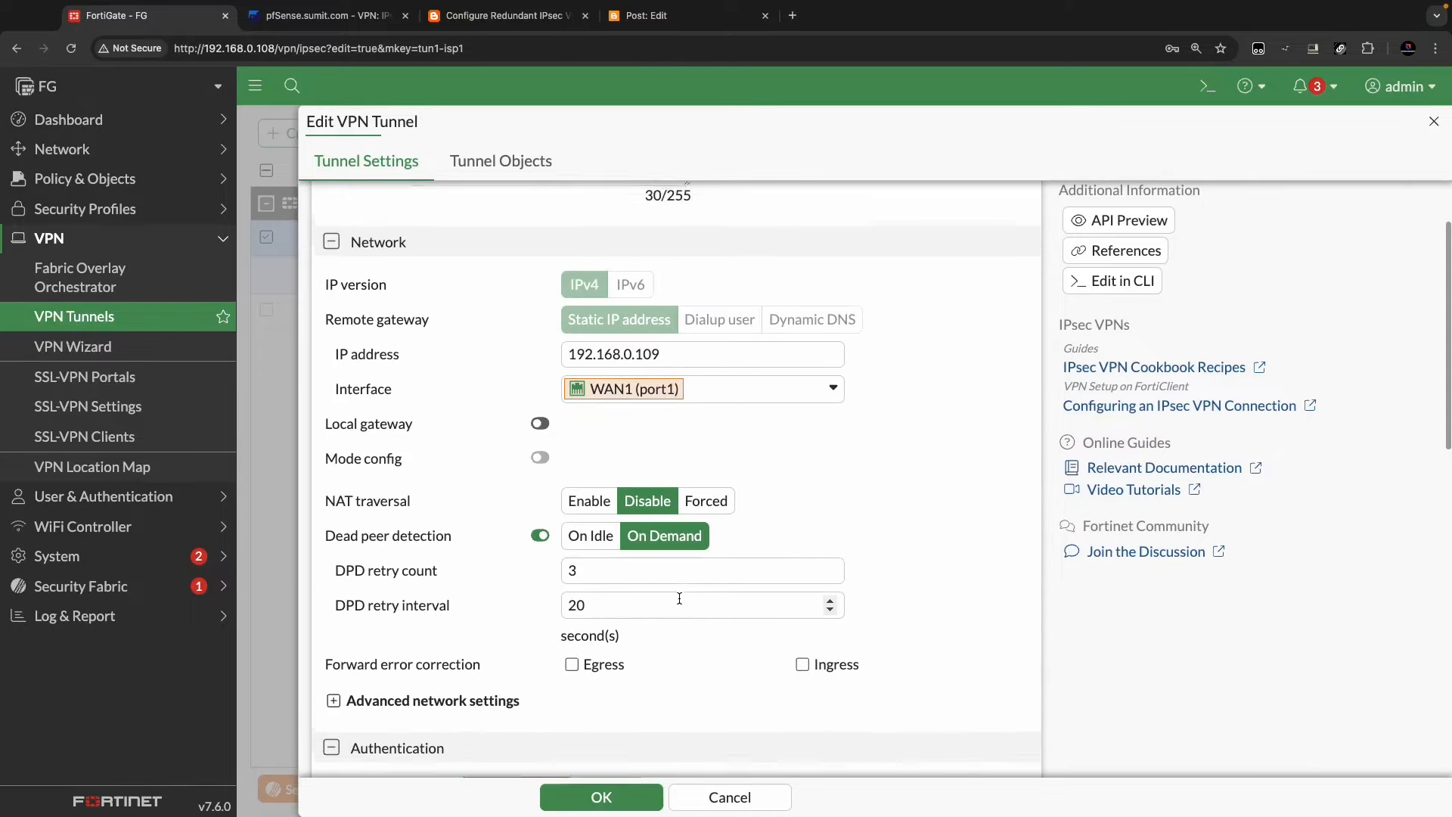
scroll(680, 598, "down", 8)
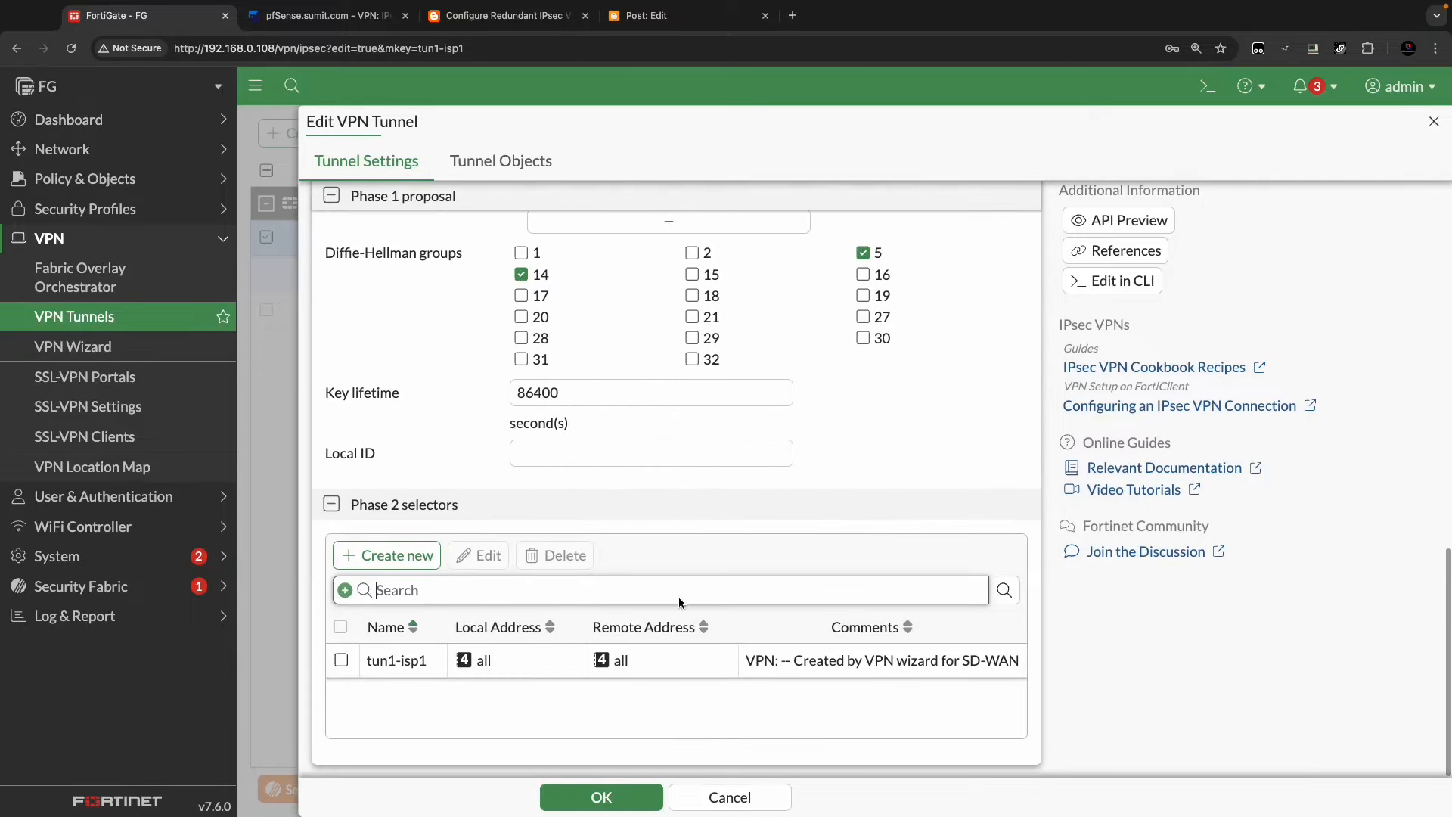
- Open the tun1-isp1 phase 2 selector for editing and switch to the network diagram to consult the LAN subnets
left_click(577, 673)
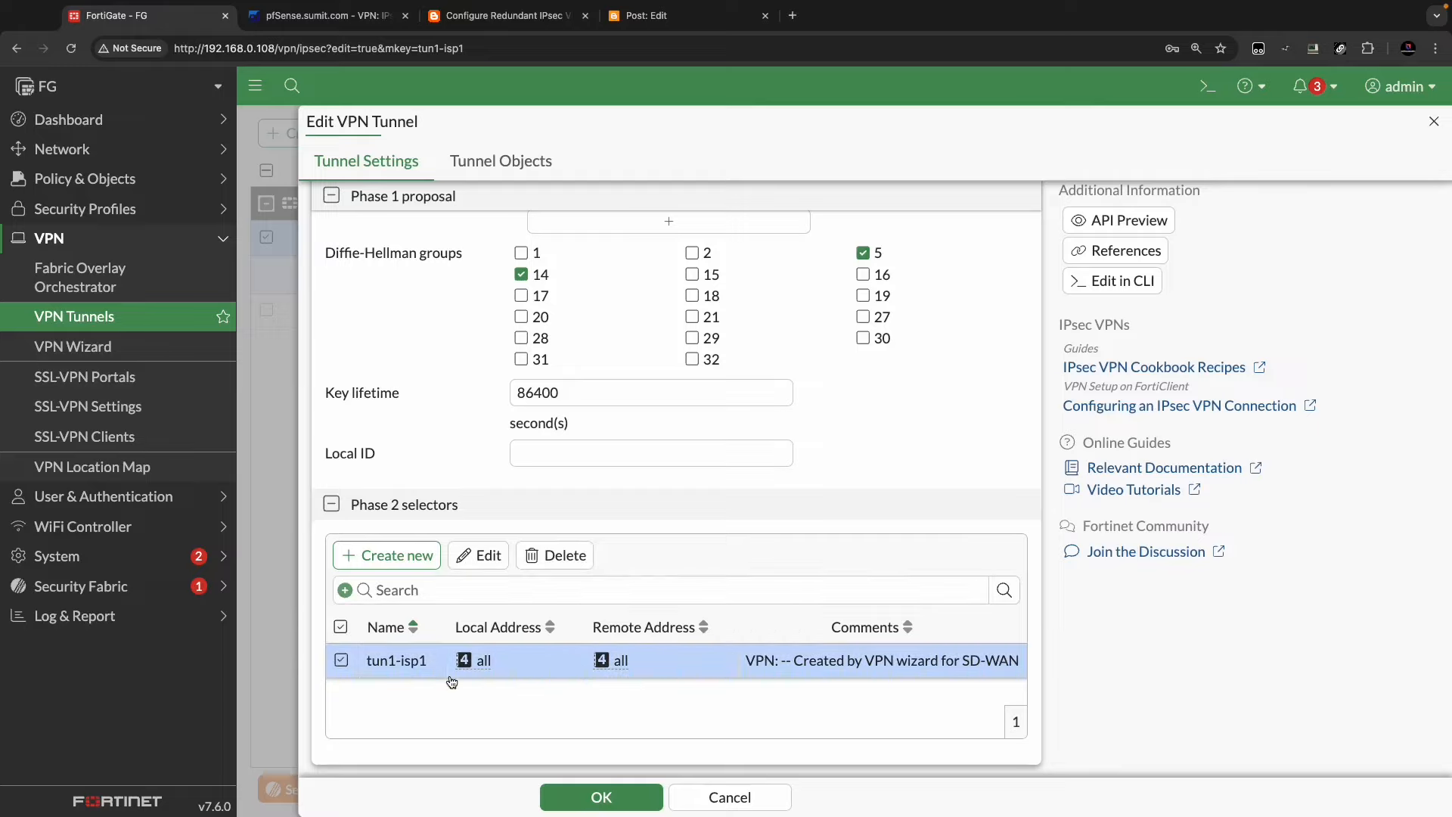
left_click(481, 558)
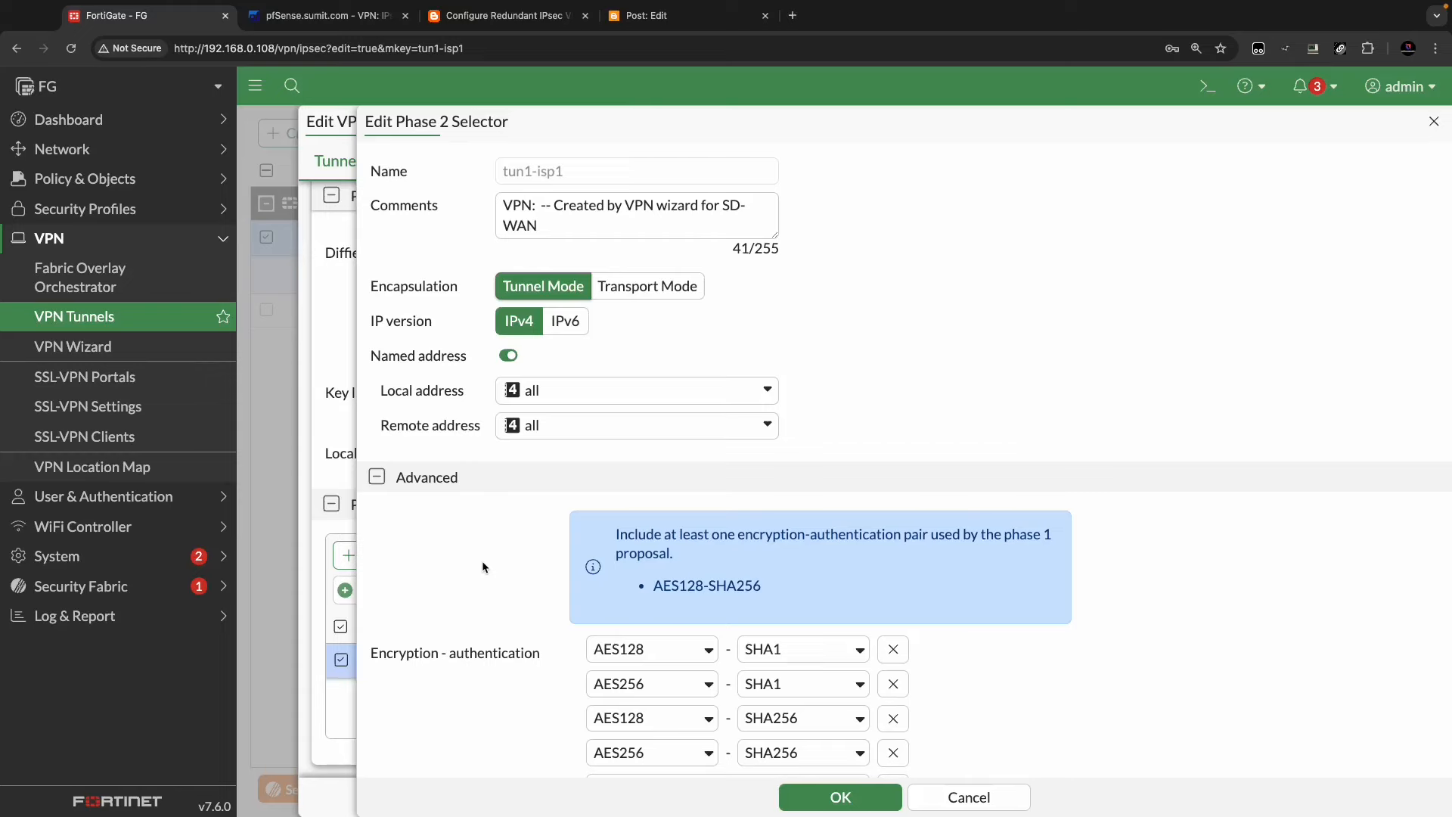
key("ctrl+Left")
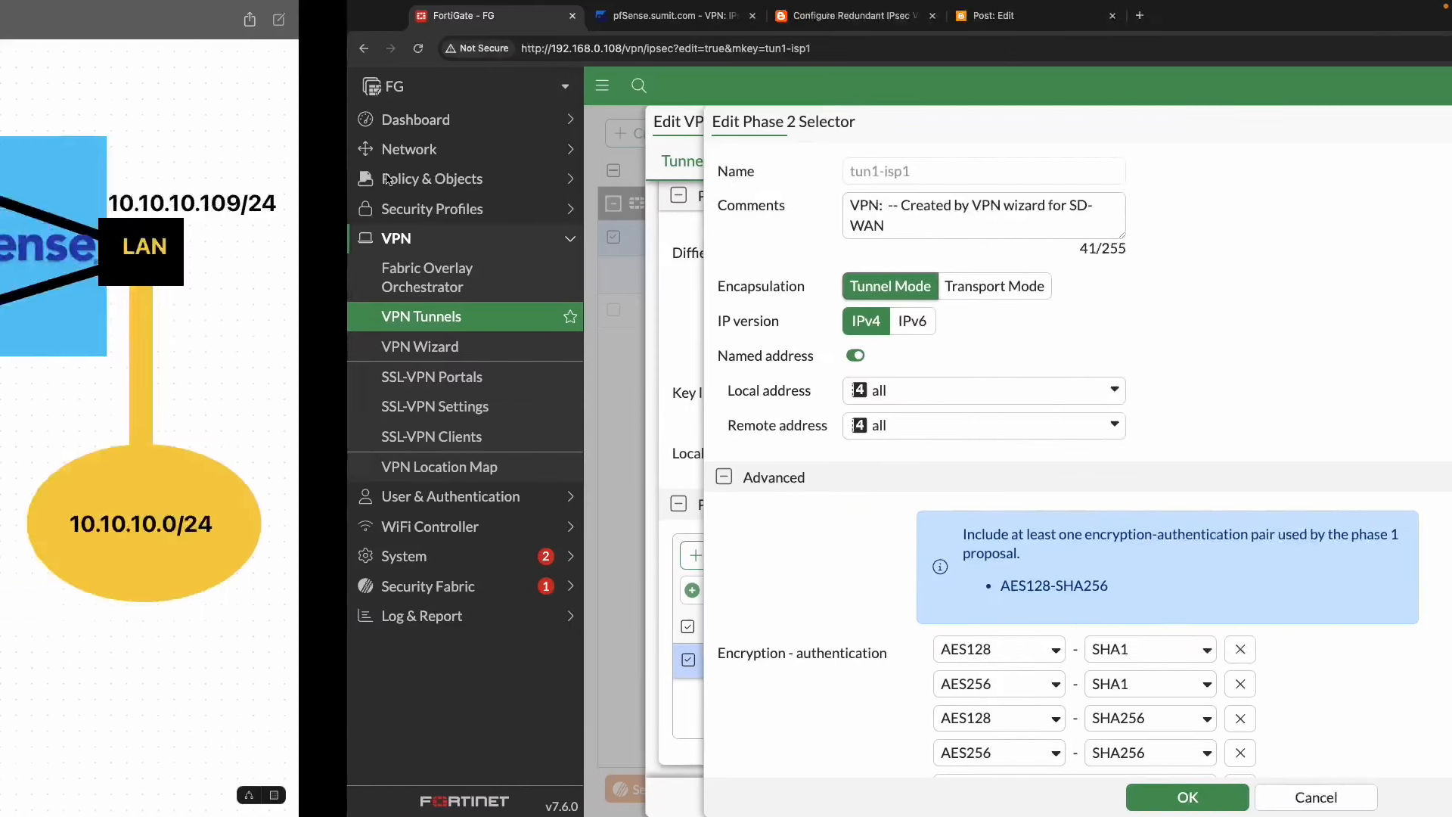